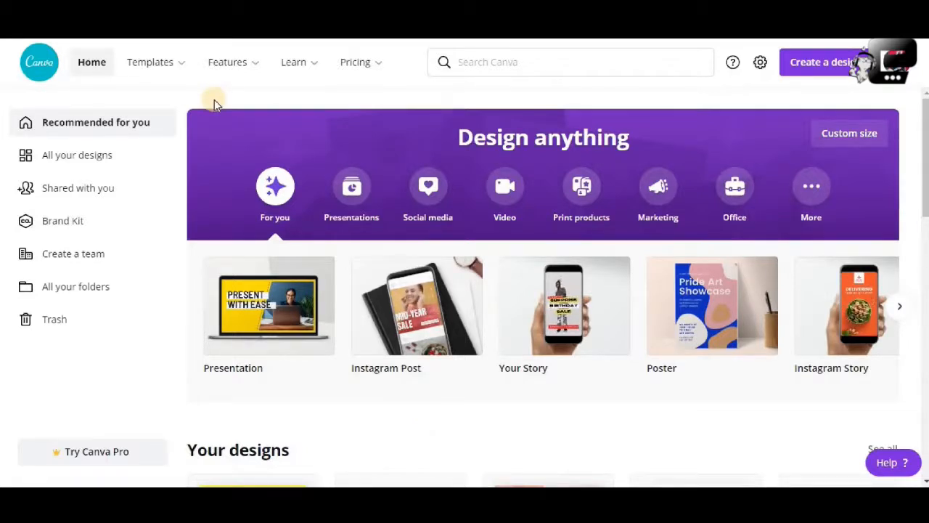
- Search the design templates for "brochures"
left_click(470, 63)
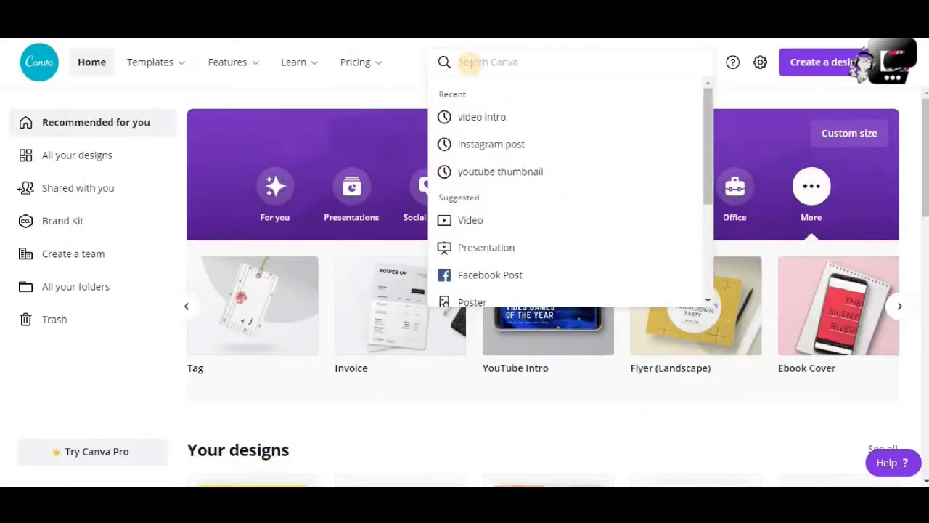
type("brocu")
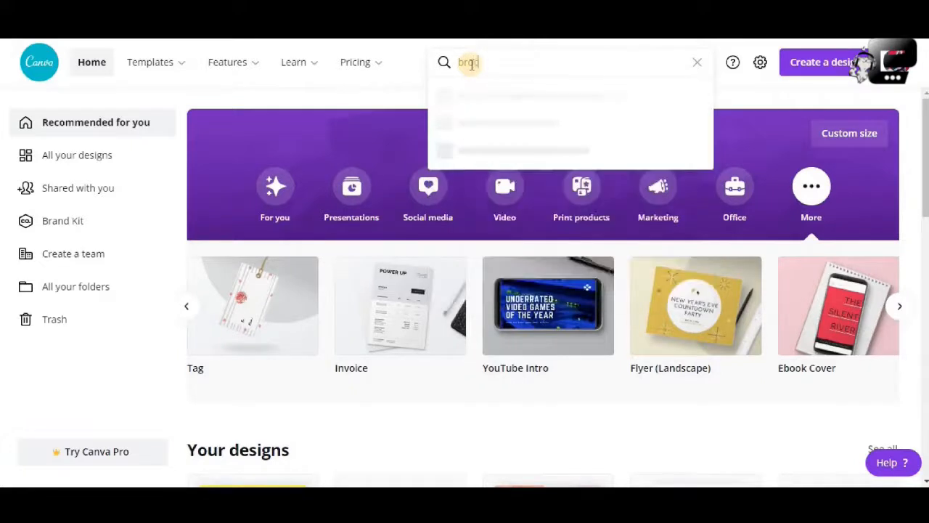
key("BackSpace")
key("BackSpace")
type("chures")
key("Return")
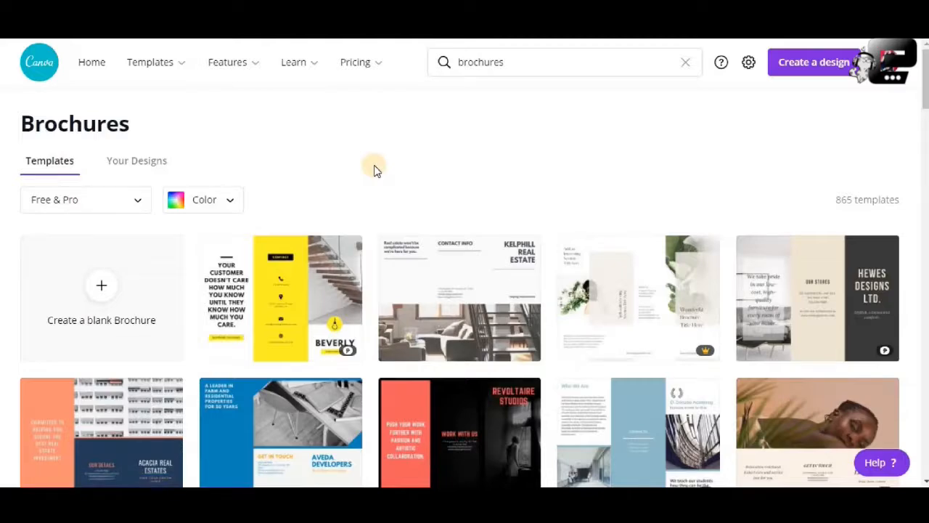
- Open the free Yellow and White Product Trifold Brochure coffee template and browse the other suggested brochure templates
scroll(363, 159, "down", 1)
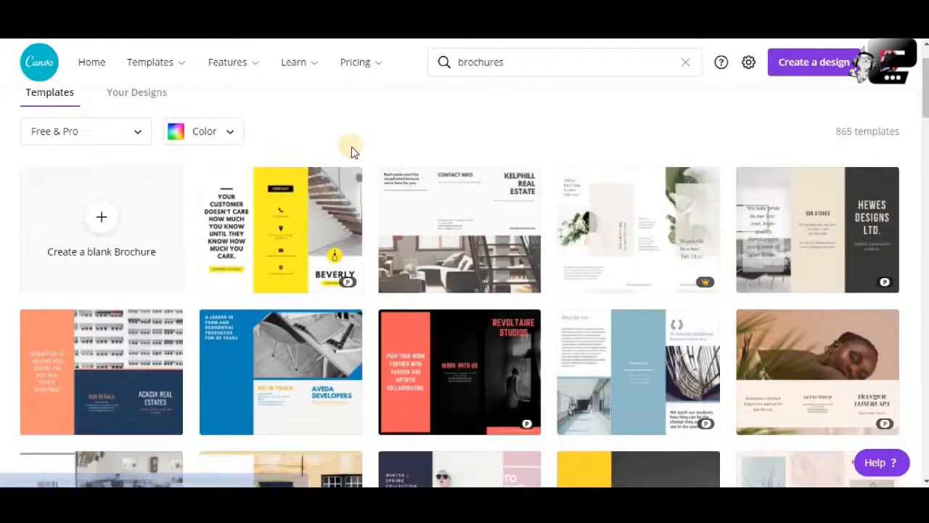
scroll(455, 289, "down", 3)
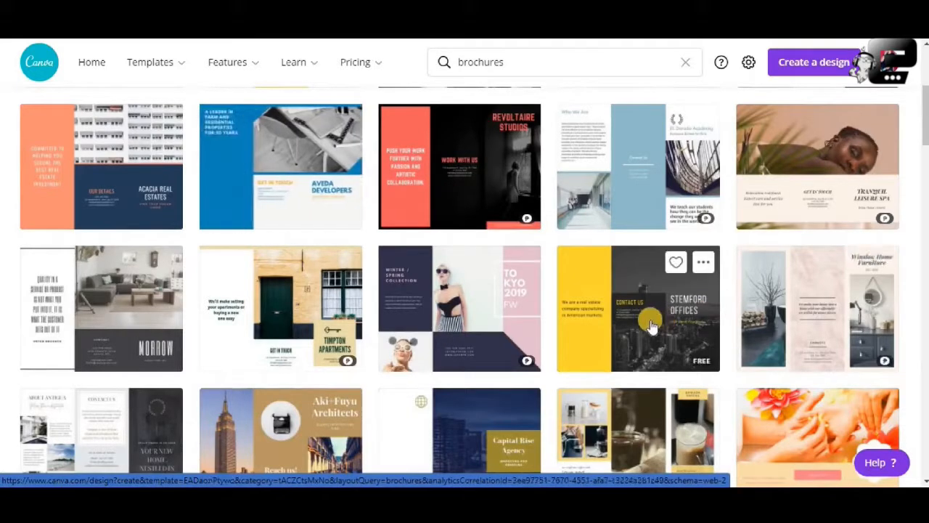
scroll(651, 326, "down", 2)
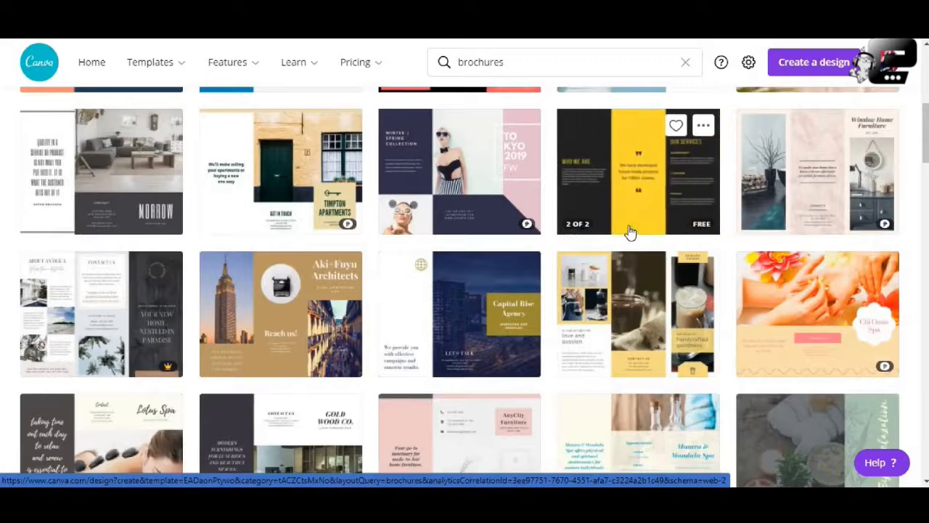
scroll(630, 225, "up", 2)
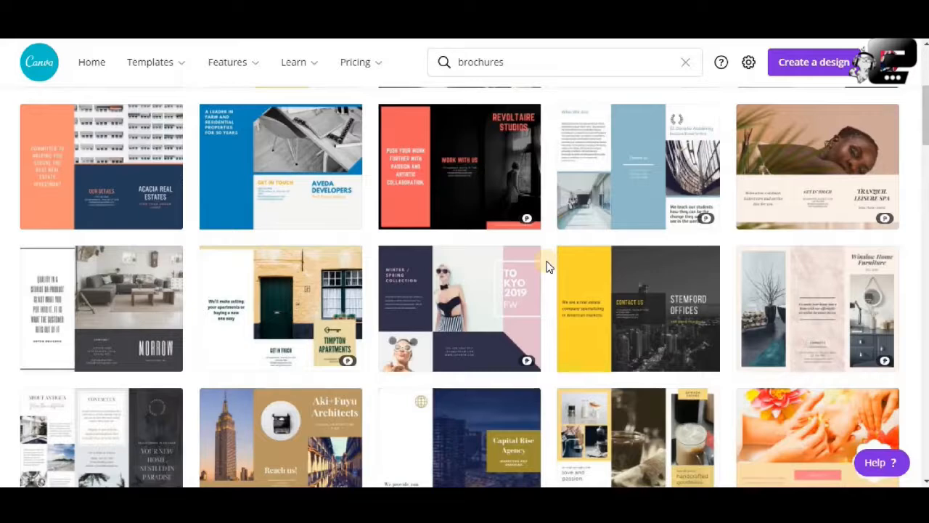
scroll(548, 267, "up", 1)
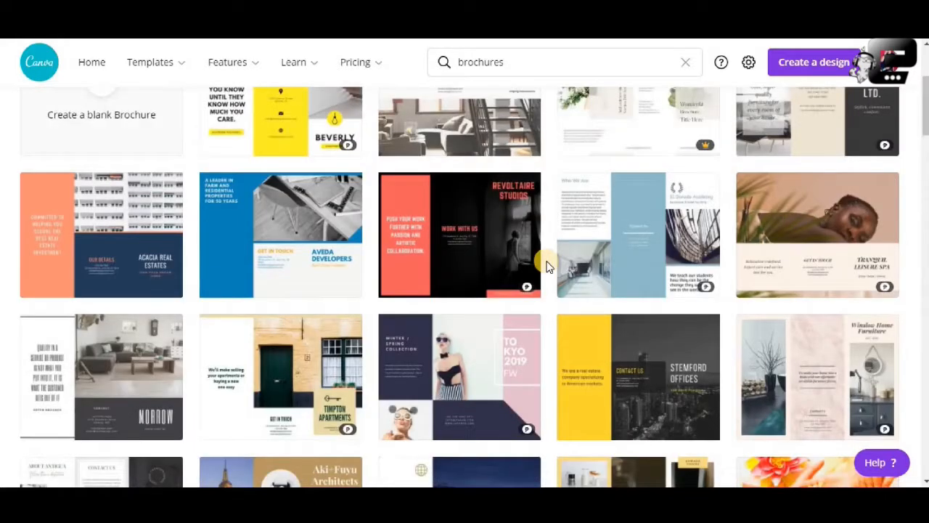
scroll(548, 267, "up", 2)
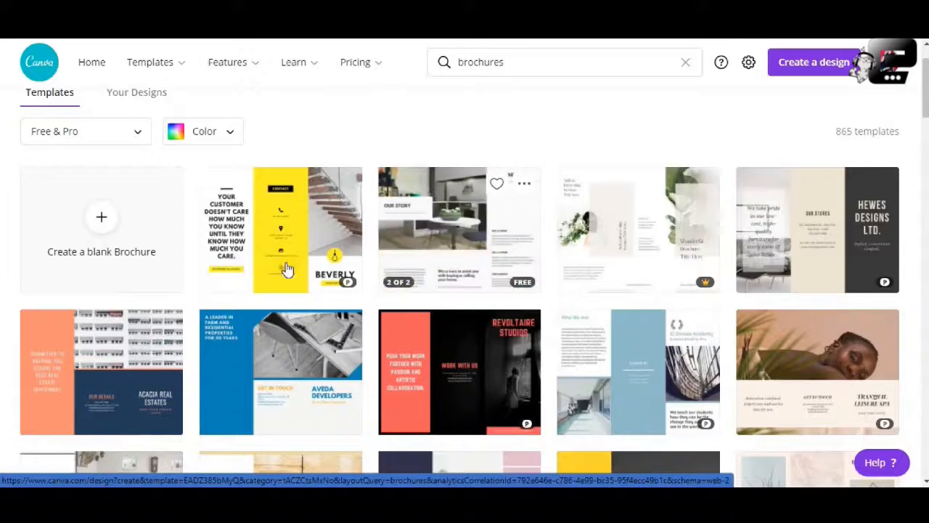
scroll(287, 268, "down", 3)
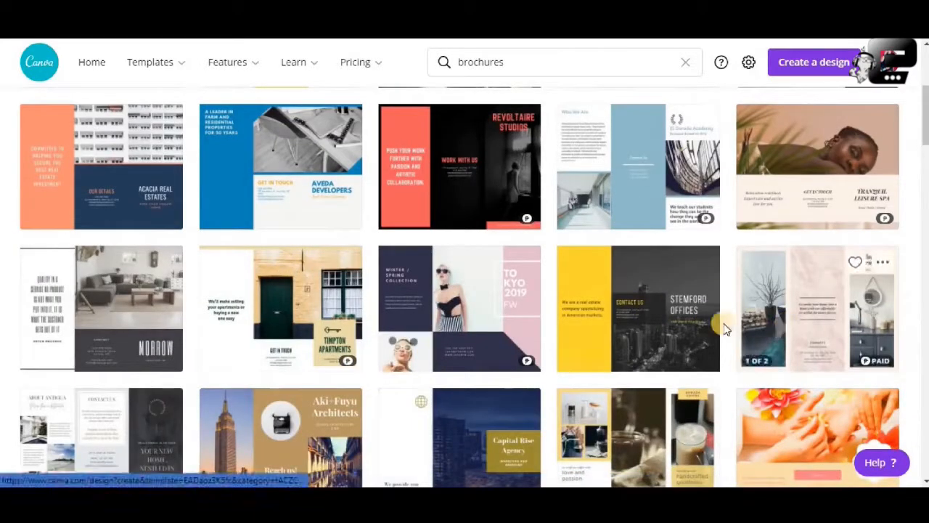
scroll(723, 328, "down", 2)
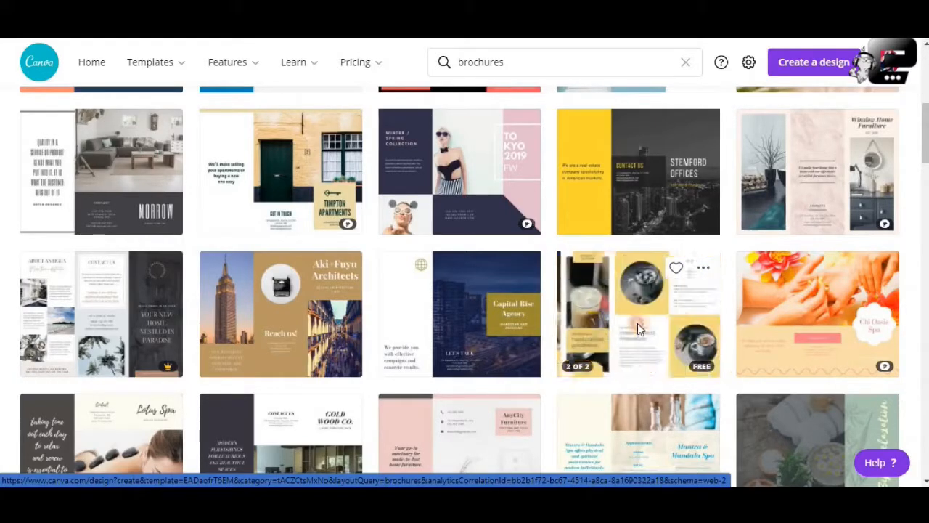
left_click(637, 323)
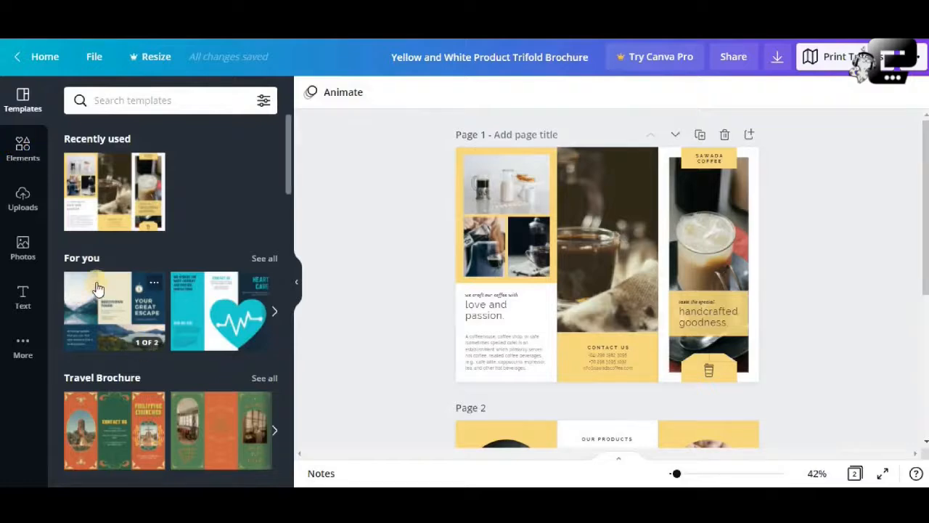
left_click(273, 312)
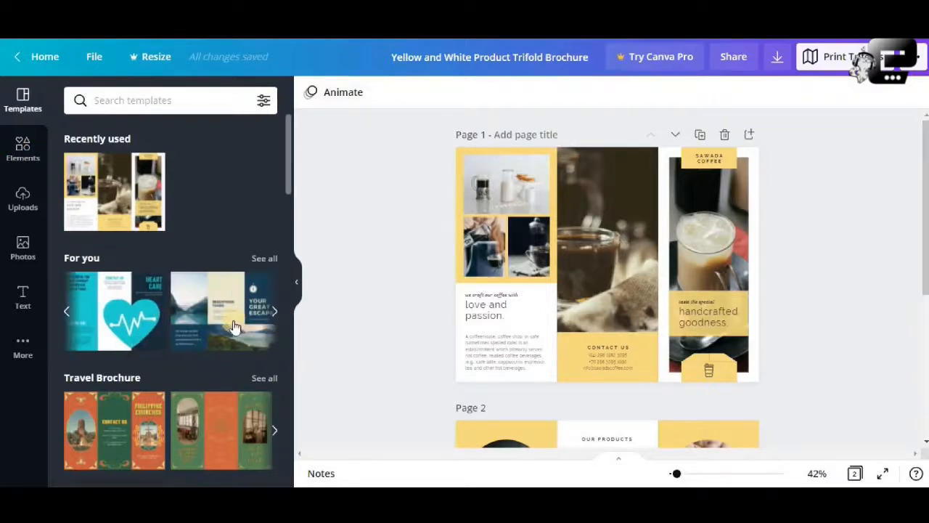
scroll(210, 324, "down", 2)
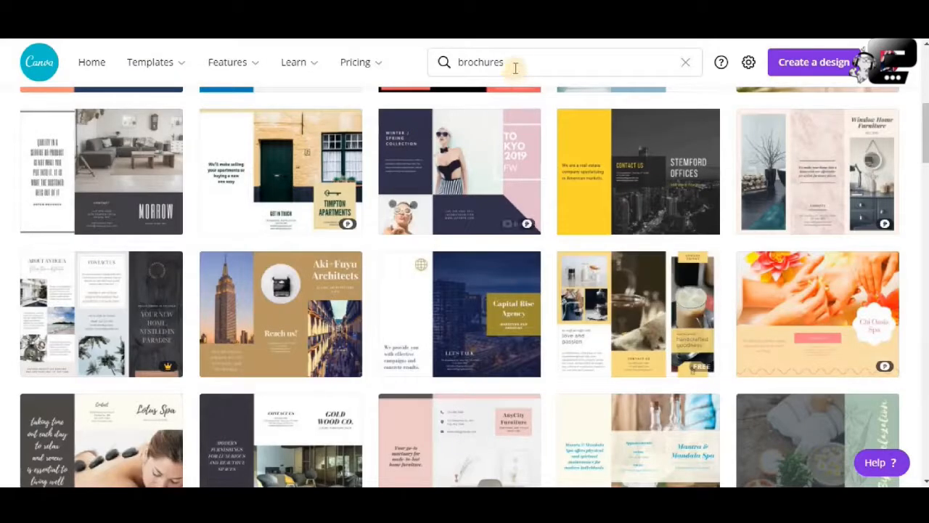
- Change the template search to "brochure" and choose the suggested Sales Brochure category
left_click(533, 64)
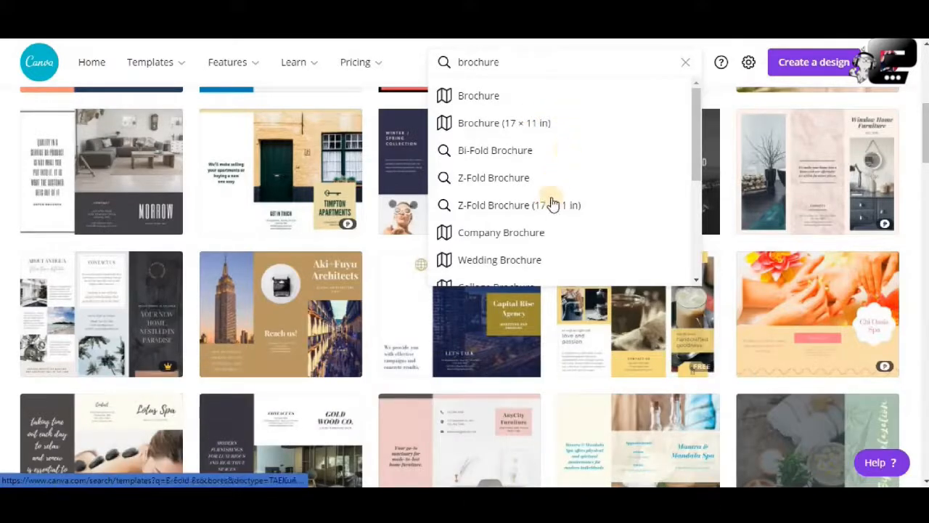
scroll(556, 222, "down", 2)
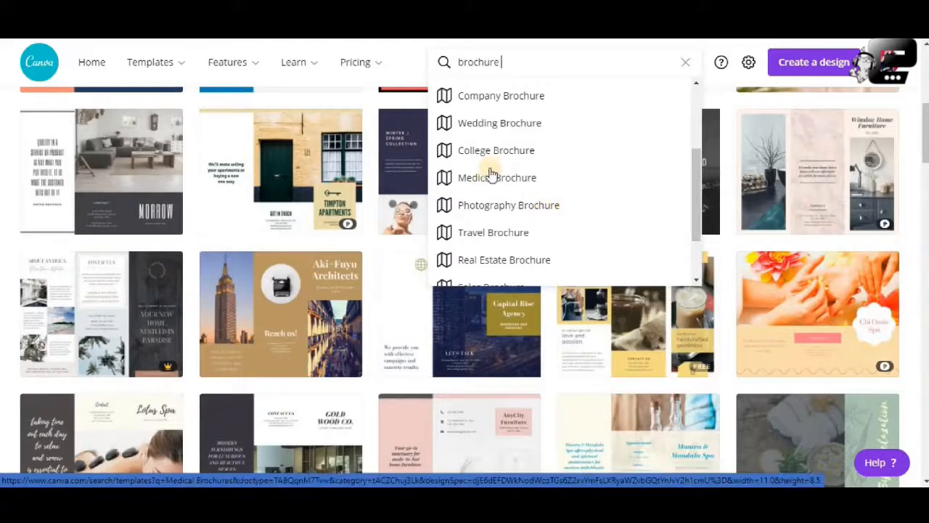
scroll(492, 172, "down", 1)
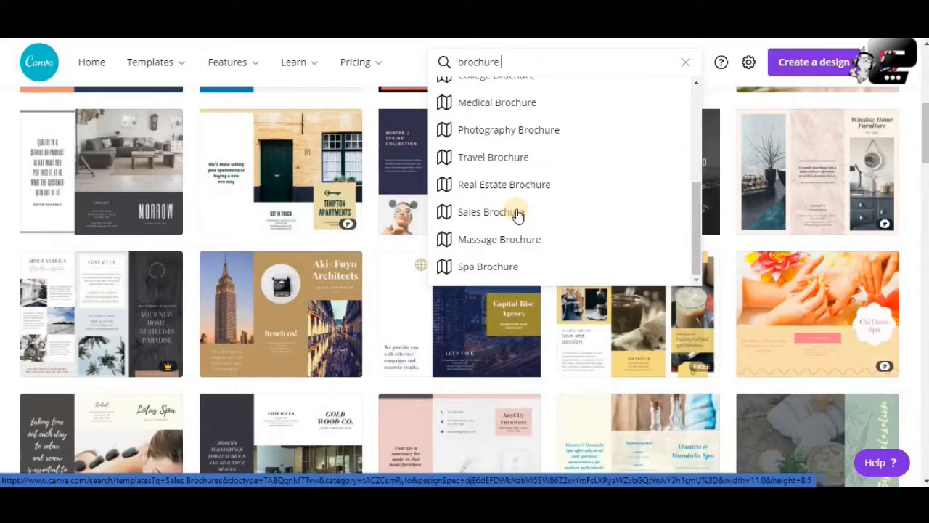
scroll(518, 185, "up", 1)
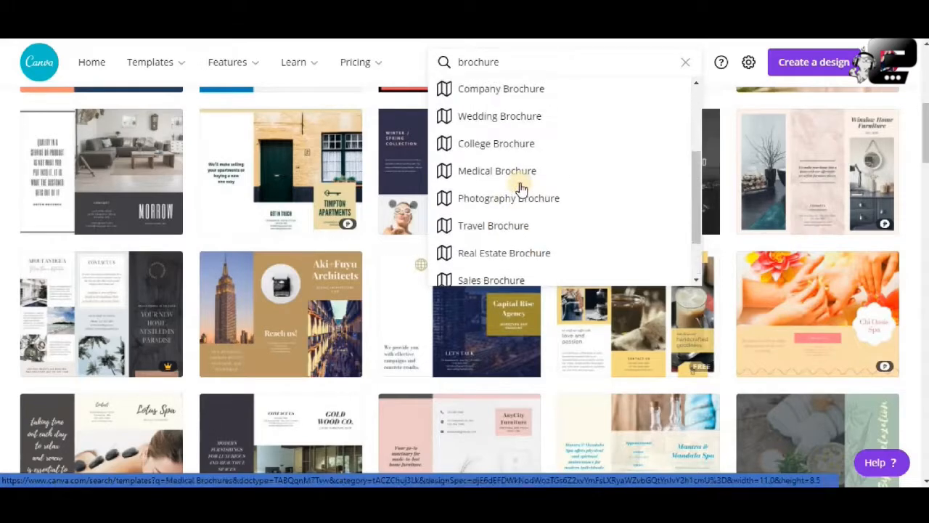
scroll(508, 207, "down", 1)
left_click(498, 217)
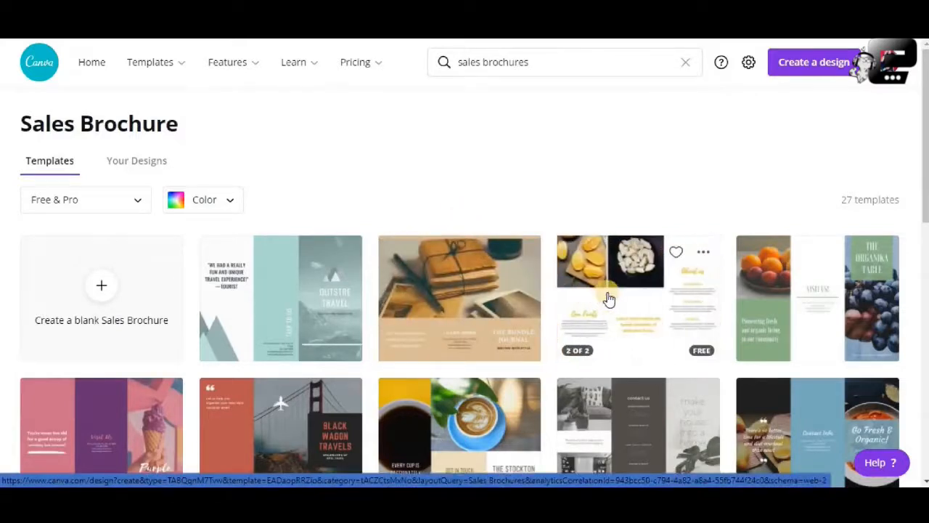
- Open the Light Blue Food Market Sales Trifold Brochure template for editing and return to the full template list
scroll(628, 297, "down", 2)
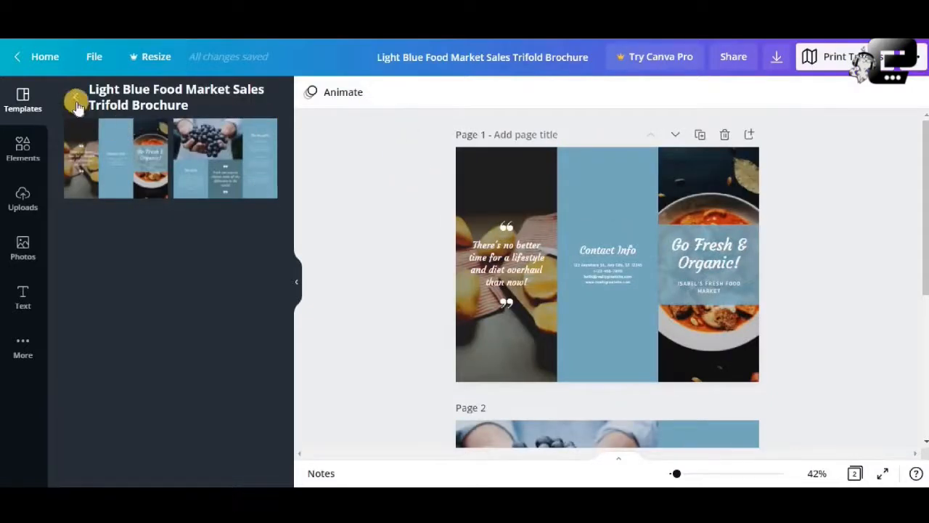
left_click(75, 97)
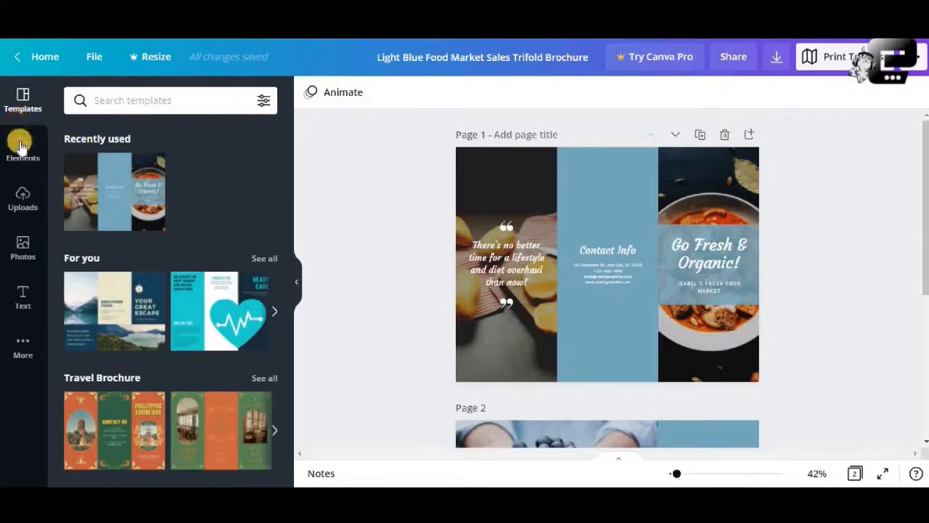
scroll(148, 300, "down", 5)
scroll(148, 299, "up", 5)
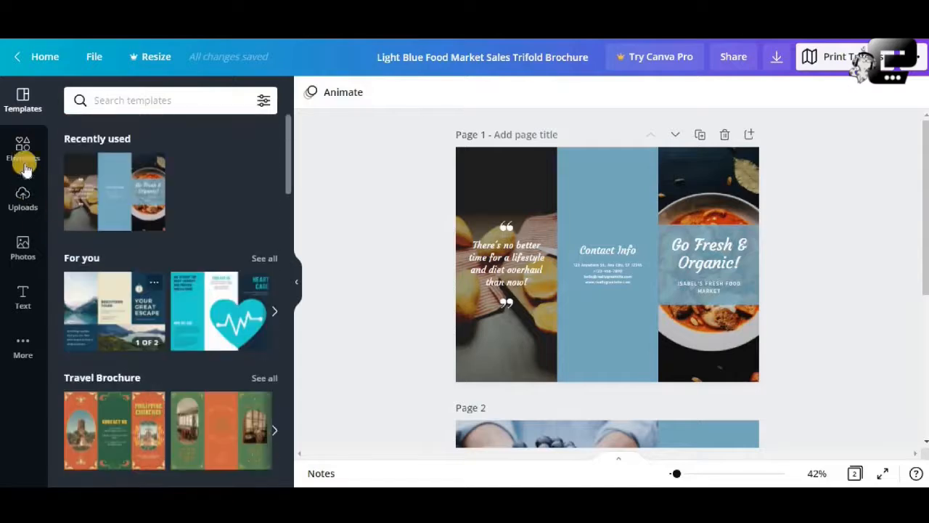
- Examine the elements, photos and text styles on offer, plus the uploaded images, videos and audio
left_click(23, 149)
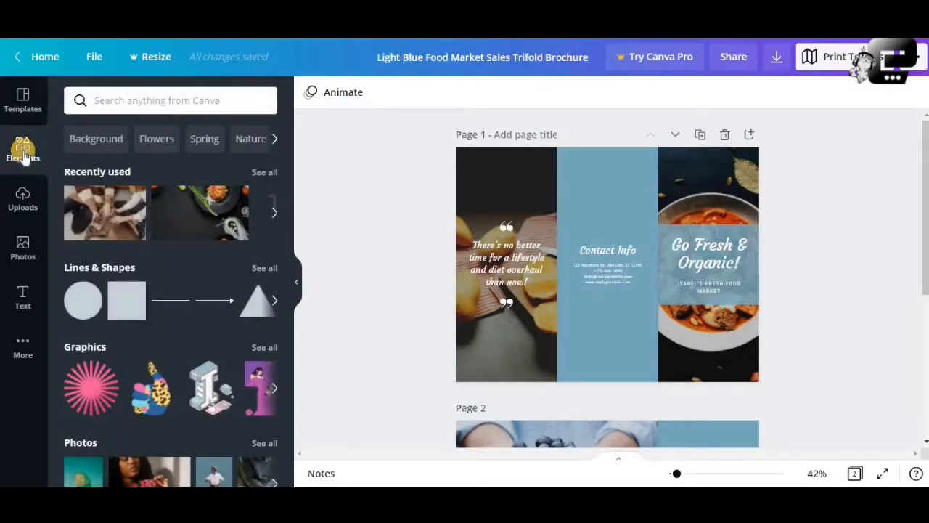
left_click(21, 248)
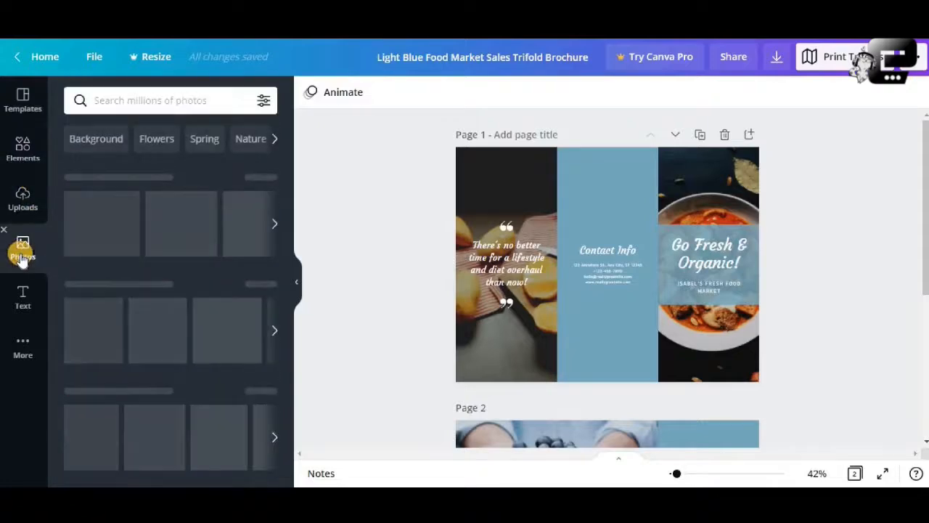
left_click(24, 296)
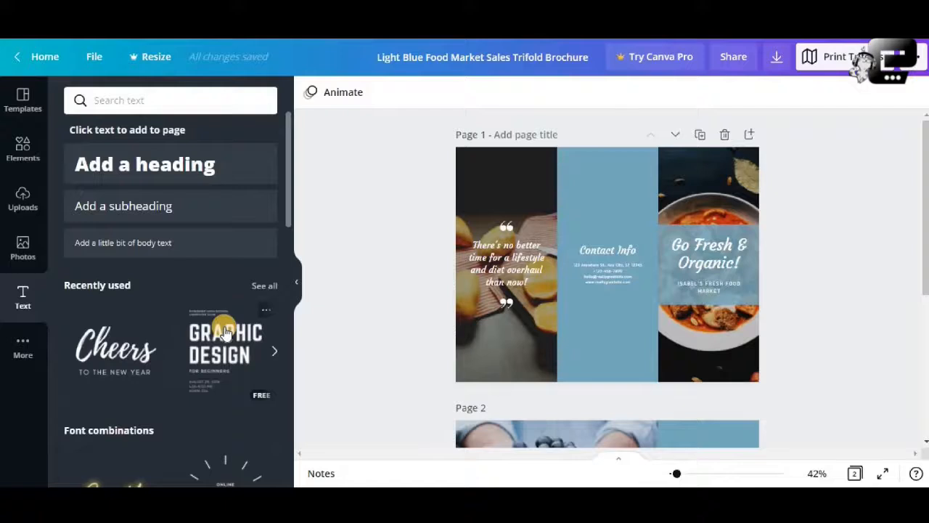
scroll(225, 333, "down", 2)
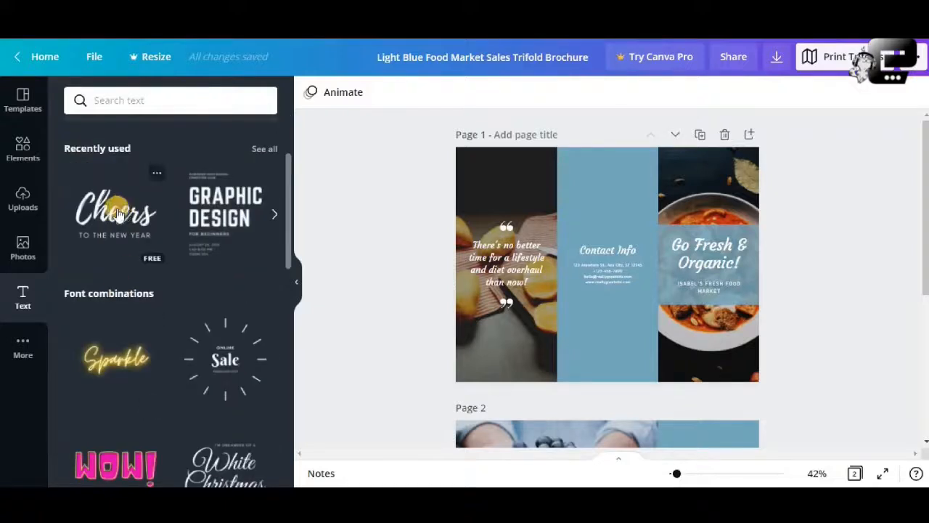
left_click(24, 198)
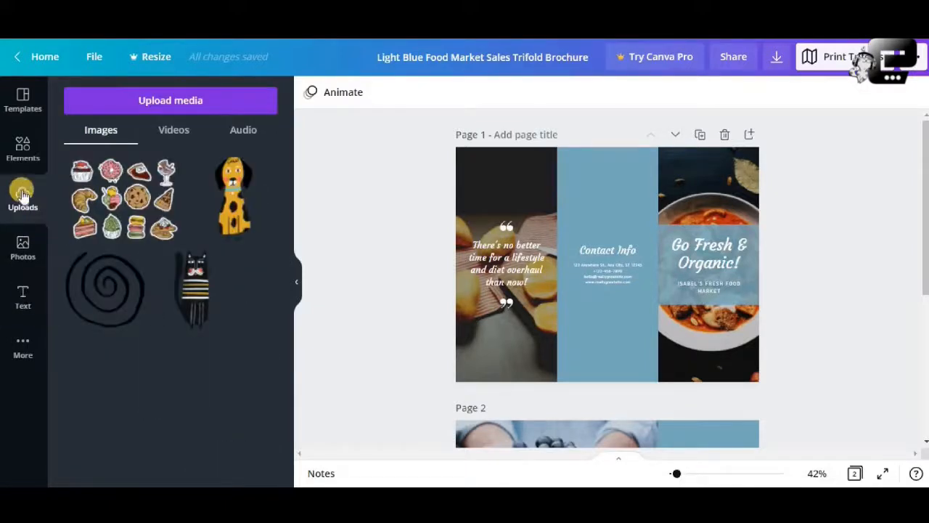
left_click(168, 142)
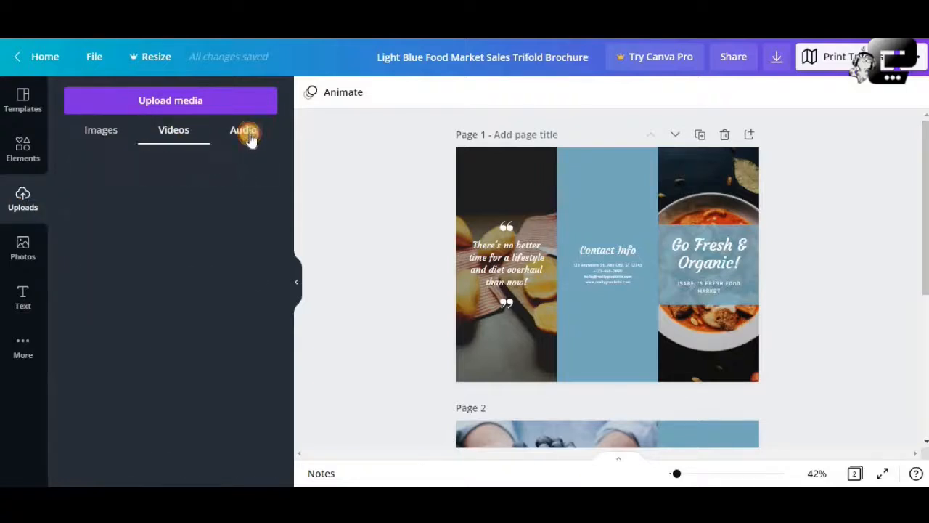
left_click(244, 135)
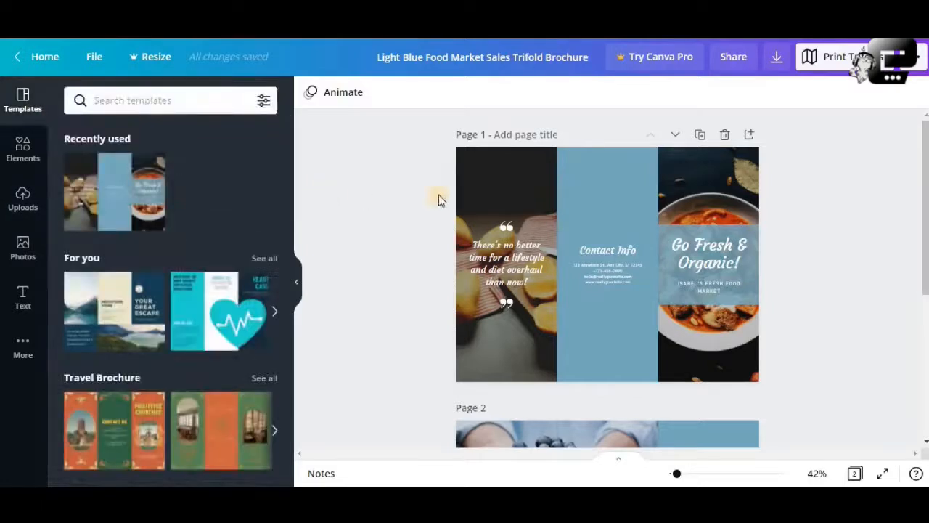
- Examine the three panels of page 1, including the quote text and background images, at zoom levels up to 100%
left_click(591, 193)
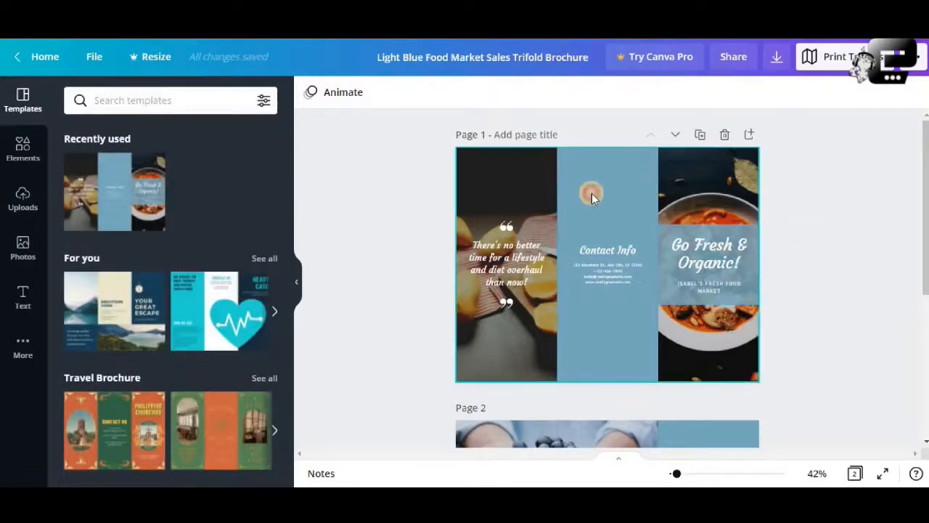
left_click(516, 201)
left_click(689, 178)
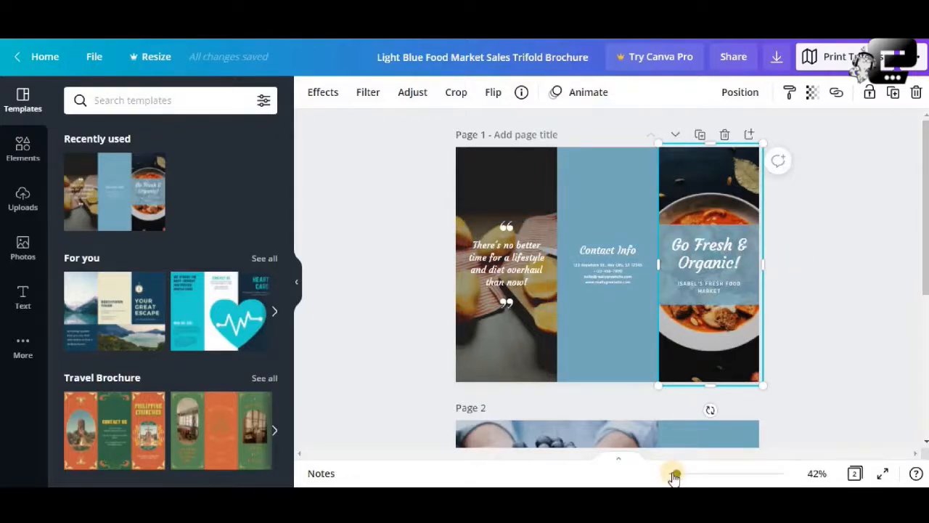
mouse_move(676, 475)
left_mouse_down()
mouse_move(709, 477)
mouse_move(674, 474)
left_mouse_up()
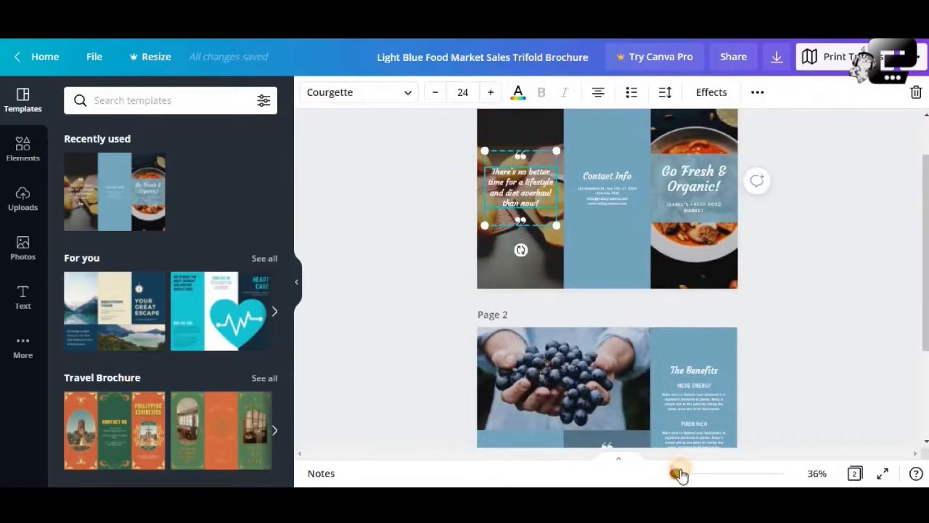
left_click_drag(680, 473, 690, 475)
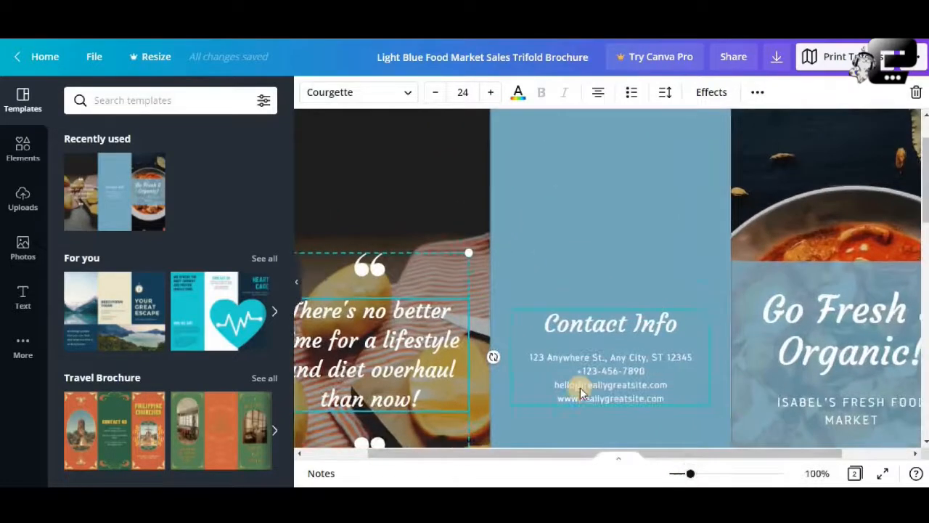
scroll(581, 392, "down", 2)
left_click_drag(514, 452, 448, 453)
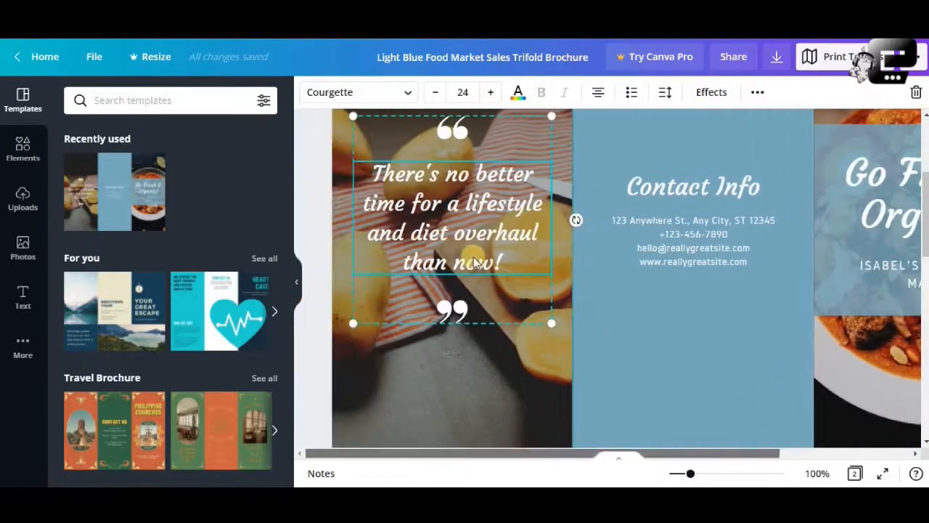
left_click(474, 260)
scroll(475, 258, "up", 2)
left_click(681, 474)
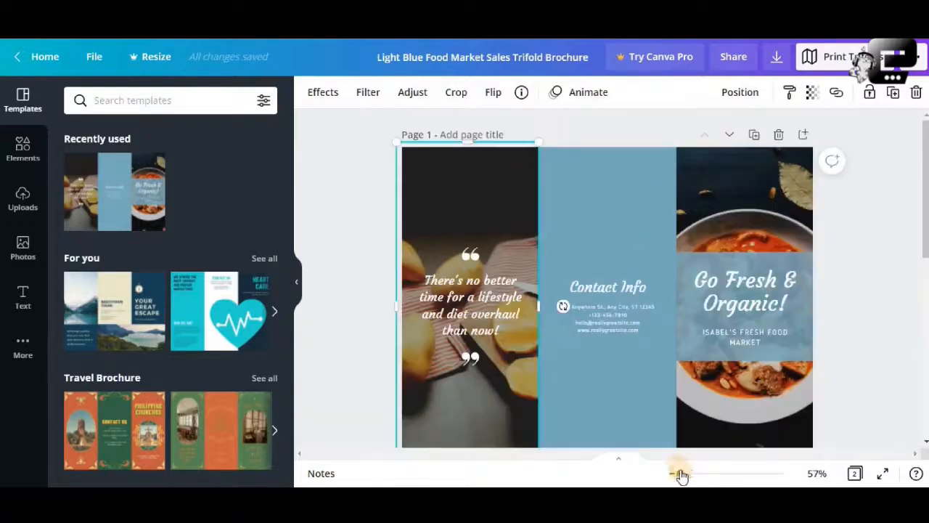
left_click(836, 232)
scroll(718, 239, "down", 4)
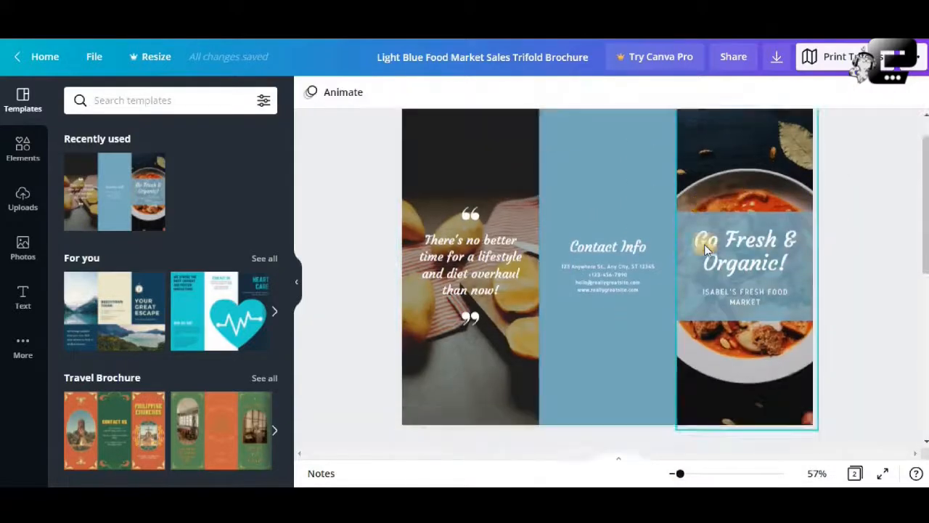
scroll(704, 244, "up", 4)
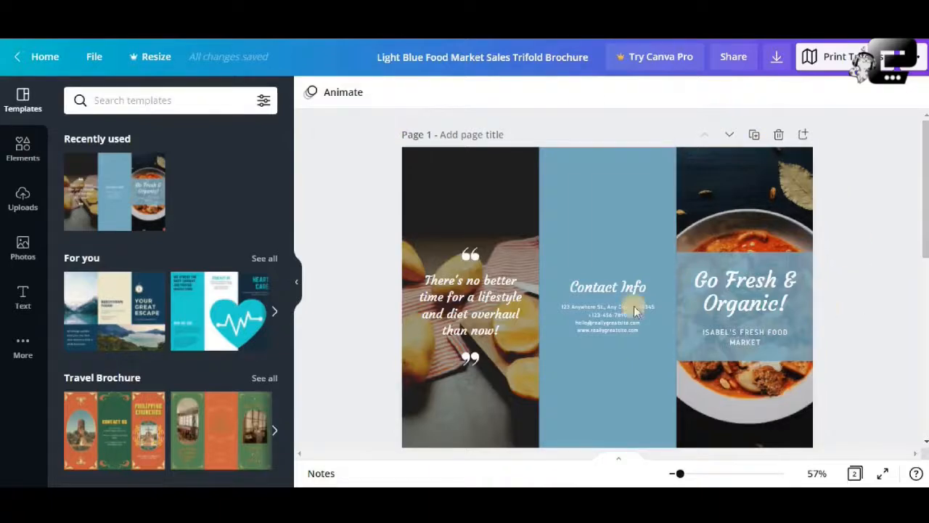
left_click(563, 181)
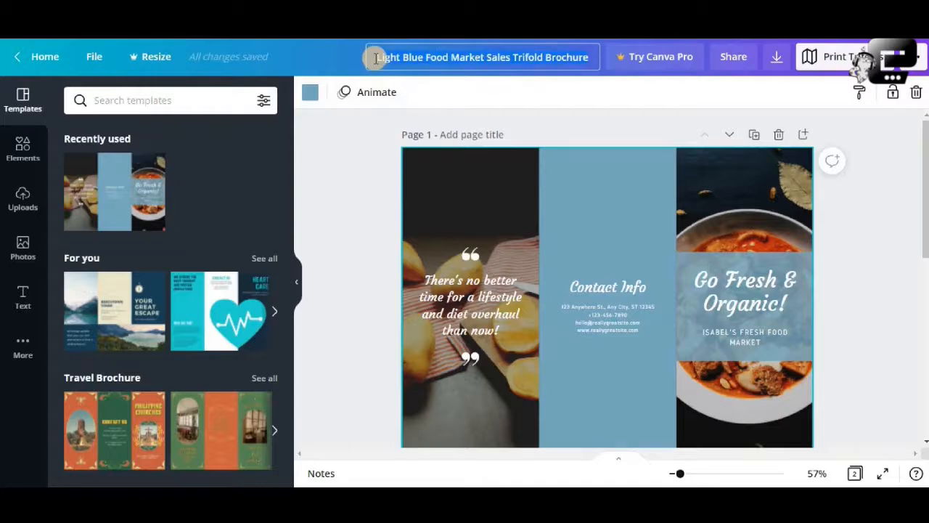
- Rename the design as "sales brochure"
key("ctrl+a")
type("sales")
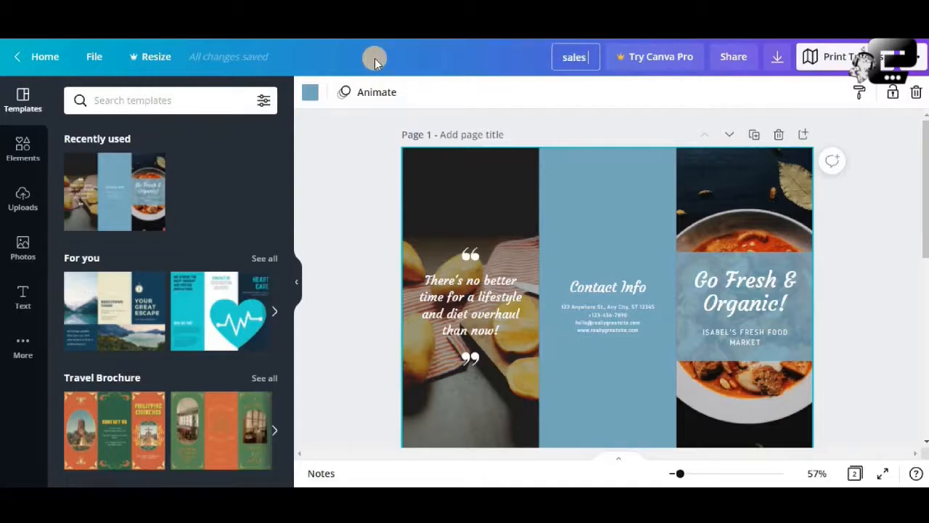
type(" brochure")
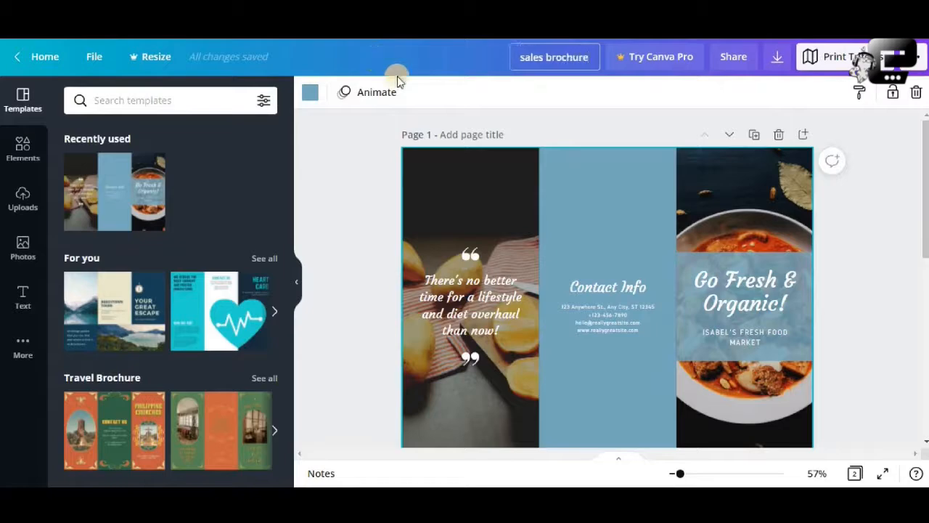
left_click(341, 149)
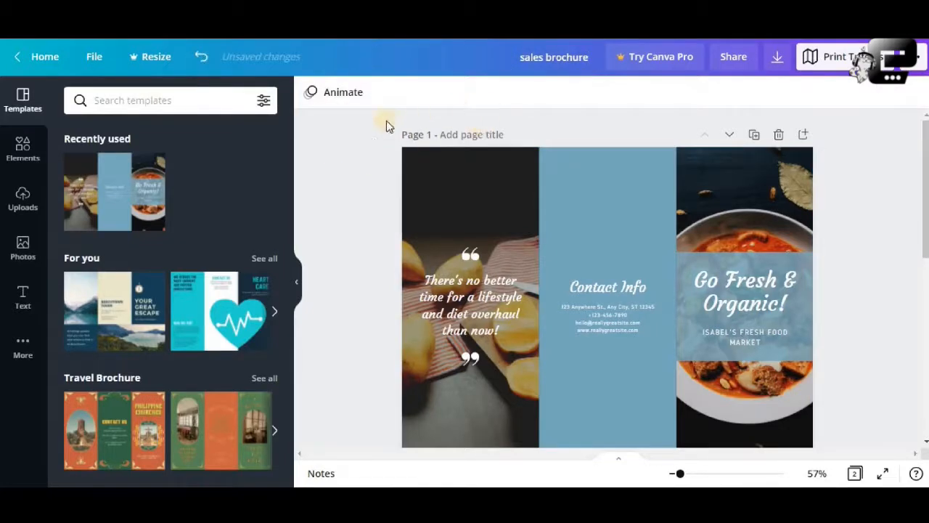
- Set page 1's background to the near-black shade among the soup photo's colours, trying the lemon photo's black first
left_click(584, 197)
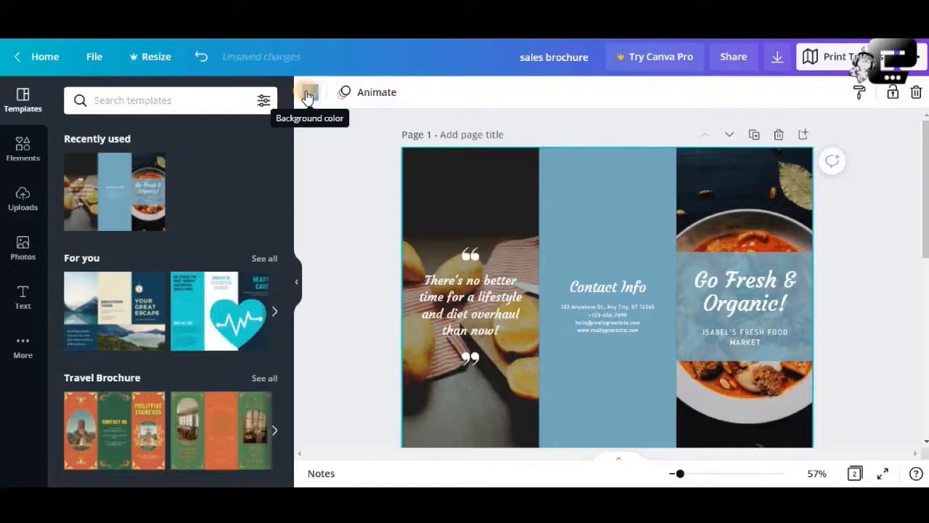
left_click(307, 94)
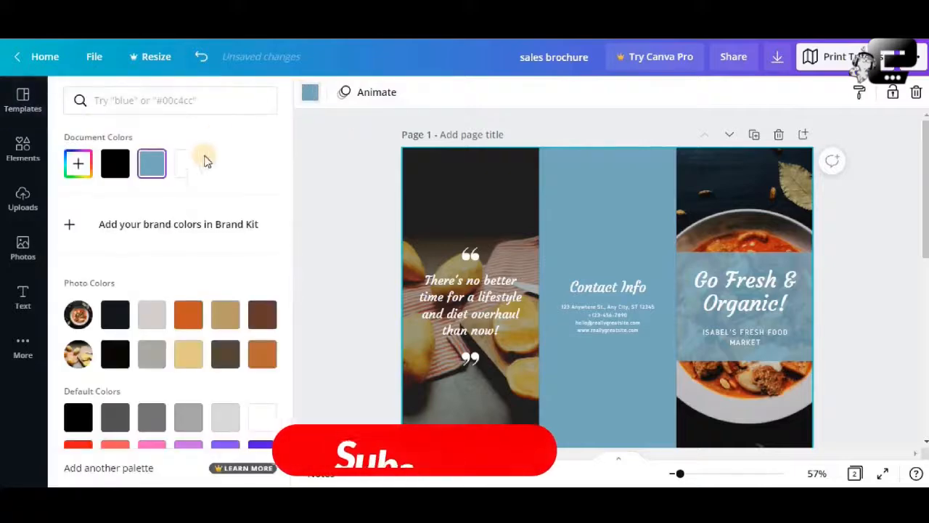
left_click(116, 354)
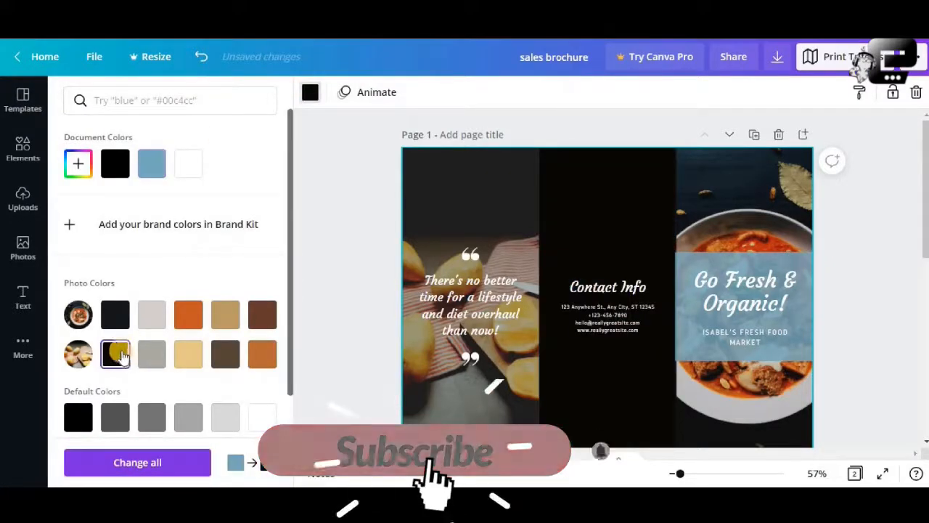
left_click(116, 314)
- Try dark brown, black, orange, tan and reddish-brown photo colours as the page 1 background
left_click(225, 353)
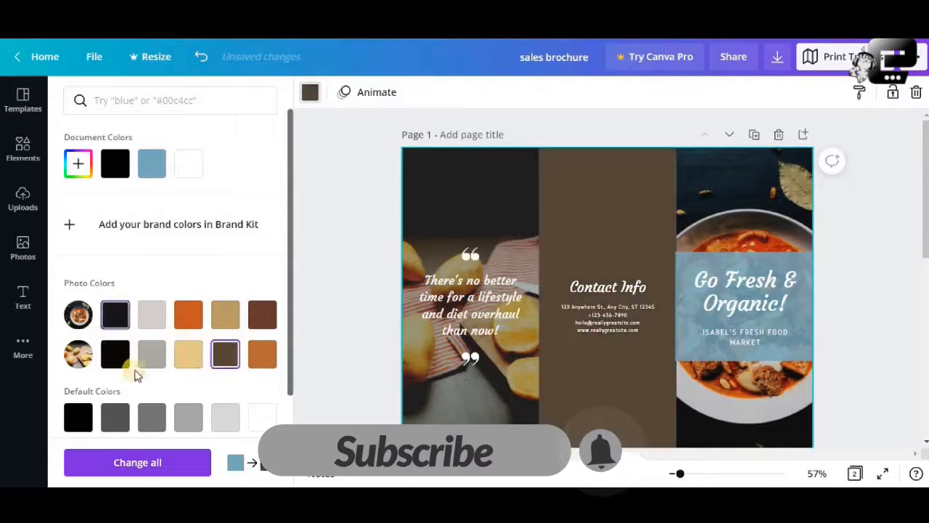
left_click(115, 355)
left_click(191, 319)
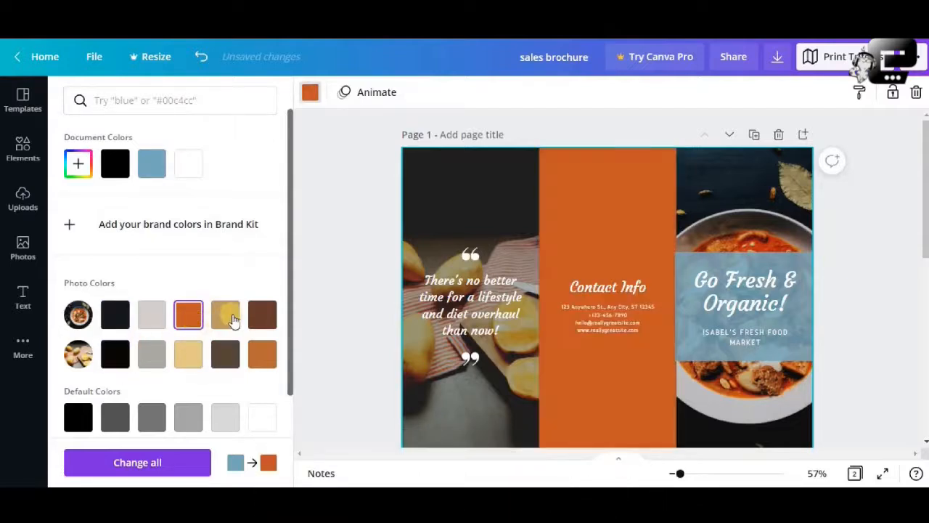
left_click(231, 318)
scroll(254, 276, "down", 3)
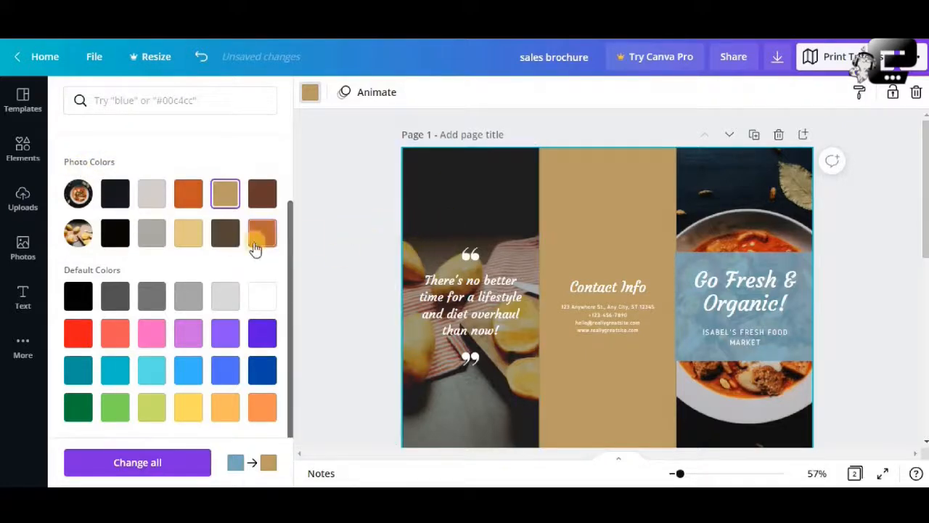
scroll(232, 247, "up", 1)
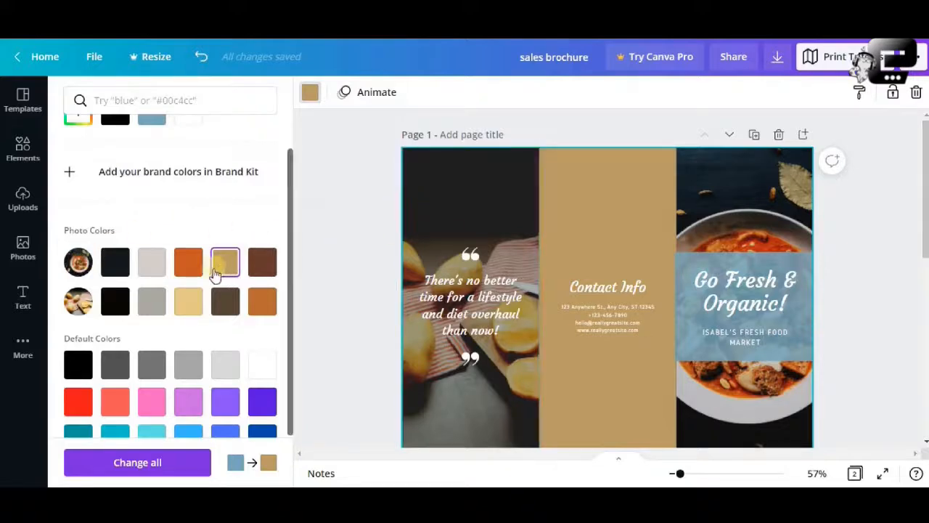
left_click(188, 263)
left_click(259, 268)
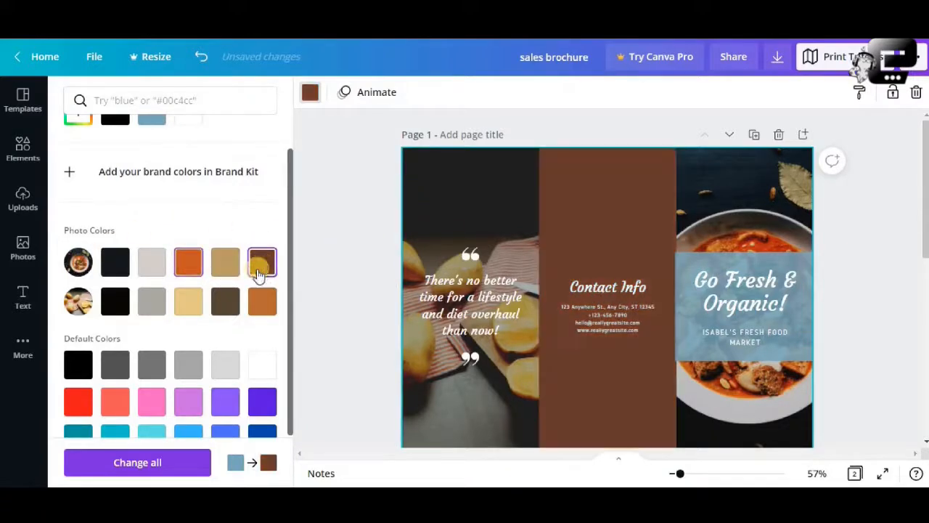
left_click(225, 301)
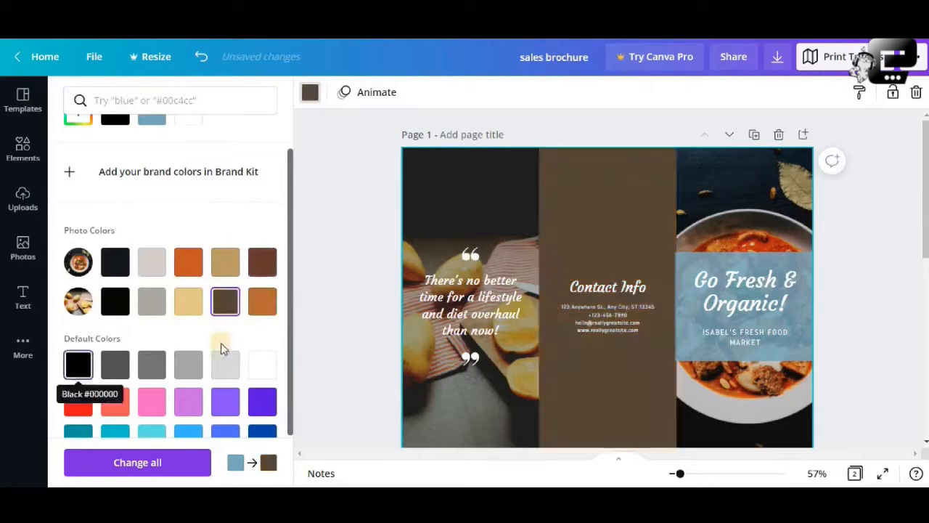
left_click(116, 363)
- Return page 1's background to the near-black shade from the soup photo's colours
scroll(77, 368, "down", 2)
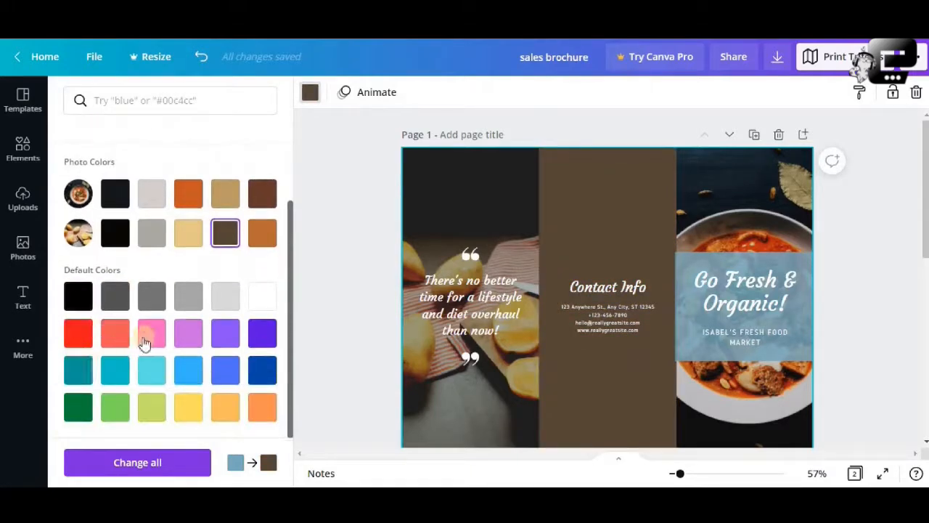
scroll(148, 340, "up", 3)
left_click(116, 316)
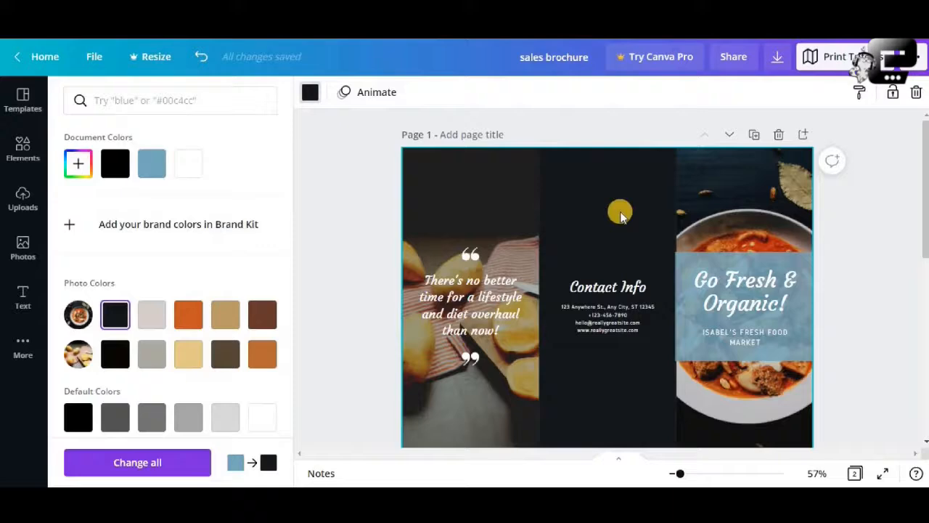
- Select the quote panel's background image on page 1 and search the photo library for "food"
left_click(491, 191)
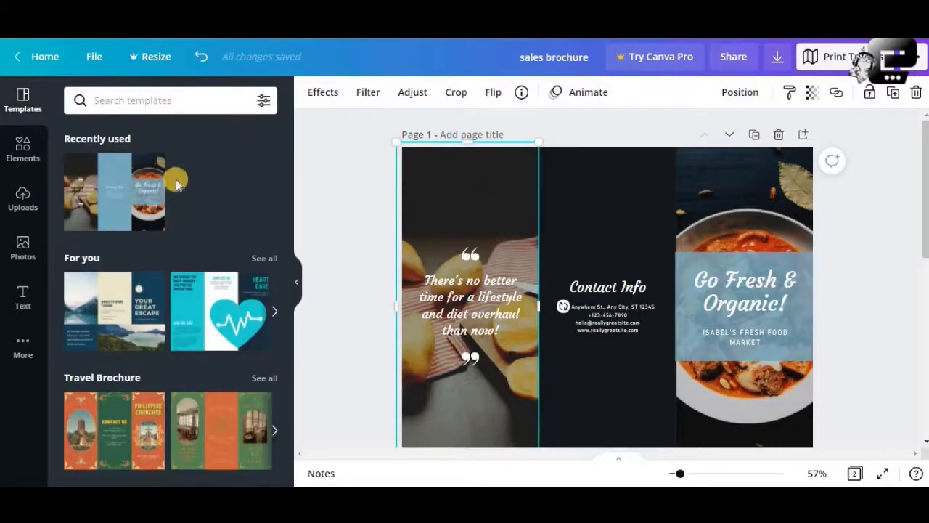
left_click(23, 244)
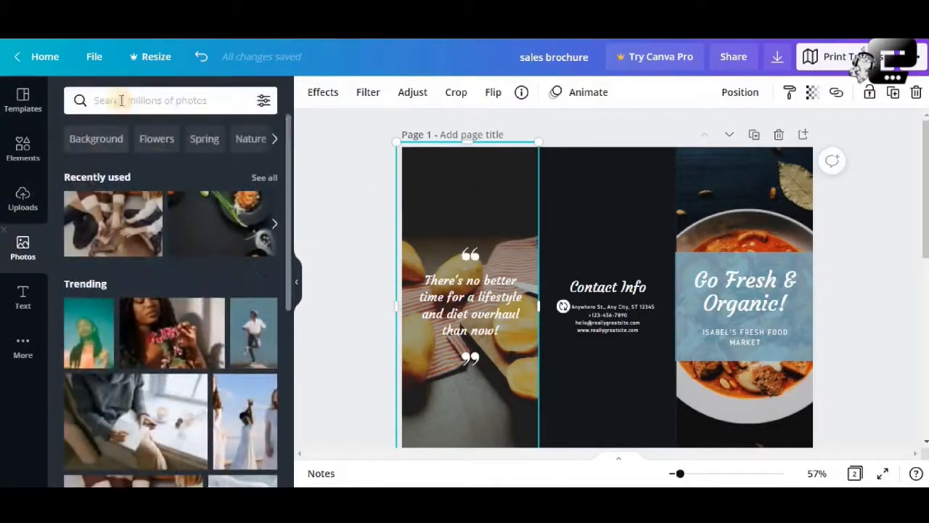
left_click(121, 100)
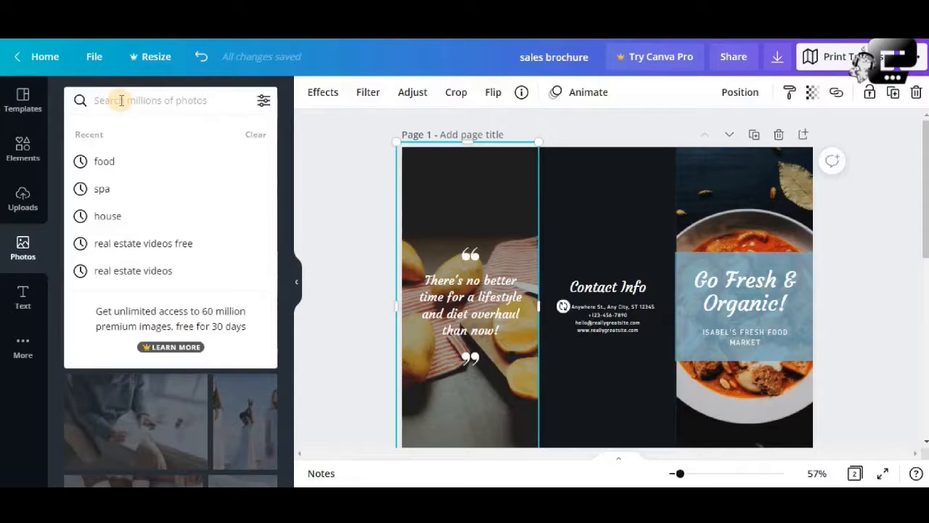
type("food")
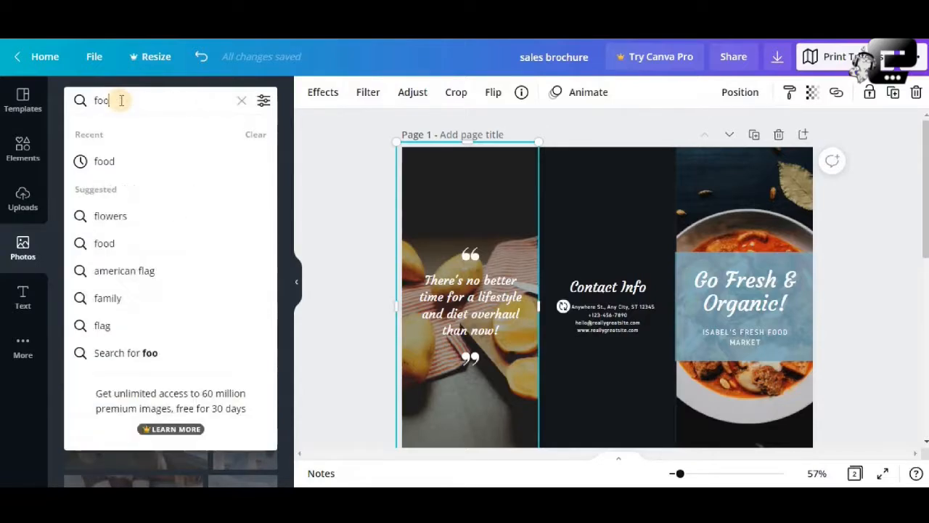
key("Return")
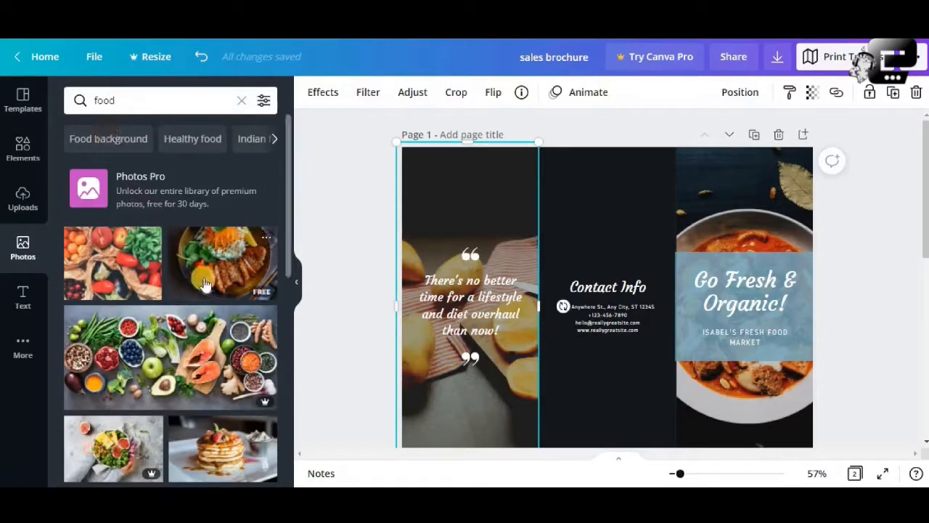
- Add the free photo of sliced steak with vegetables and dipping sauce on a dark surface to page 1
scroll(204, 283, "down", 10)
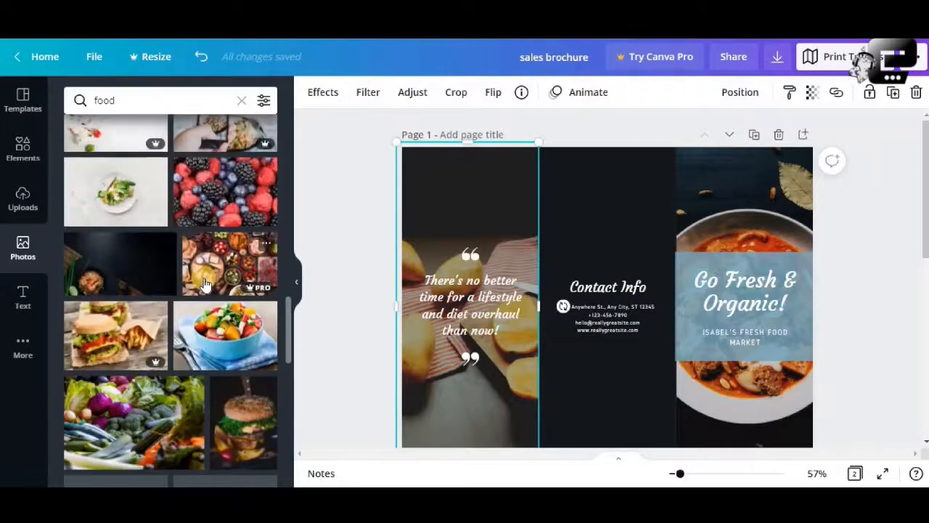
scroll(136, 259, "down", 3)
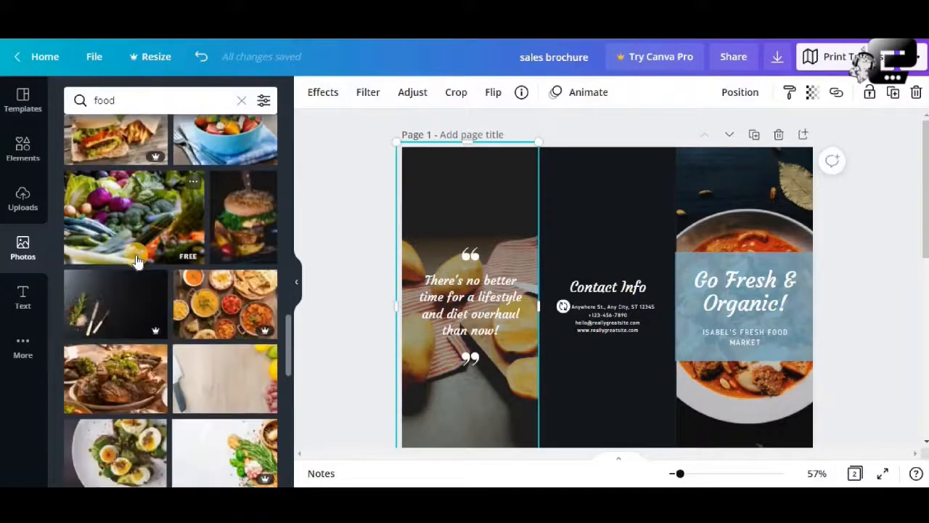
scroll(136, 258, "down", 1)
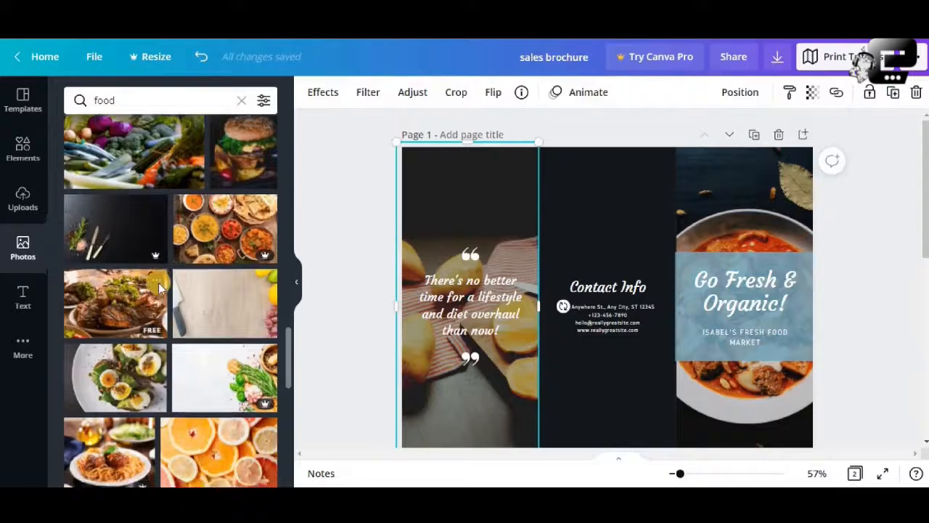
scroll(159, 284, "down", 3)
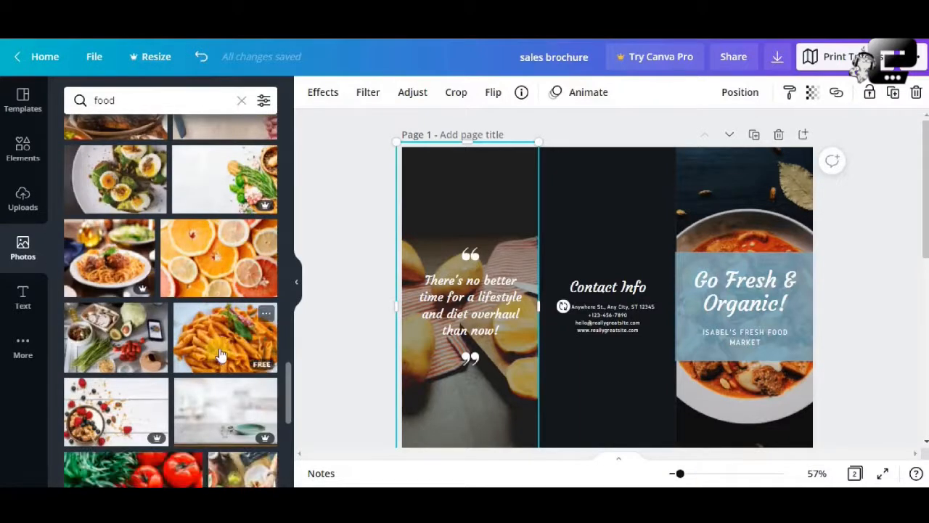
scroll(221, 354, "down", 3)
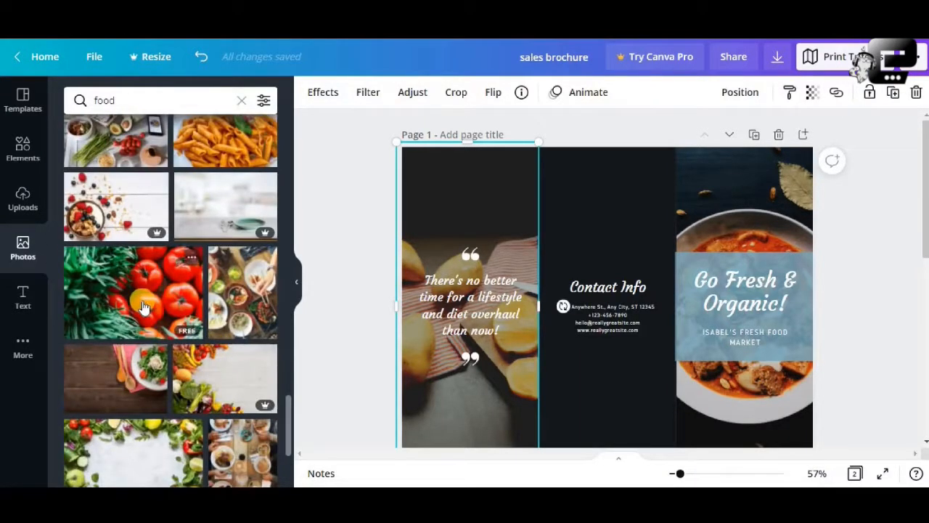
scroll(133, 285, "down", 2)
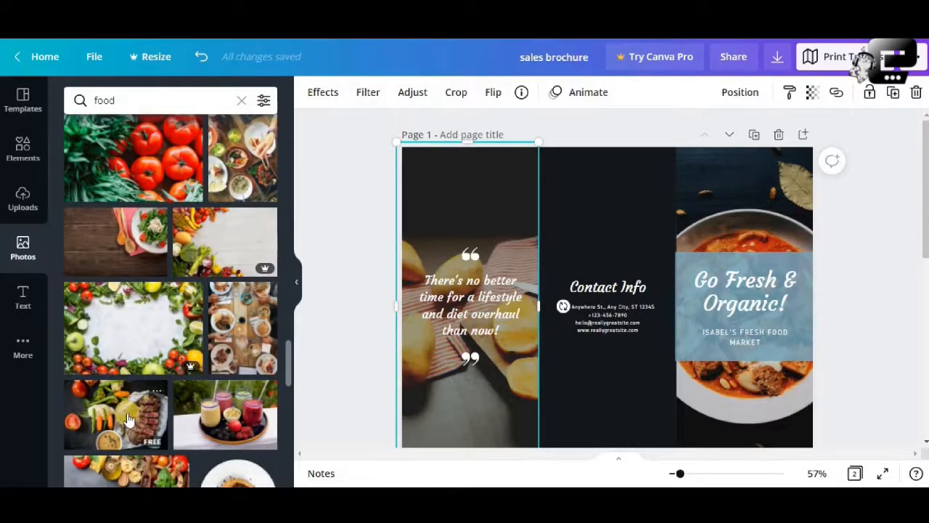
scroll(127, 419, "down", 1)
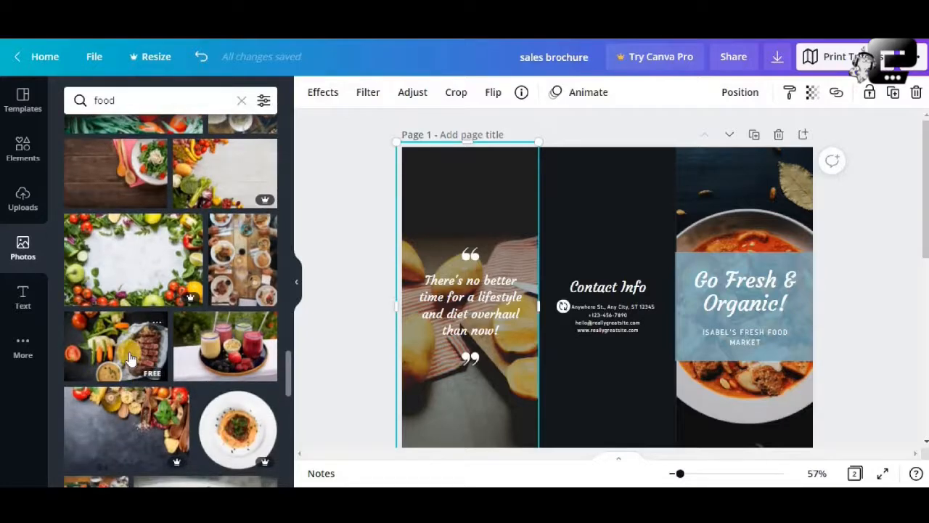
left_click(131, 356)
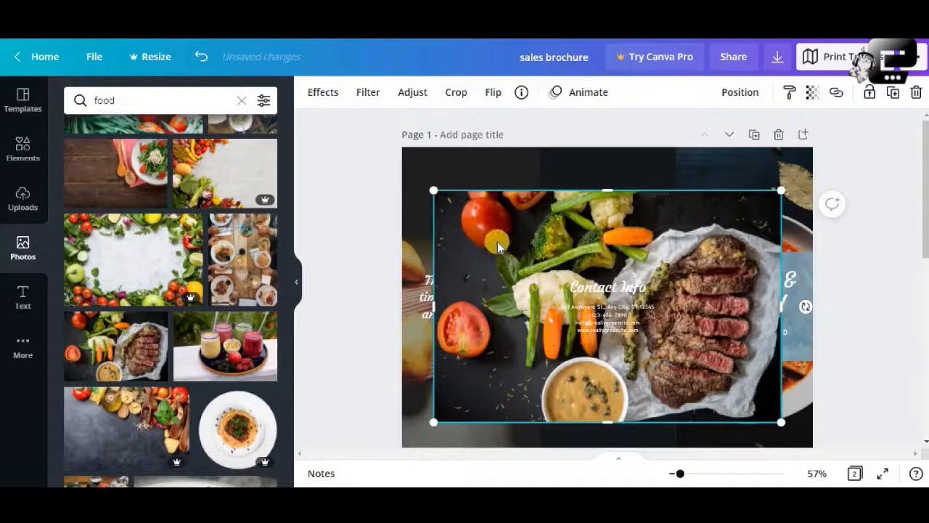
- Move the steak photo over the quote panel, shrink it slightly and align its upper edge with the page's
left_click_drag(497, 241, 455, 205)
left_click_drag(497, 275, 492, 299)
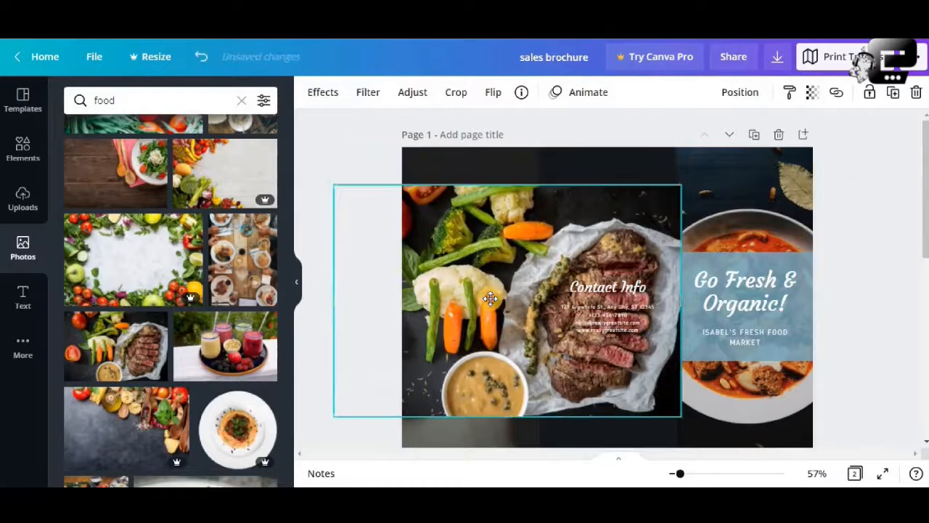
left_click_drag(681, 184, 660, 198)
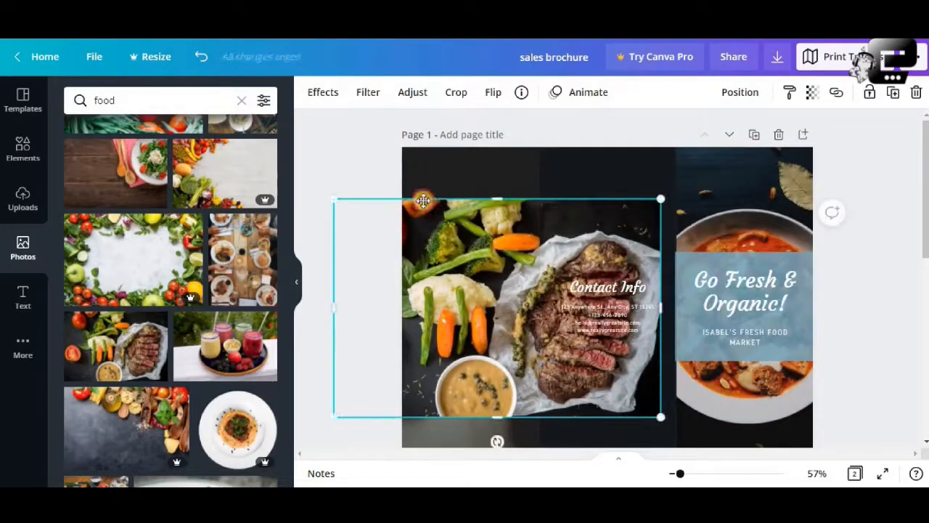
left_click_drag(423, 200, 384, 146)
- Enlarge the steak photo to cover page 1's full height and shift it left, clear of the Go Fresh & Organic panel
left_click_drag(680, 474, 675, 473)
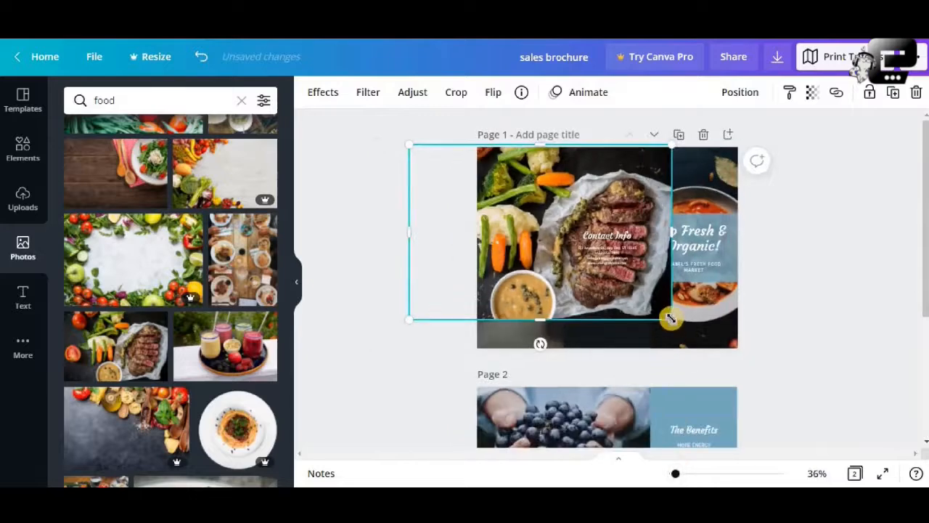
left_click_drag(670, 318, 719, 379)
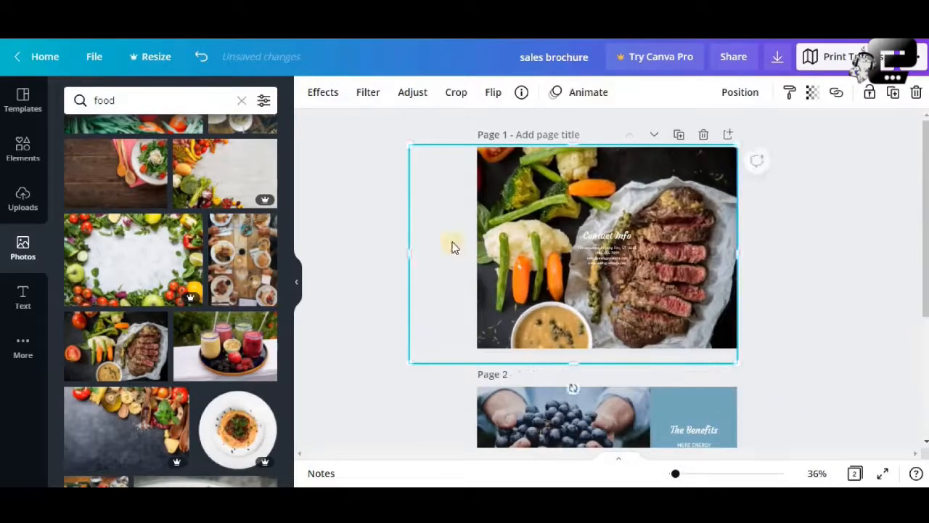
left_click_drag(436, 235, 345, 237)
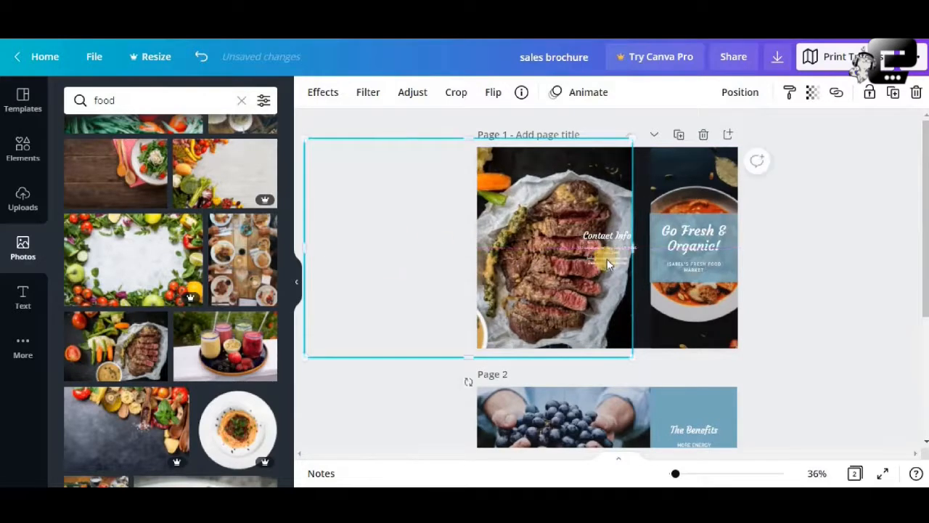
- Shift the steak photo left until its right edge meets the fold between the quote and Contact Info panels
left_click(686, 473)
left_click(675, 475)
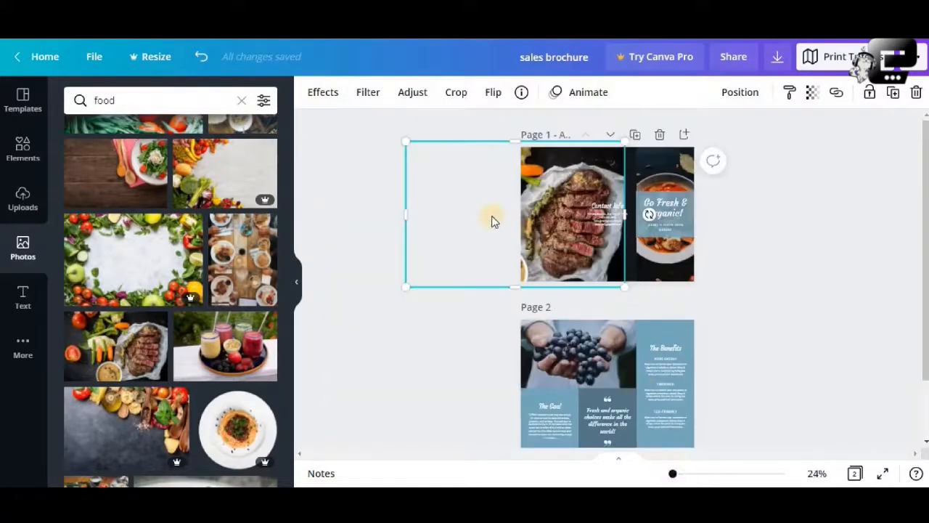
left_click_drag(492, 214, 439, 211)
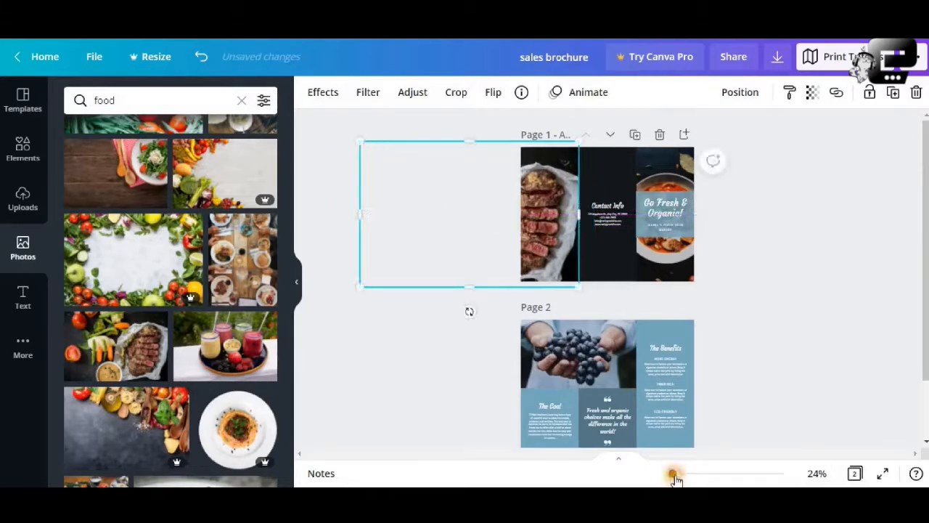
left_click_drag(674, 476, 682, 473)
scroll(465, 291, "up", 3)
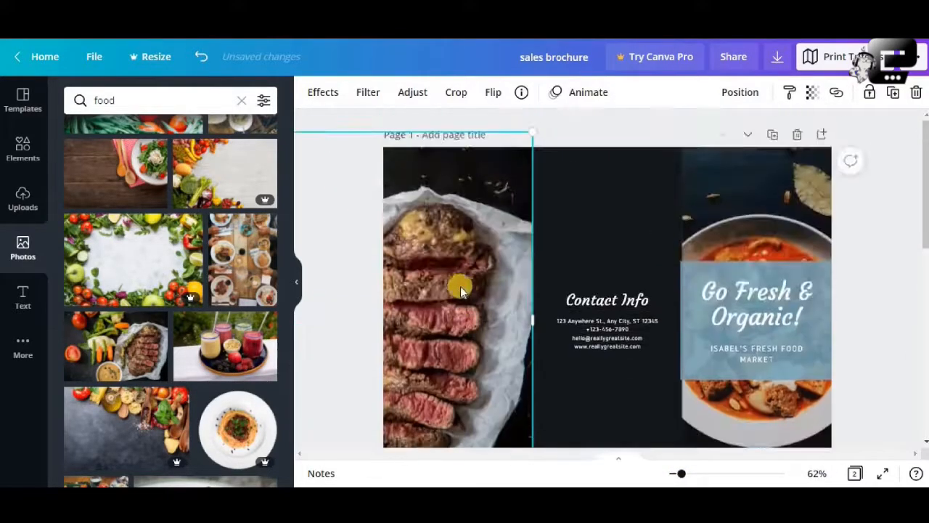
- Move the steak photo right with its upper edge on the page's, and crop its right side to the quote panel's fold, about 9.5 wide
left_click_drag(461, 290, 635, 305)
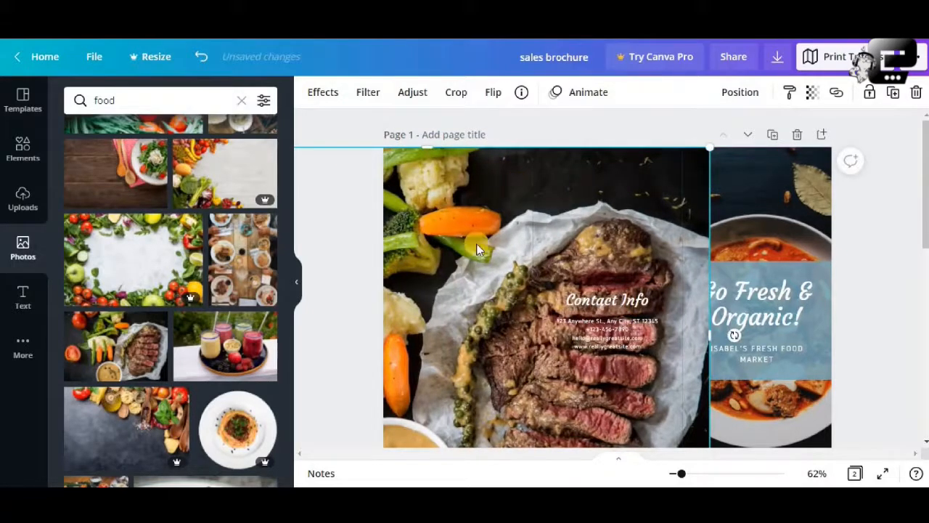
scroll(476, 243, "down", 1)
scroll(478, 247, "up", 1)
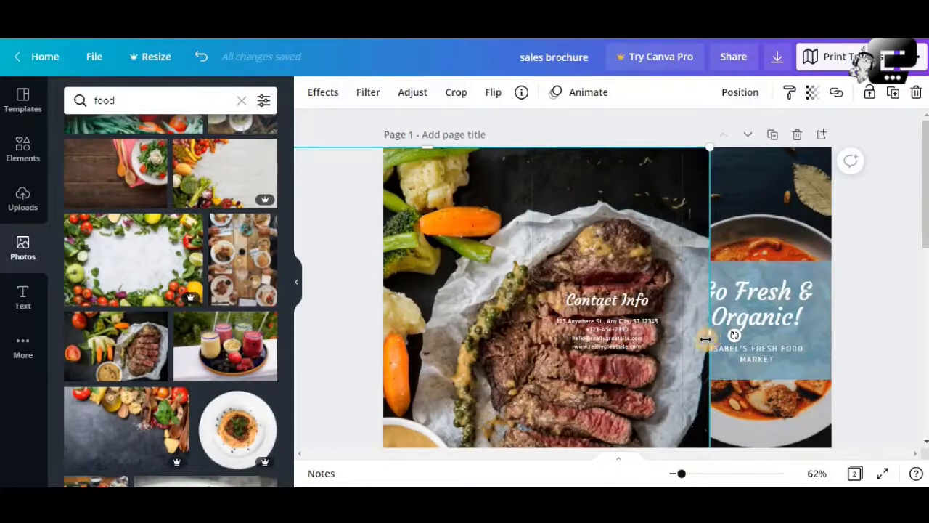
left_click_drag(705, 339, 531, 340)
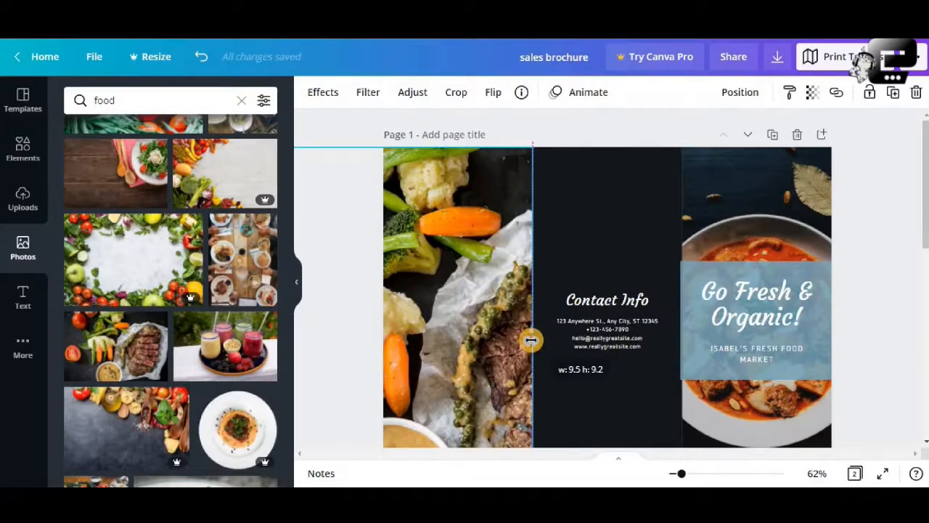
left_click_drag(532, 340, 533, 340)
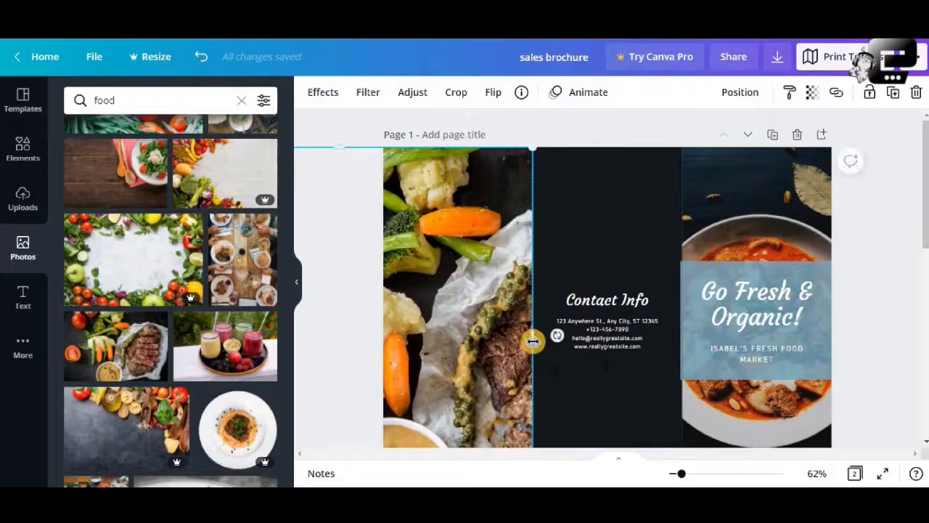
scroll(533, 340, "down", 3)
left_click(850, 317)
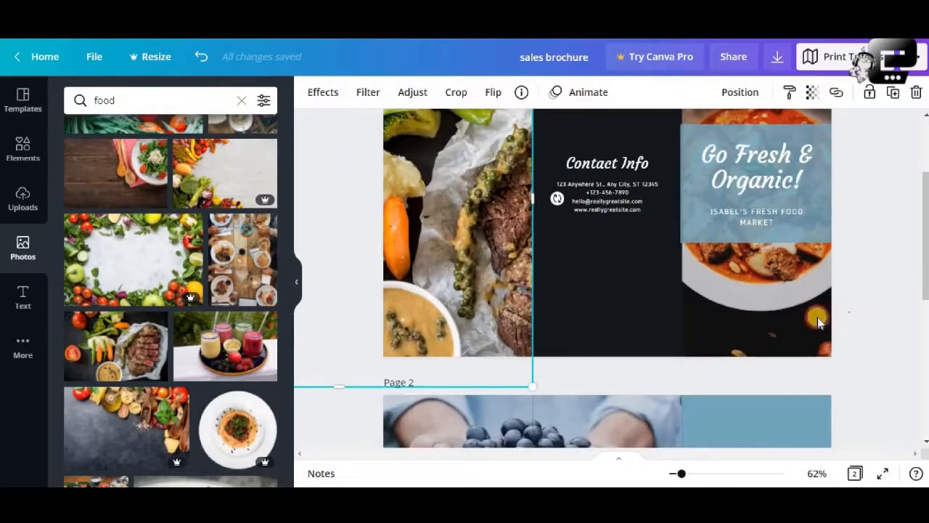
scroll(702, 320, "up", 3)
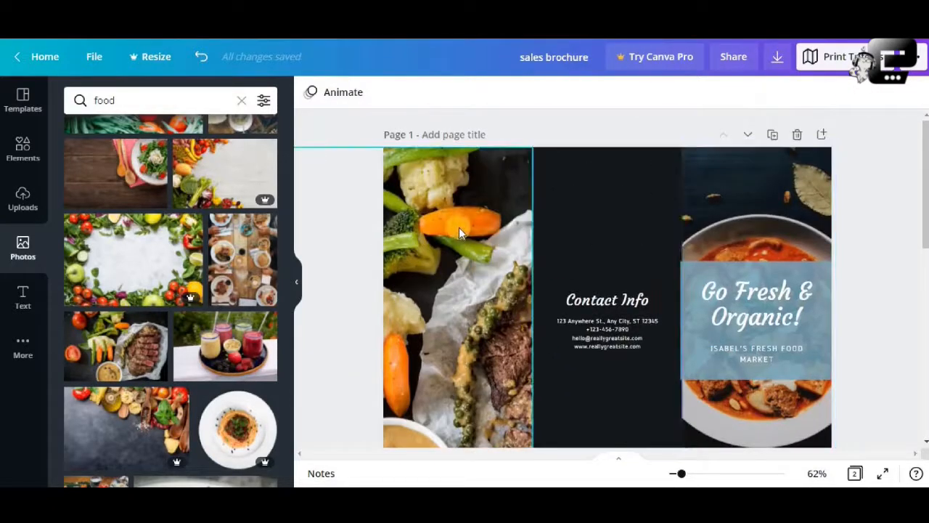
- Try flipping the steak photo vertically and horizontally, and return it to its original orientation
left_click(459, 227)
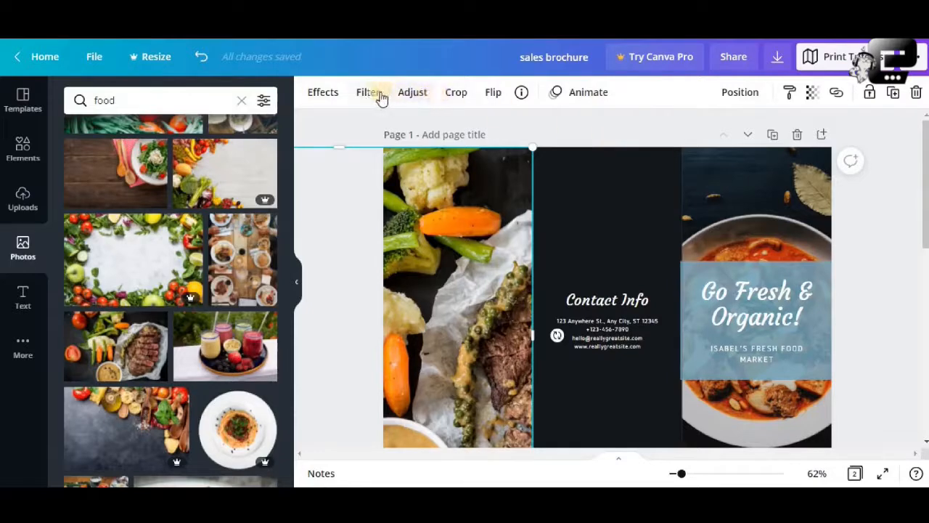
left_click(493, 93)
left_click(513, 135)
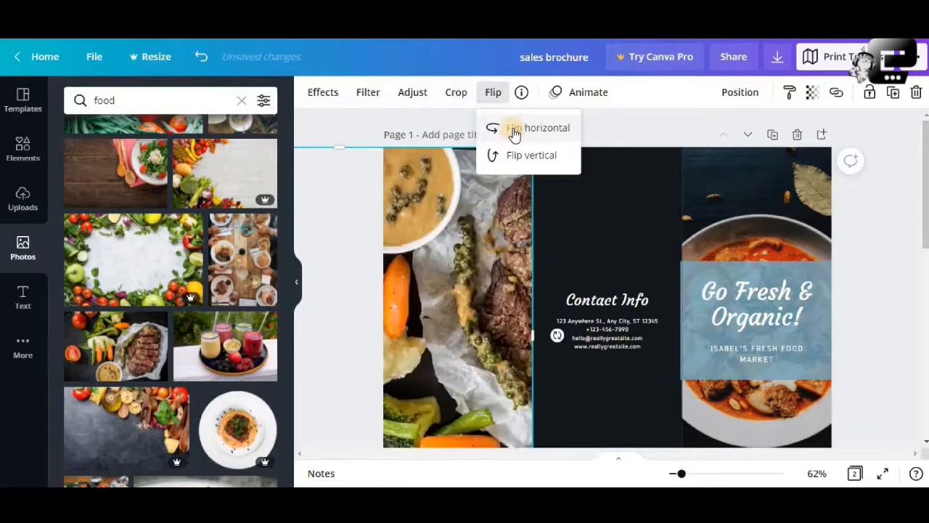
left_click(513, 133)
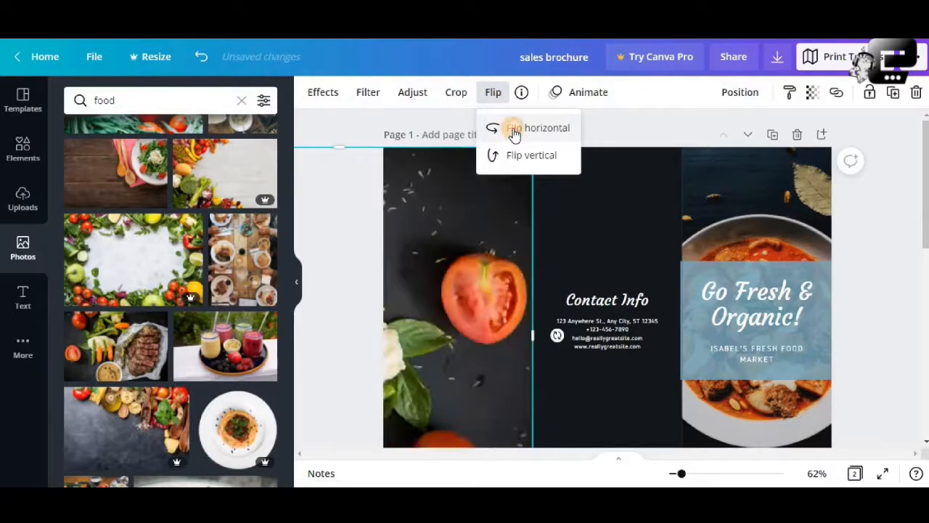
left_click(513, 133)
left_click(519, 156)
left_click(611, 136)
scroll(490, 218, "down", 3)
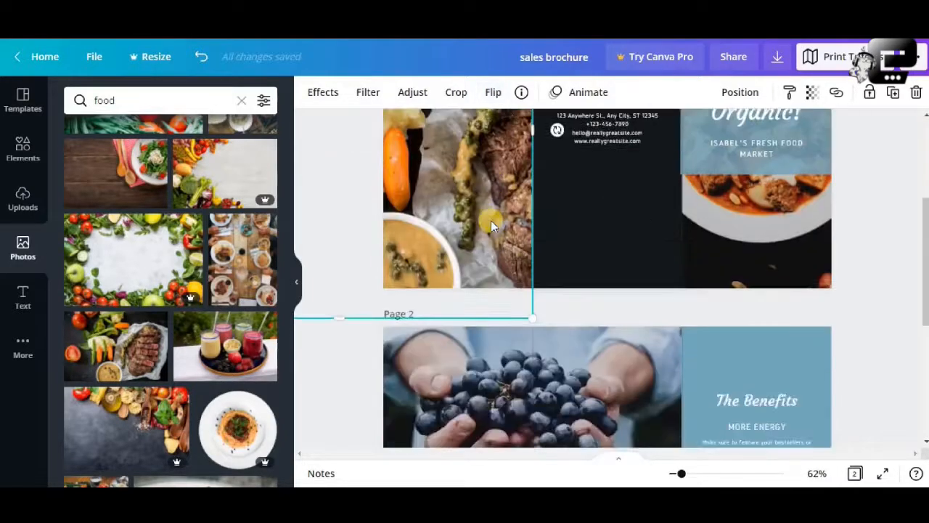
scroll(491, 220, "up", 3)
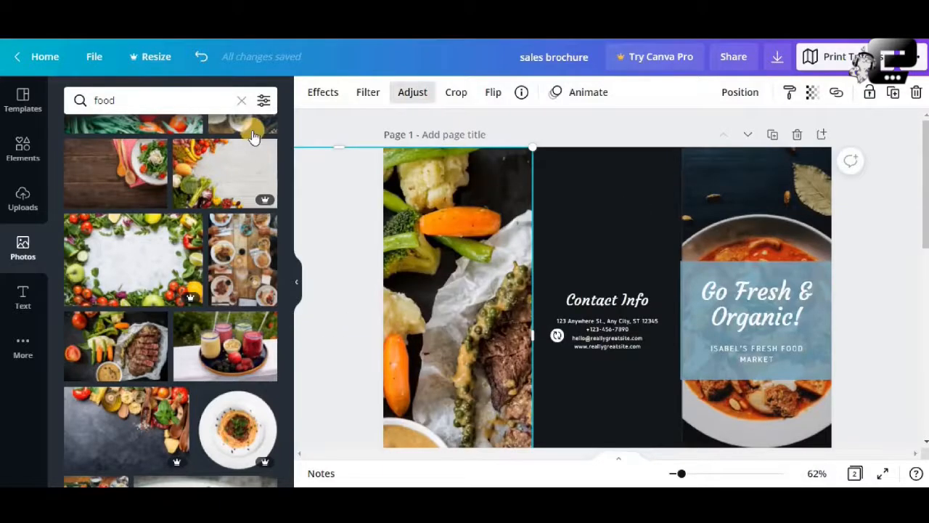
- Set the steak photo's brightness to -41 and try out its transparency setting
left_click(414, 94)
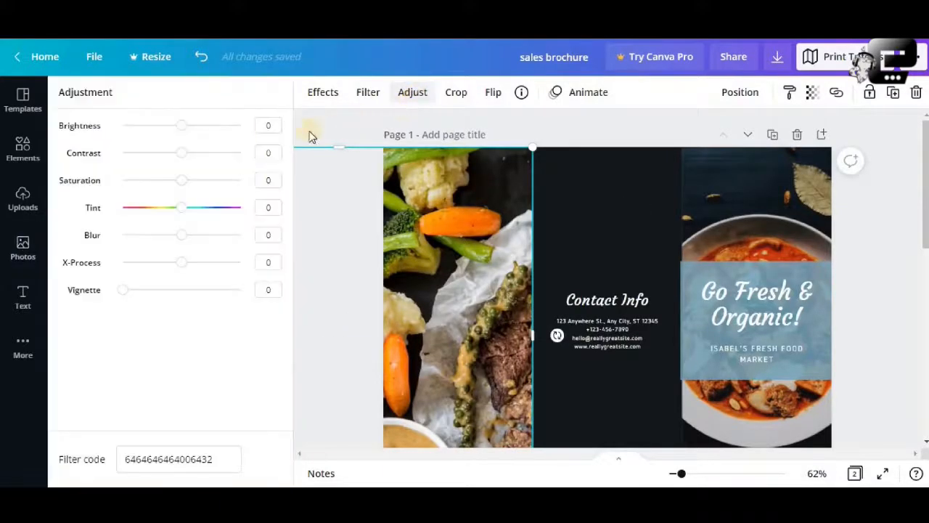
left_click_drag(193, 129, 160, 131)
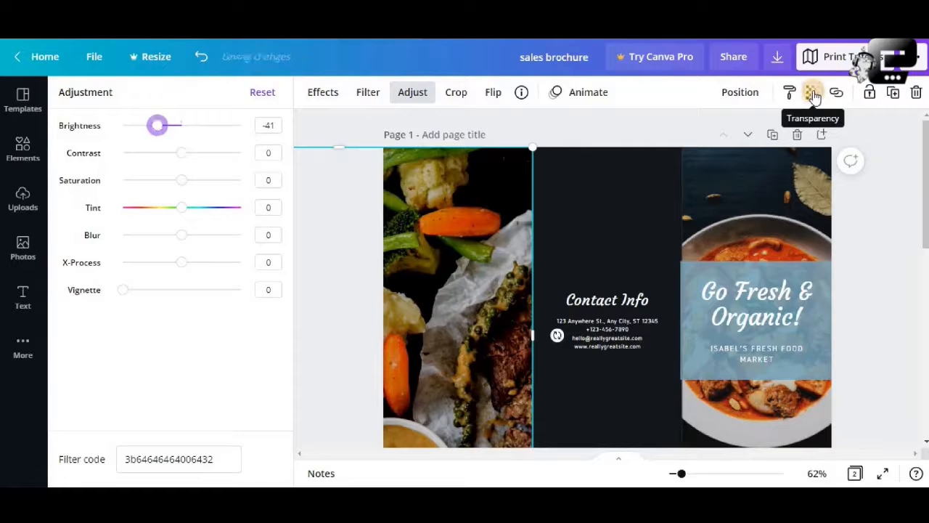
left_click(813, 97)
left_click_drag(763, 136, 791, 191)
left_click(896, 232)
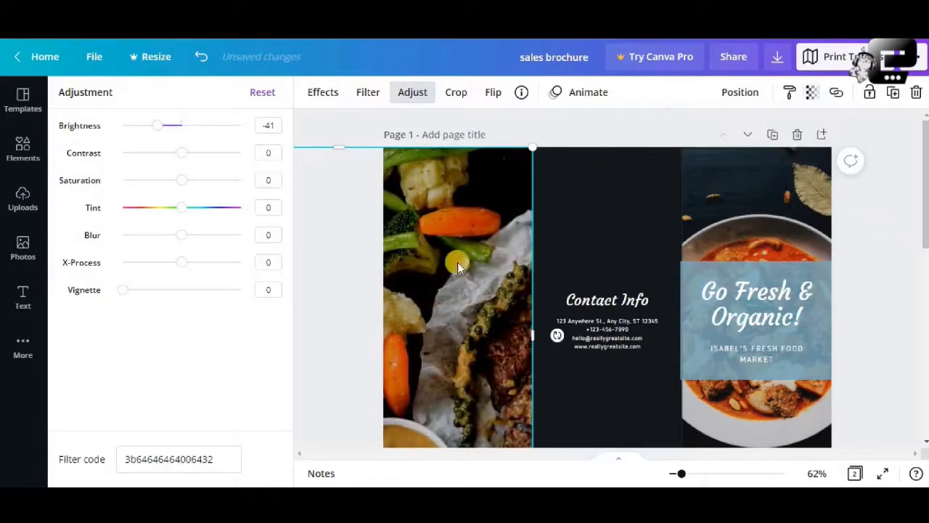
- Send the steak photo to the back and delete the quote panel's original potato photo
right_click(452, 264)
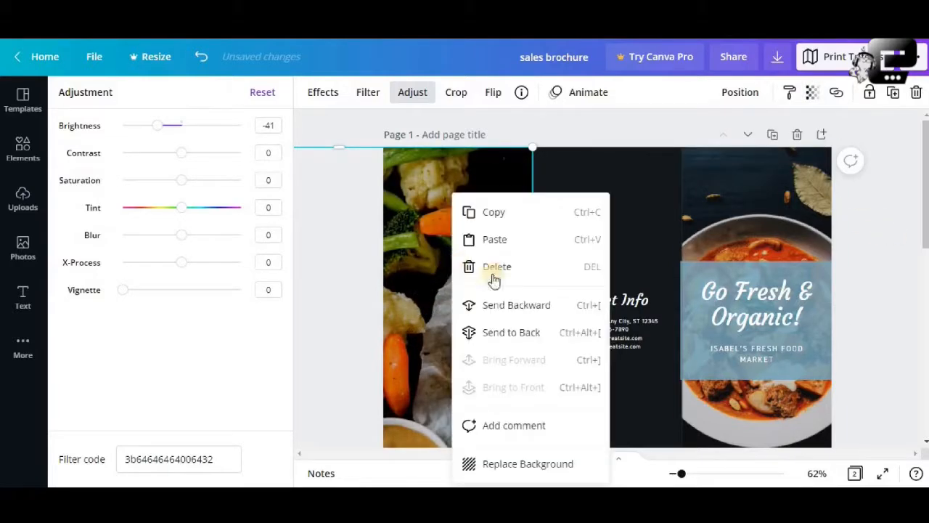
left_click(520, 333)
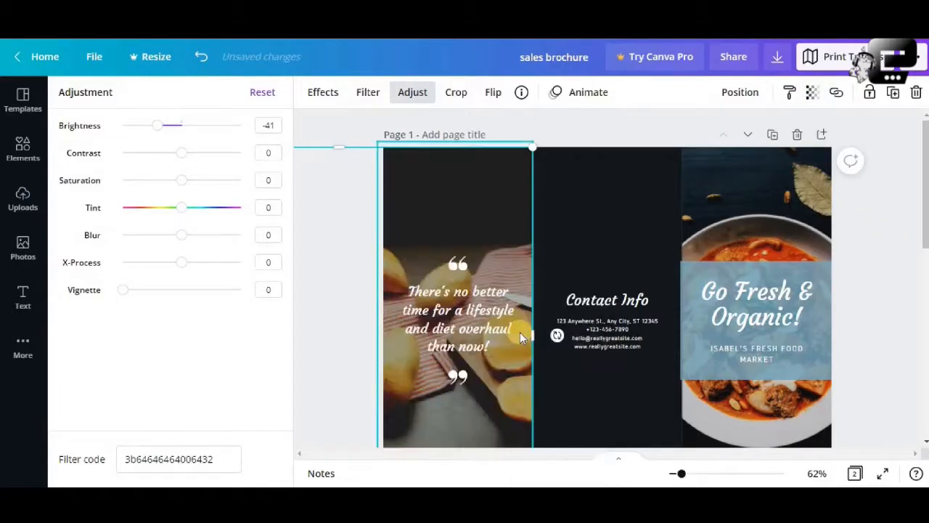
left_click(494, 217)
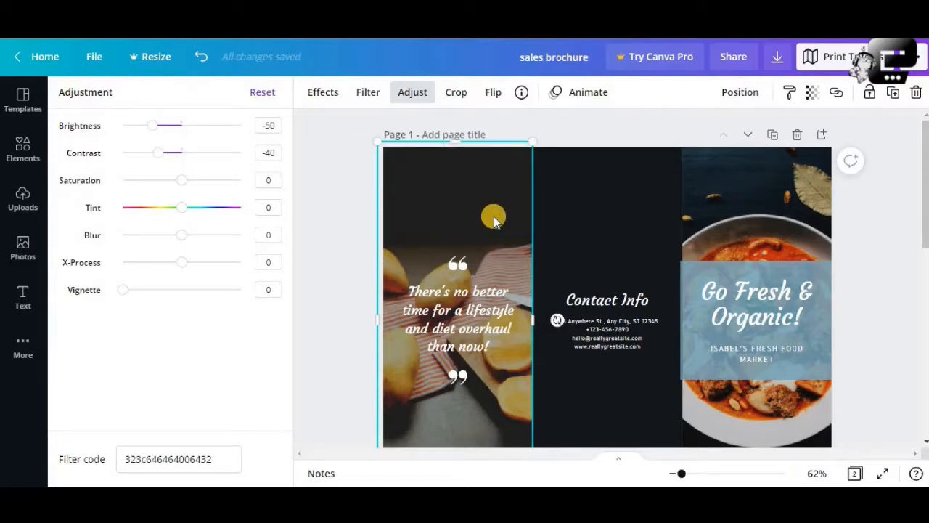
left_click(916, 93)
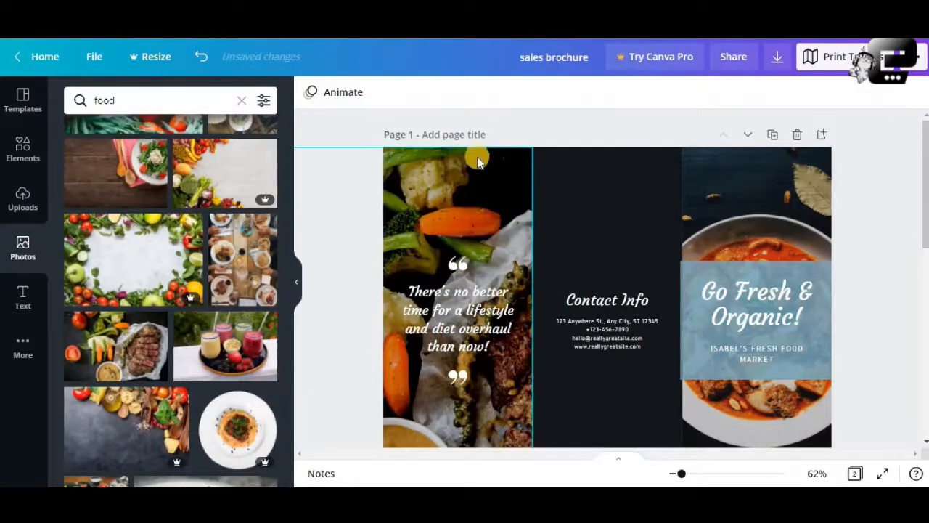
- Replace the quote text over the steak photo with "place whatever you want here"
left_click(477, 206)
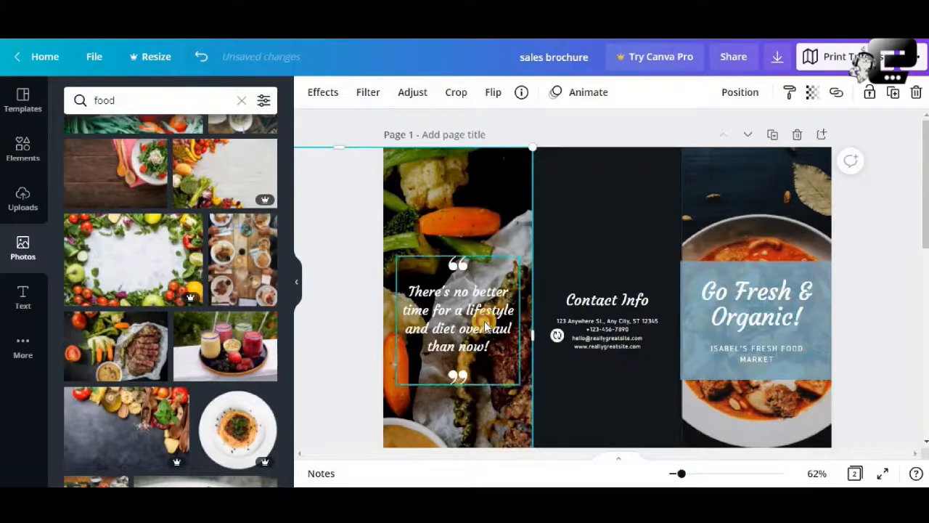
left_click(484, 320)
left_click(489, 234)
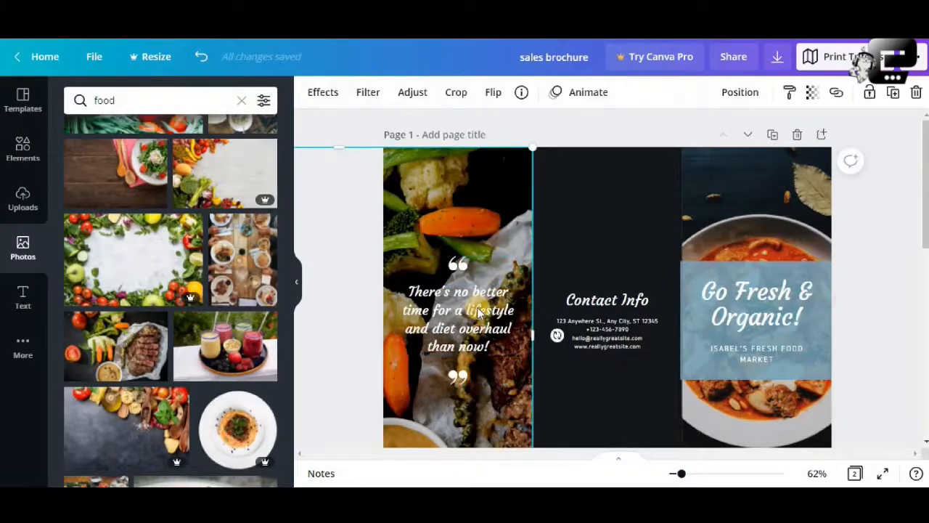
left_click(476, 307)
left_click(476, 308)
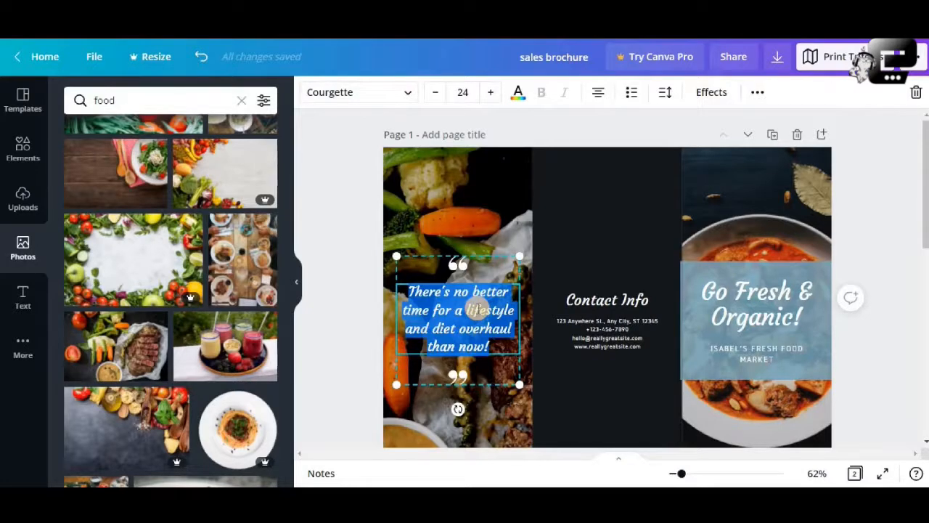
type("pa")
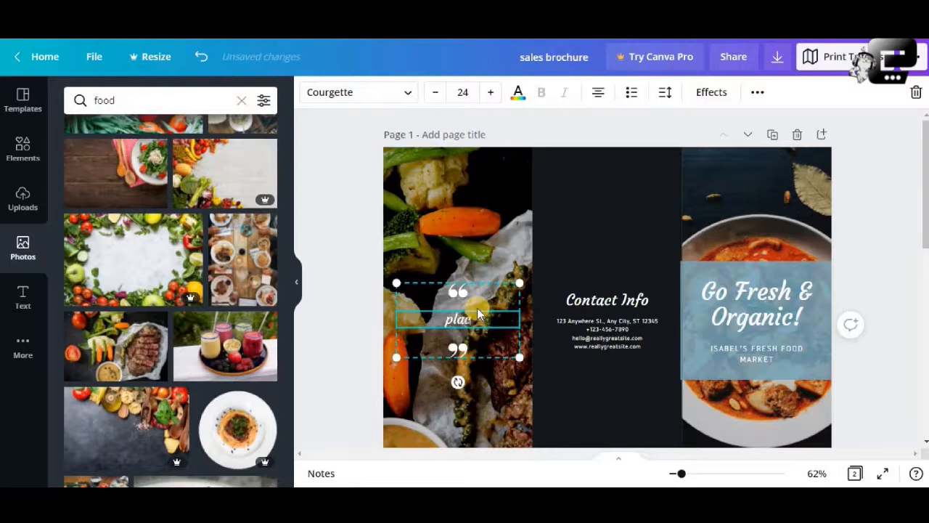
type("ace whatever")
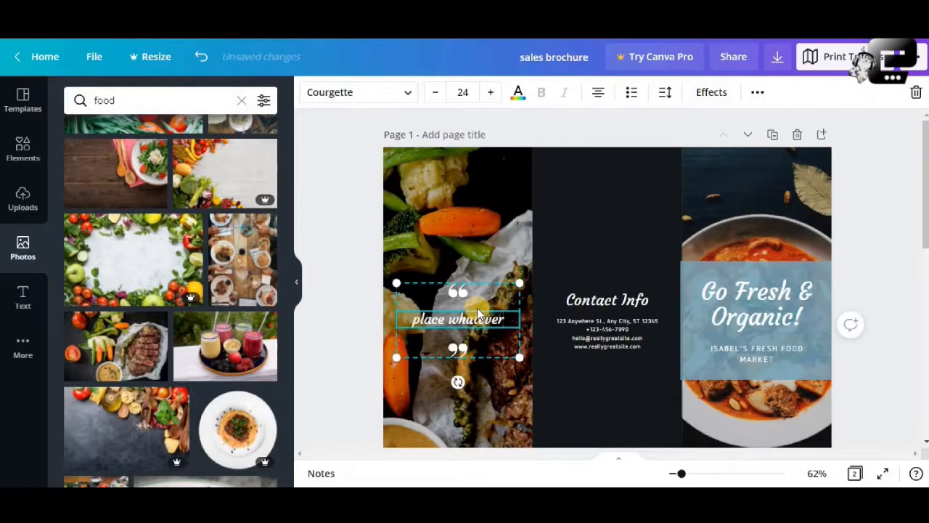
type(" you can")
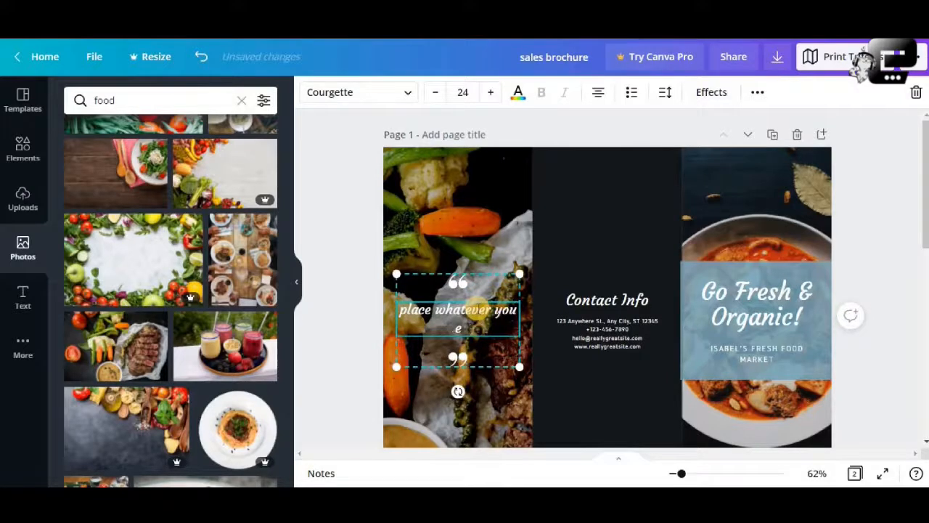
key("BackSpace")
type("want here")
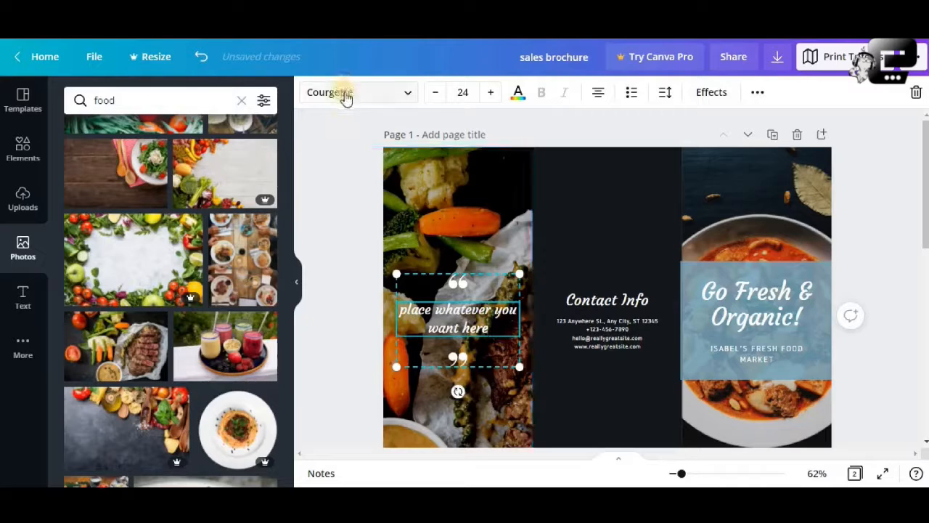
- Set the quote text's font to Abhaya Libre Regular and make it italic
left_click(396, 99)
left_click(145, 270)
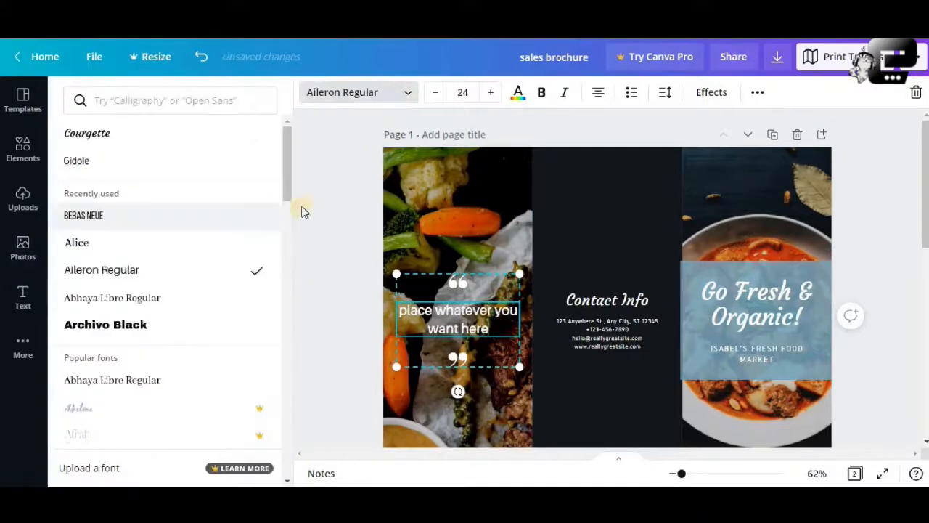
left_click(89, 379)
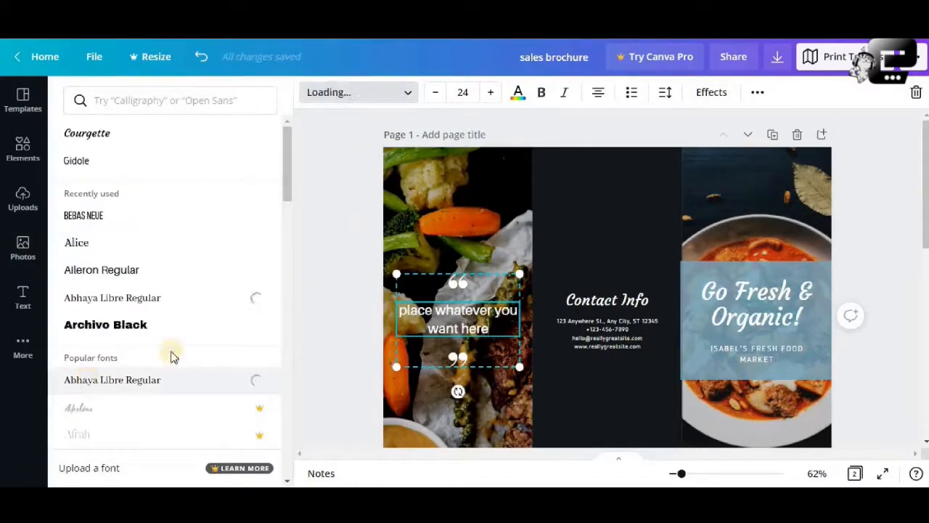
left_click(566, 94)
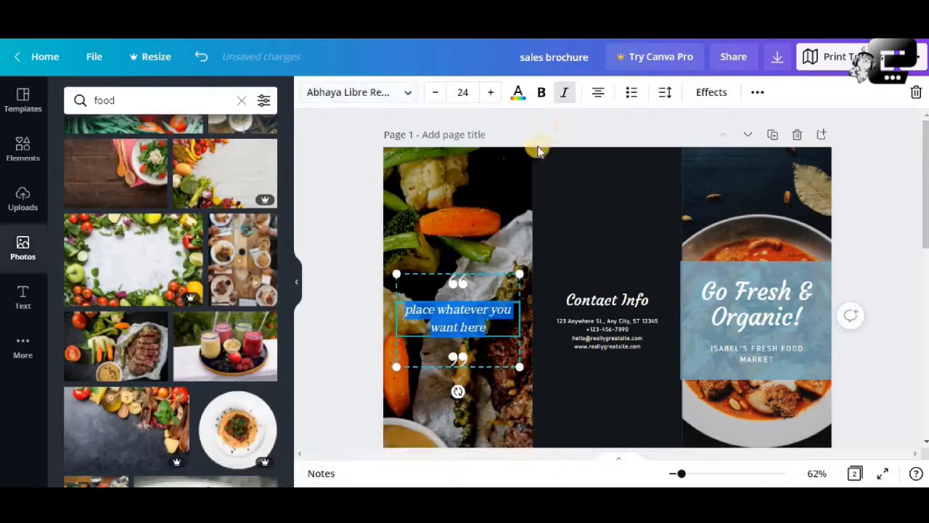
left_click(356, 216)
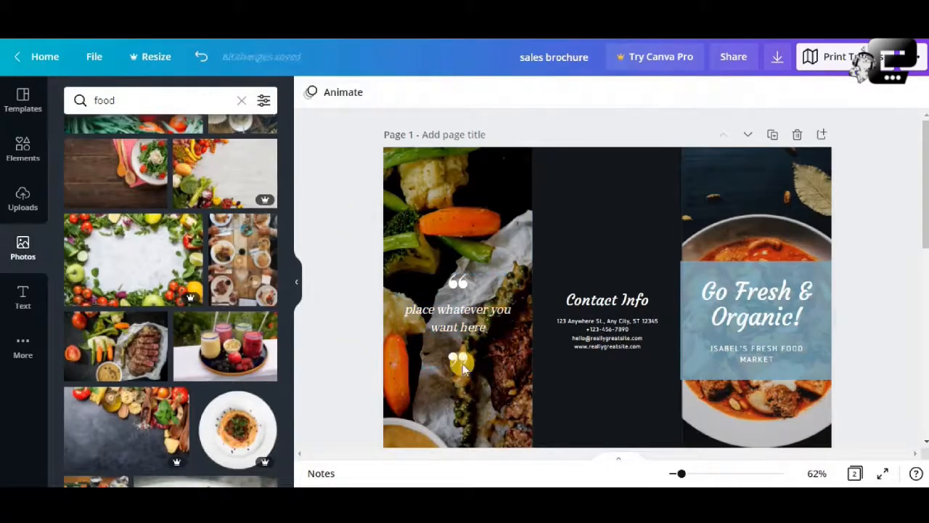
left_click(455, 285)
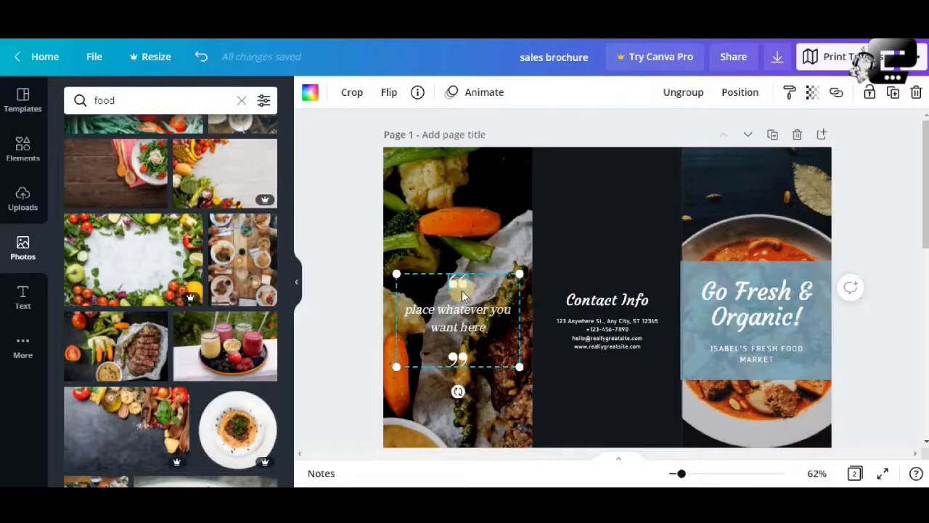
left_click(457, 358)
left_click(348, 359)
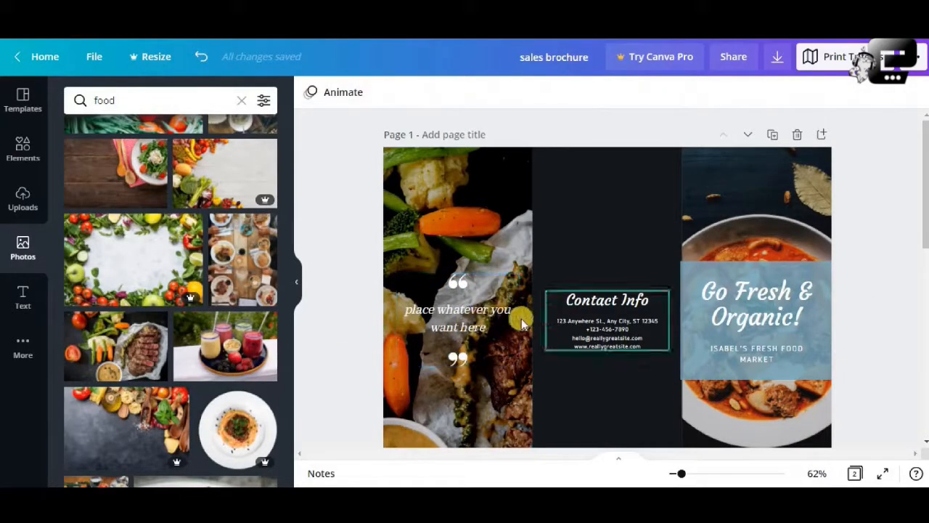
- Set the Contact Info heading's font to Abhaya Libre Regular to match the quote text
left_click(457, 318)
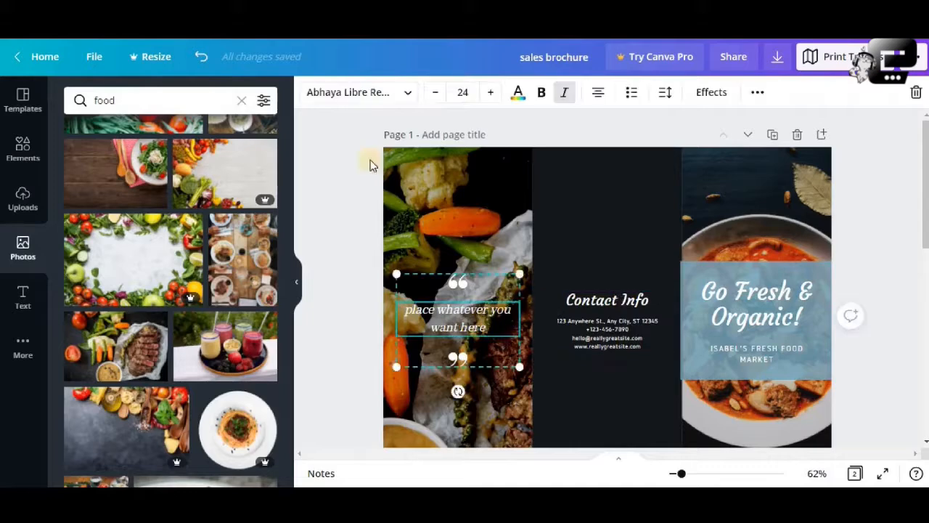
left_click(330, 93)
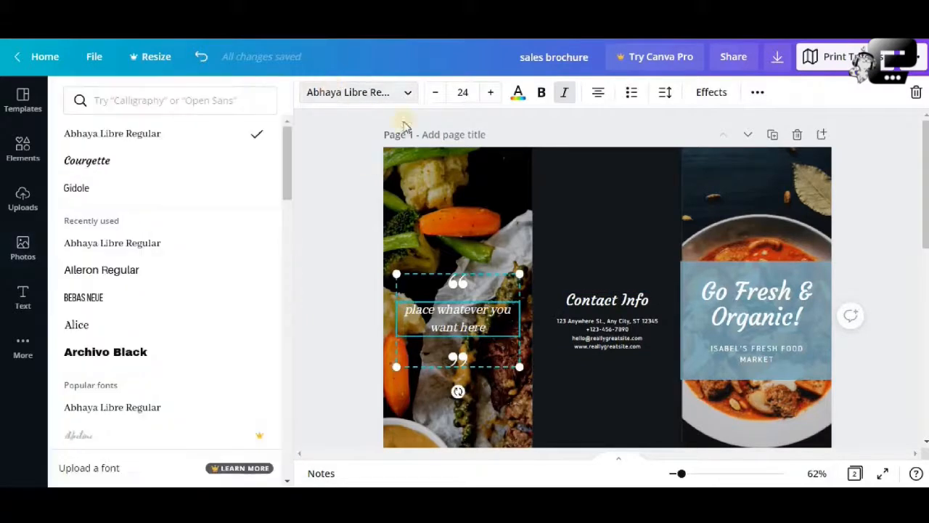
left_click(609, 308)
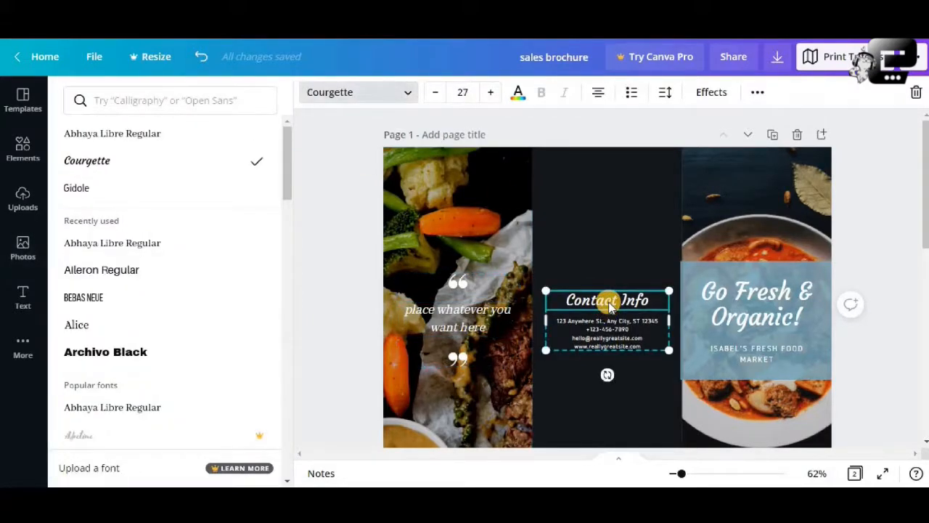
left_click(450, 310)
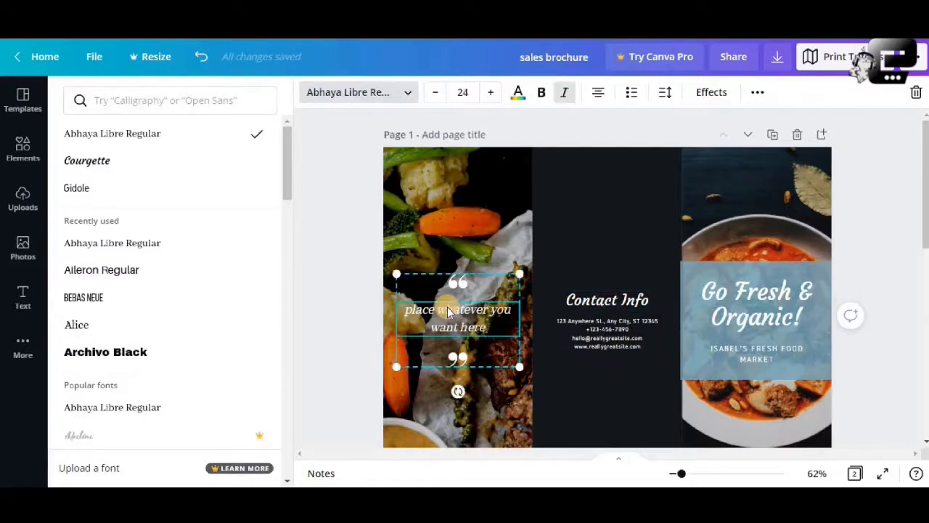
left_click(602, 305)
left_click(100, 245)
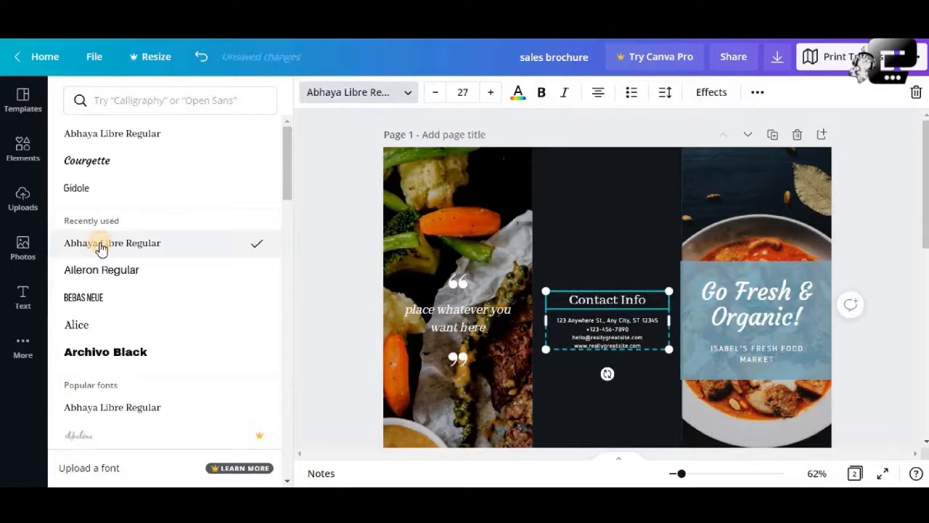
left_click(620, 330)
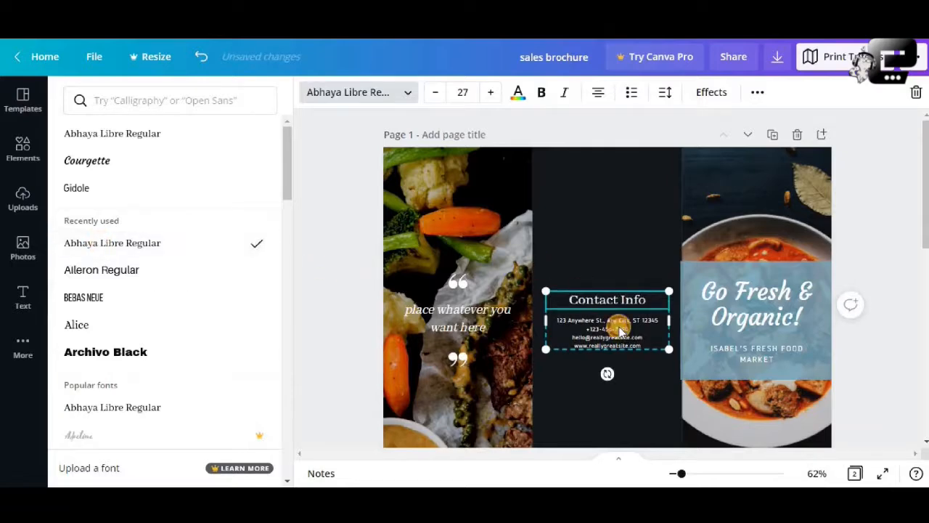
left_click(620, 330)
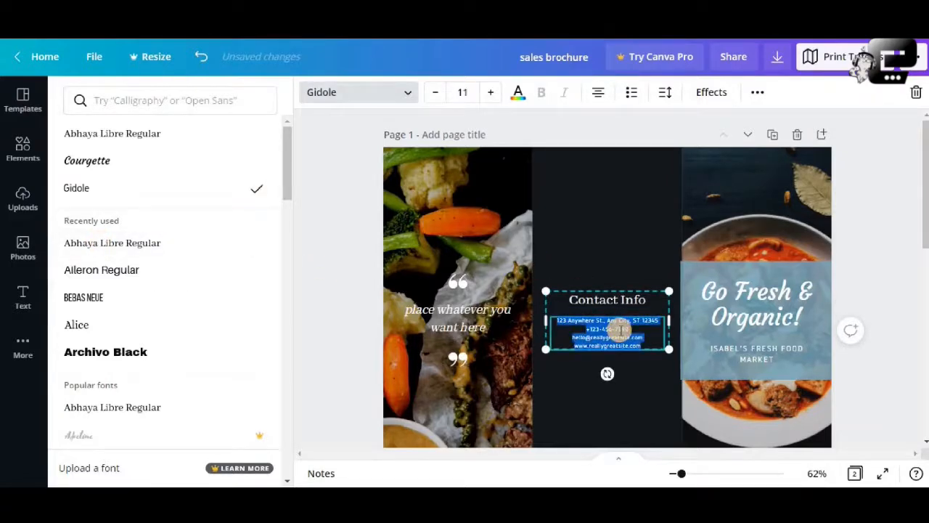
left_click(612, 233)
left_click(850, 249)
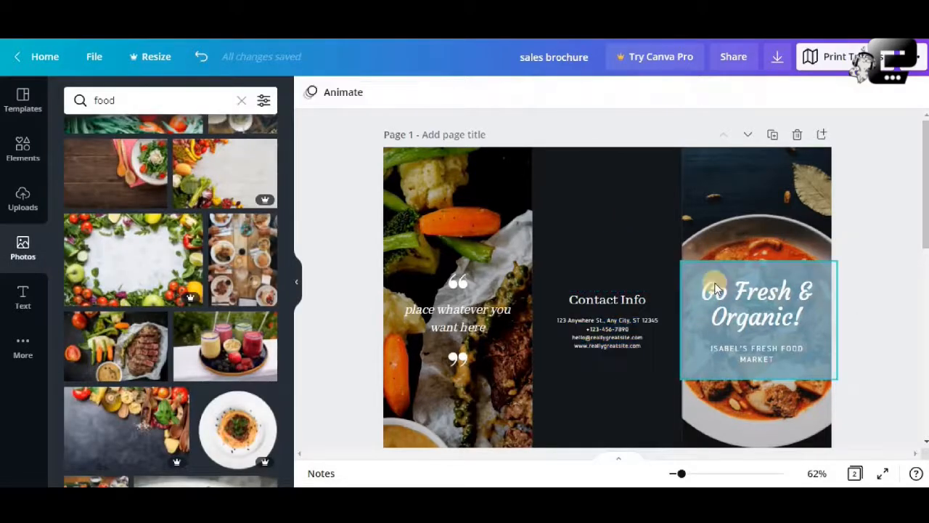
scroll(870, 268, "down", 2)
scroll(846, 267, "up", 2)
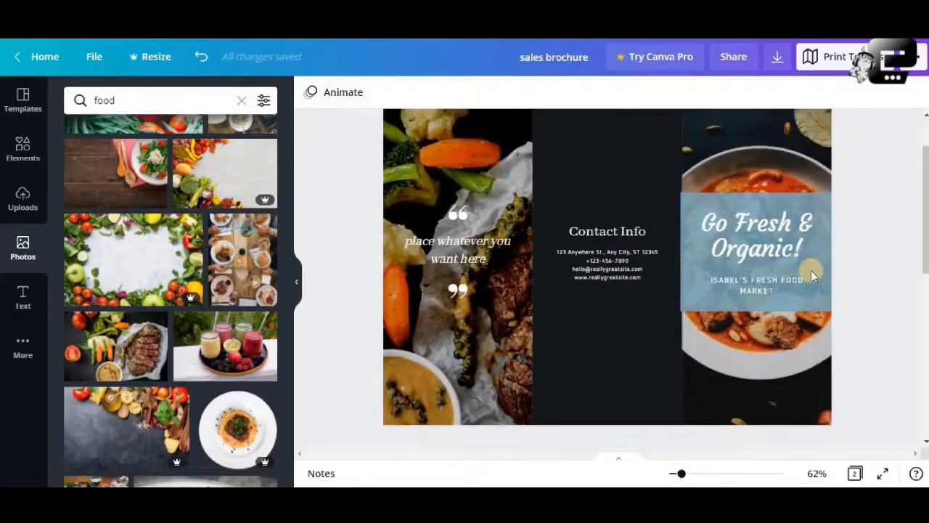
scroll(659, 247, "up", 2)
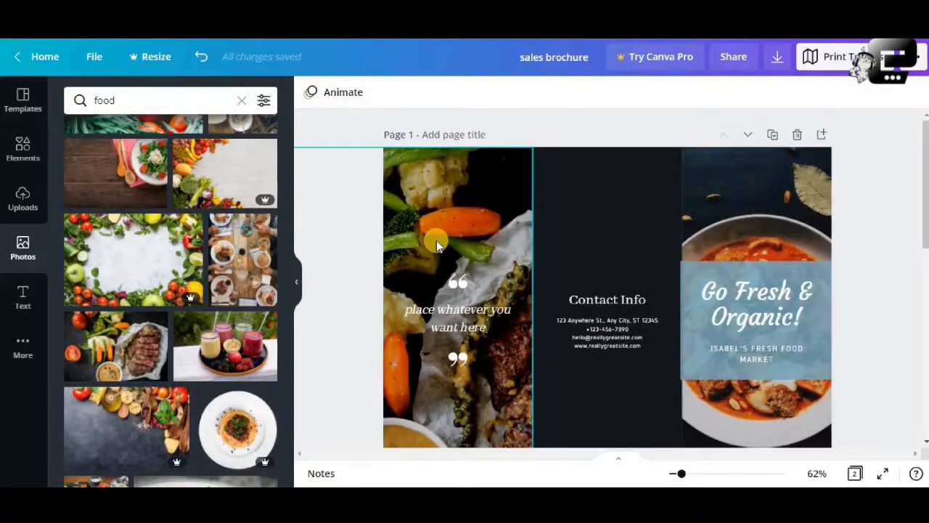
scroll(437, 240, "down", 2)
scroll(689, 240, "up", 2)
scroll(732, 224, "down", 2)
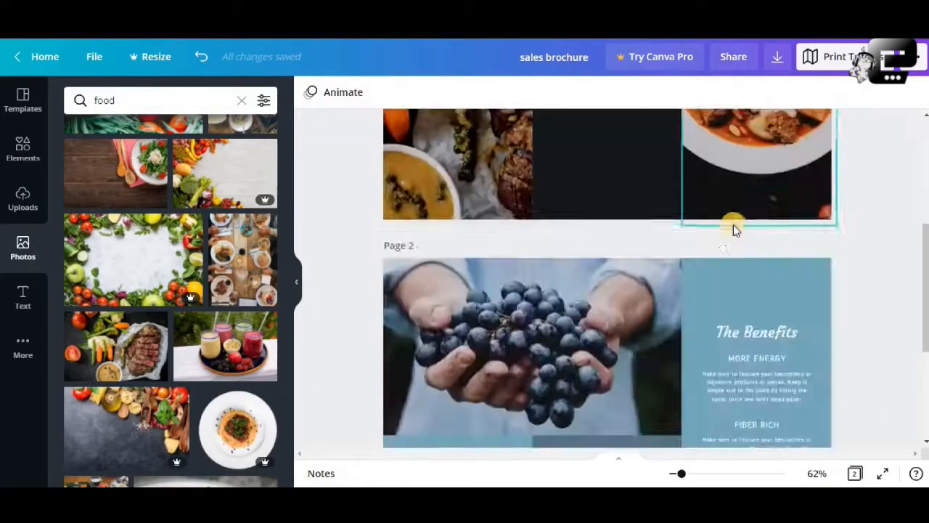
scroll(733, 225, "up", 2)
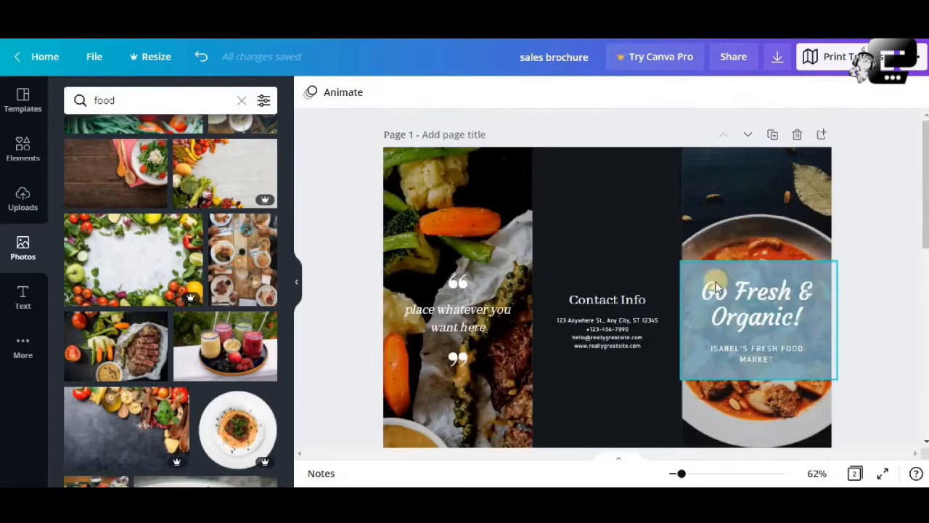
- Resize the blue title box on the front cover so its inner edge lines up with the soup photo's edge
left_click(715, 281)
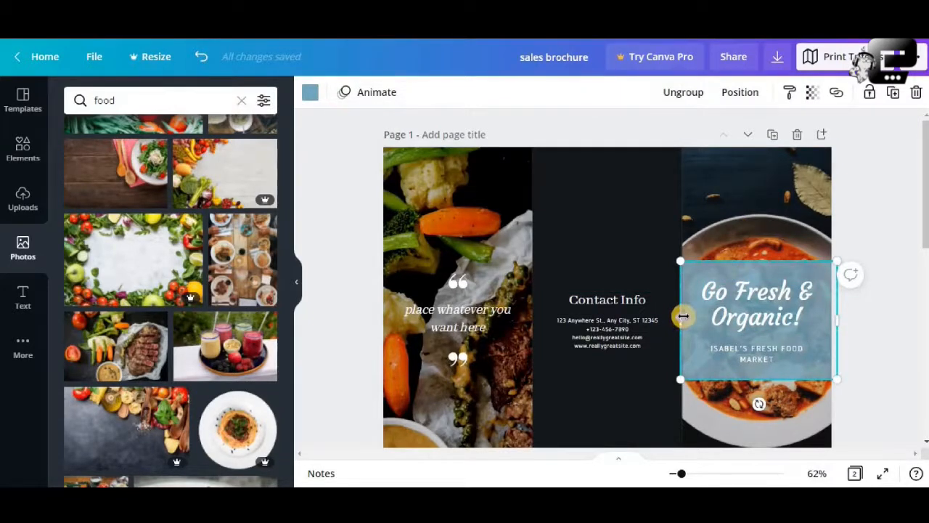
left_click_drag(686, 317, 687, 317)
left_click(860, 300)
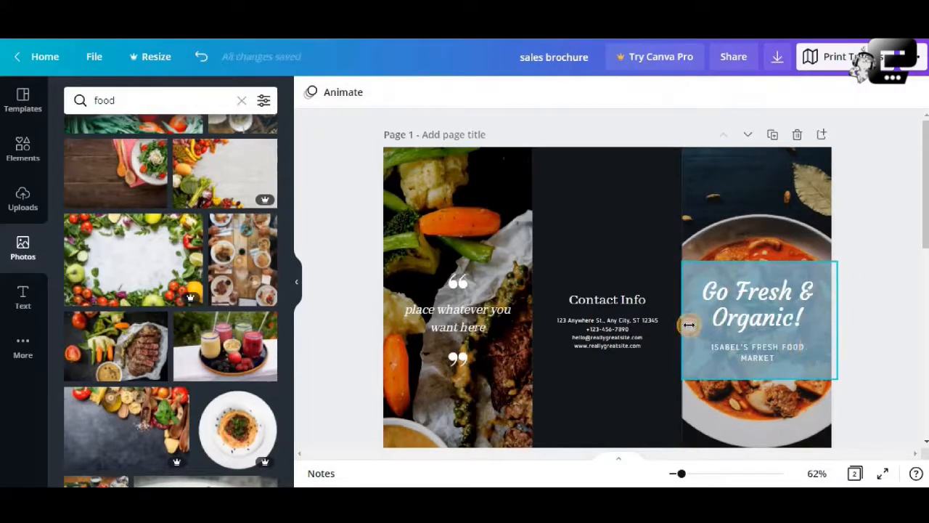
left_click(687, 324)
left_click_drag(592, 324, 682, 323)
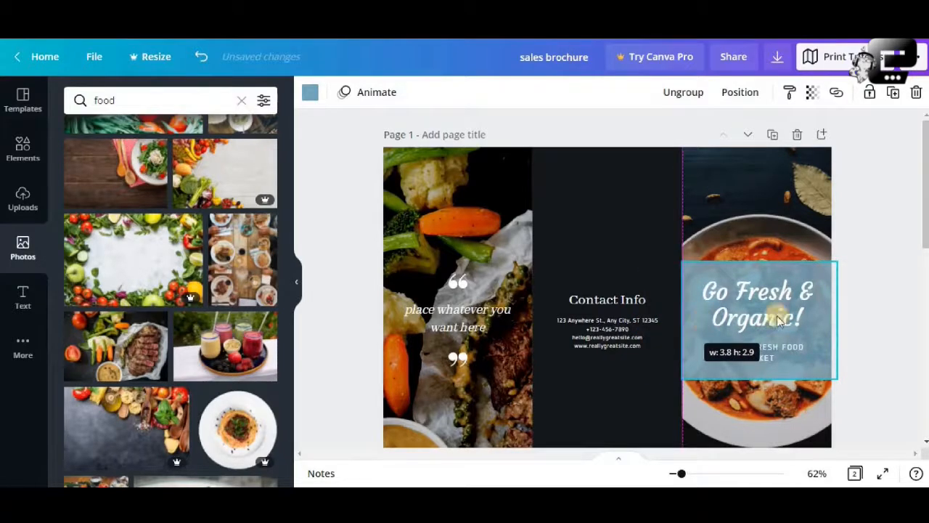
left_click(689, 231)
left_click(655, 294)
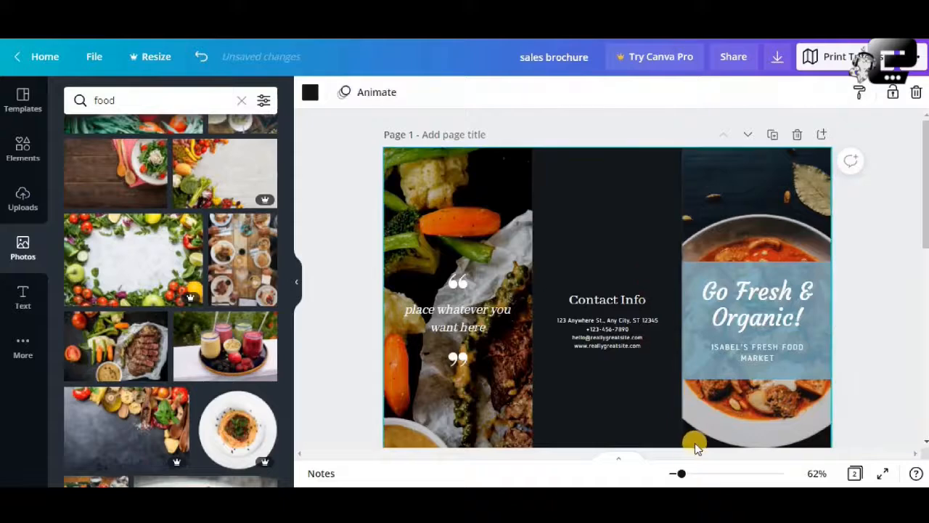
left_click_drag(682, 473, 680, 473)
scroll(717, 375, "down", 4)
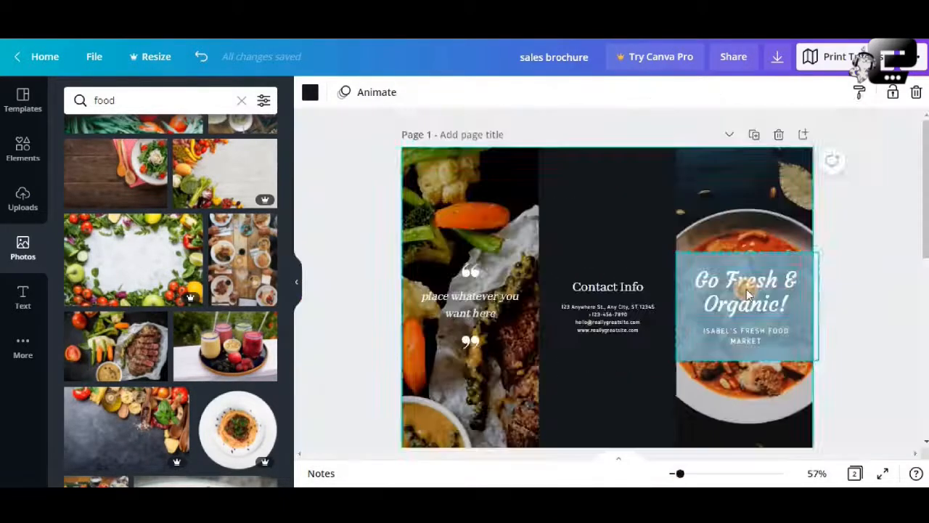
left_click(747, 297)
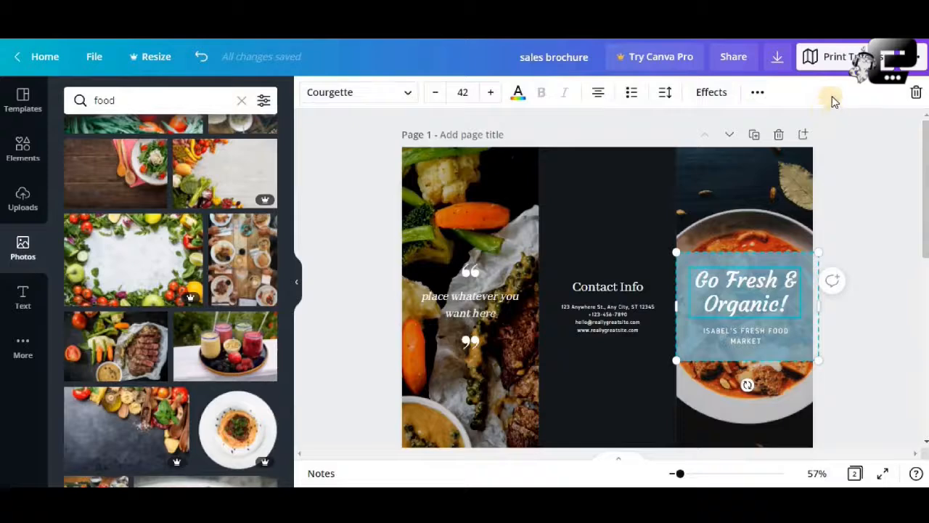
left_click(757, 93)
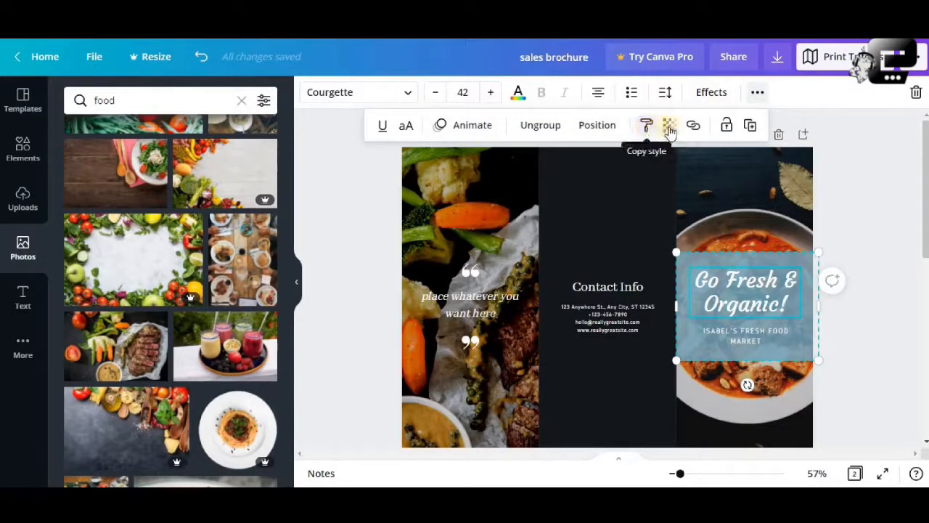
left_click(850, 210)
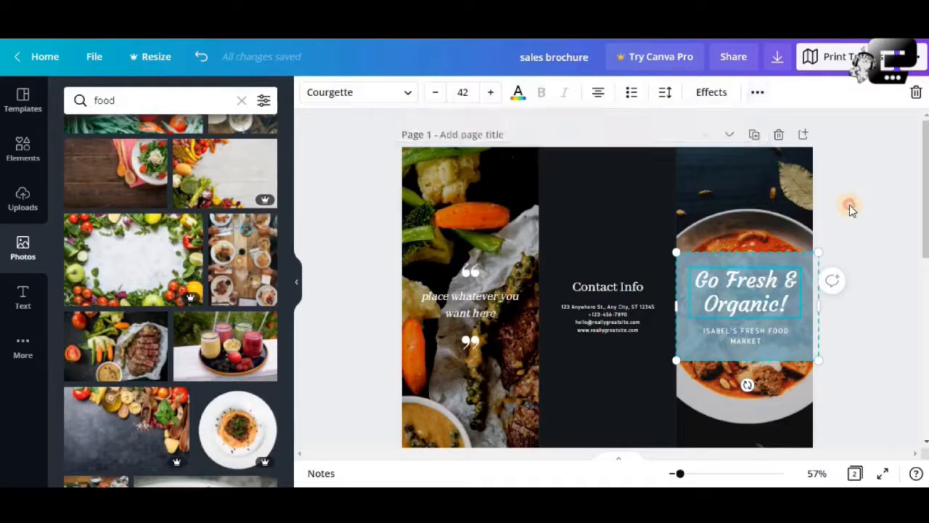
- Change the front cover's title box colour from the document colours to black
left_click(793, 263)
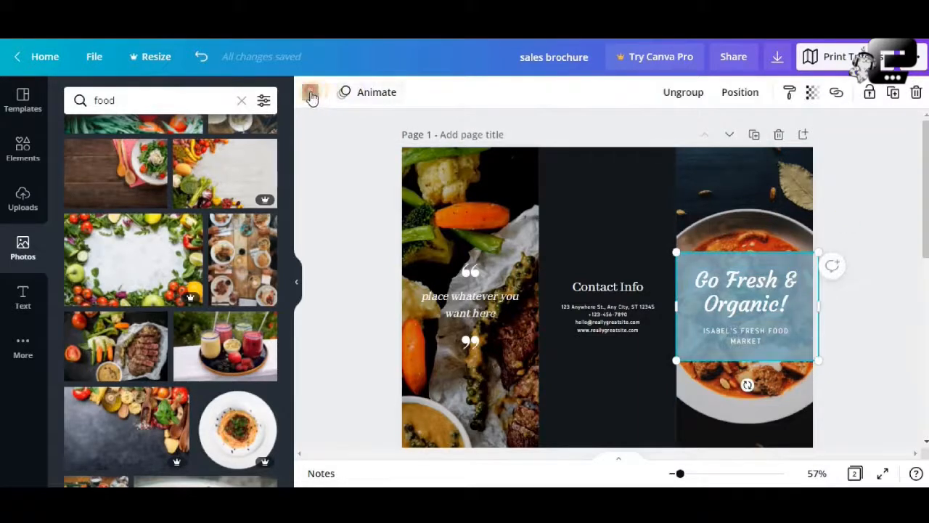
left_click(310, 94)
left_click(117, 165)
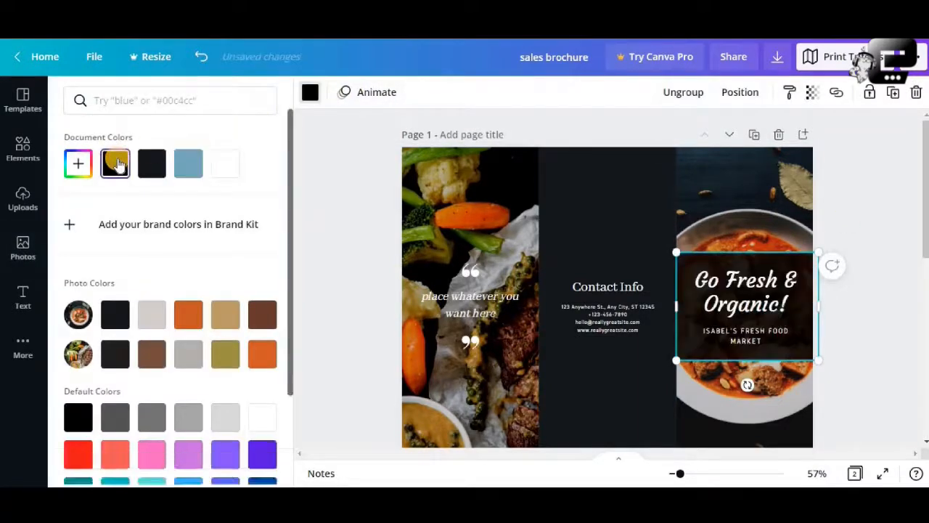
left_click(858, 212)
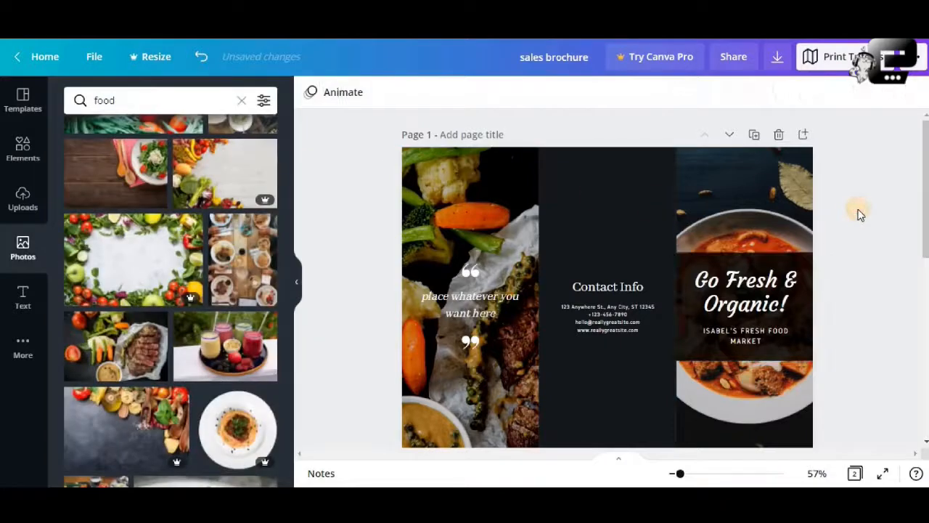
- Delete the soup photo from the front cover and add the free photo of assorted dishes and vegetables from the food results
left_click(756, 211)
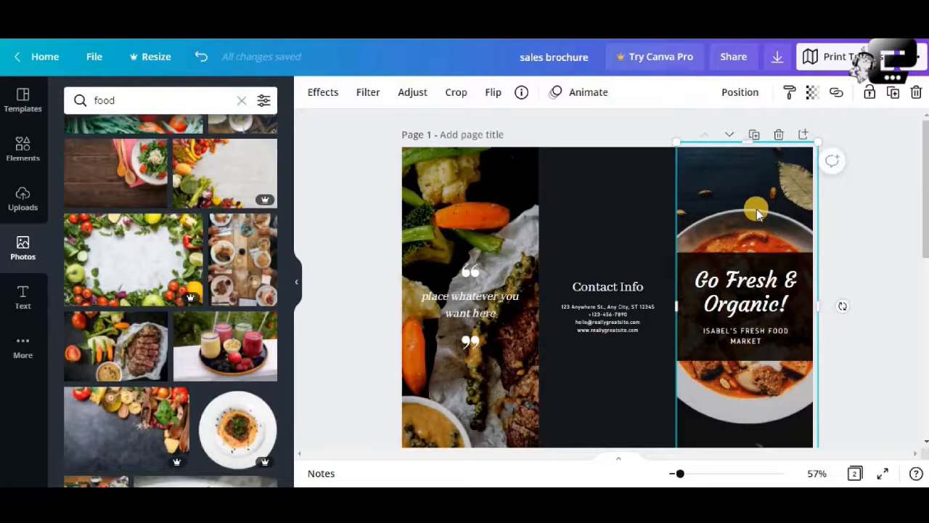
key("Delete")
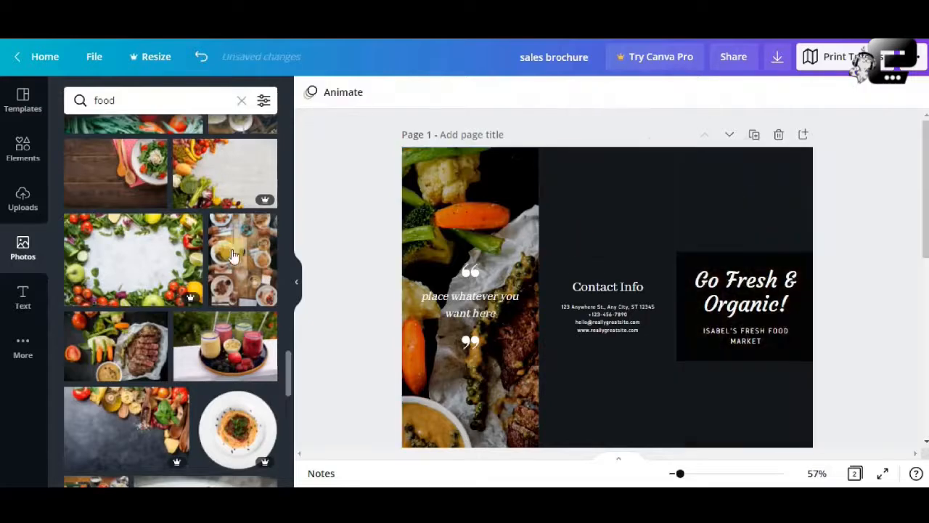
scroll(174, 287, "down", 3)
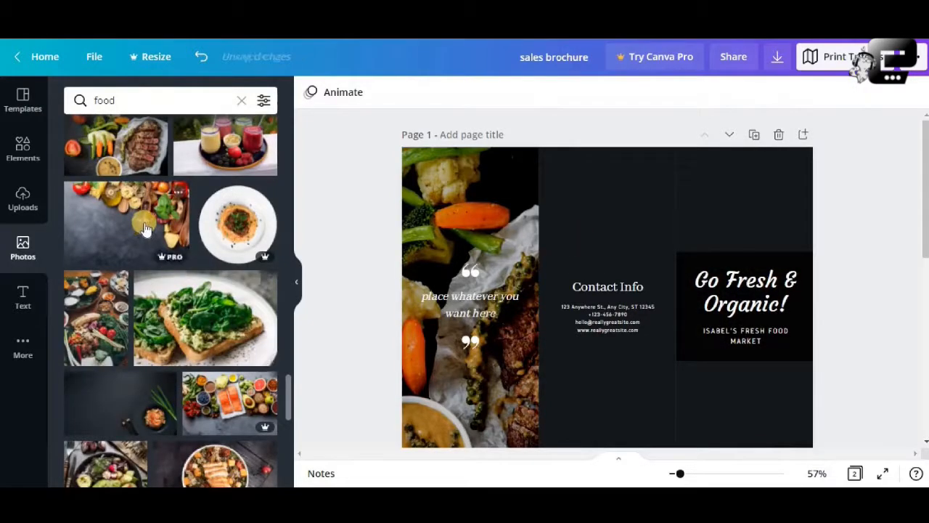
scroll(165, 312, "down", 1)
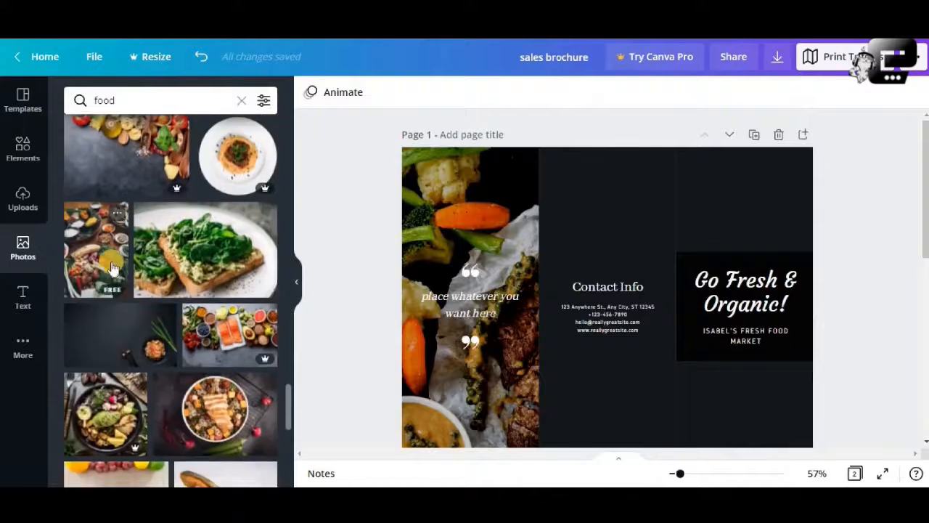
left_click(111, 267)
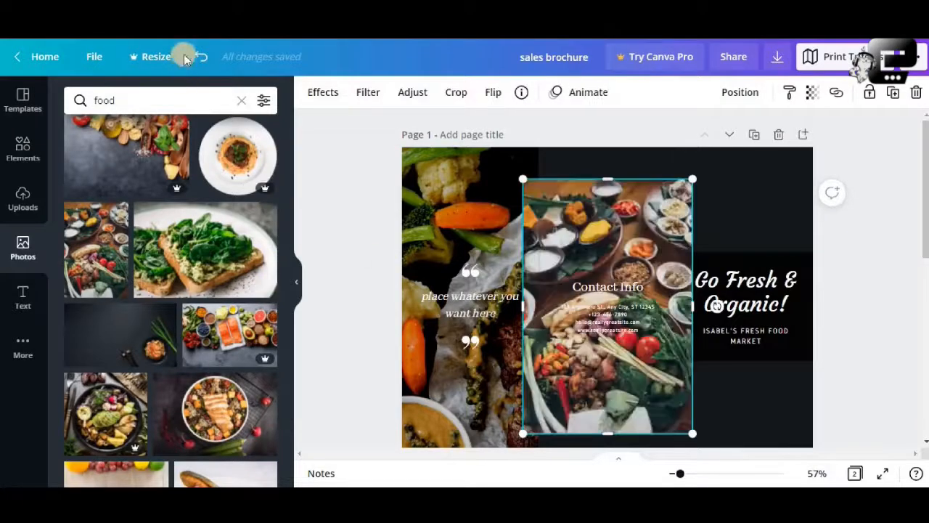
- Move the assorted dishes photo onto the front cover panel and enlarge it past the bottom of the page
left_click_drag(688, 232, 783, 208)
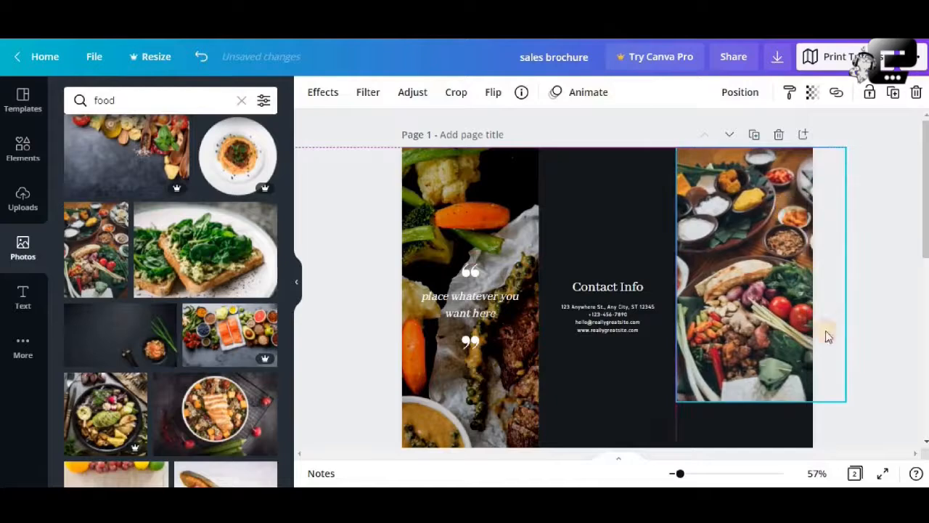
left_click_drag(846, 401, 885, 458)
scroll(847, 359, "down", 2)
left_click_drag(888, 375, 910, 409)
scroll(752, 322, "up", 2)
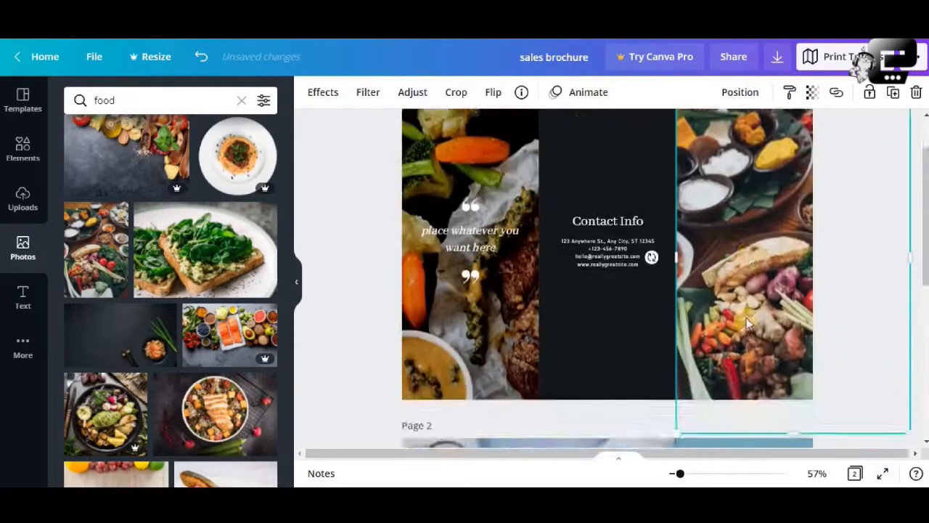
- Reposition the enlarged dishes photo and crop both its sides to the width of the front cover panel
mouse_move(697, 293)
left_mouse_down()
mouse_move(686, 284)
mouse_move(712, 293)
left_mouse_up()
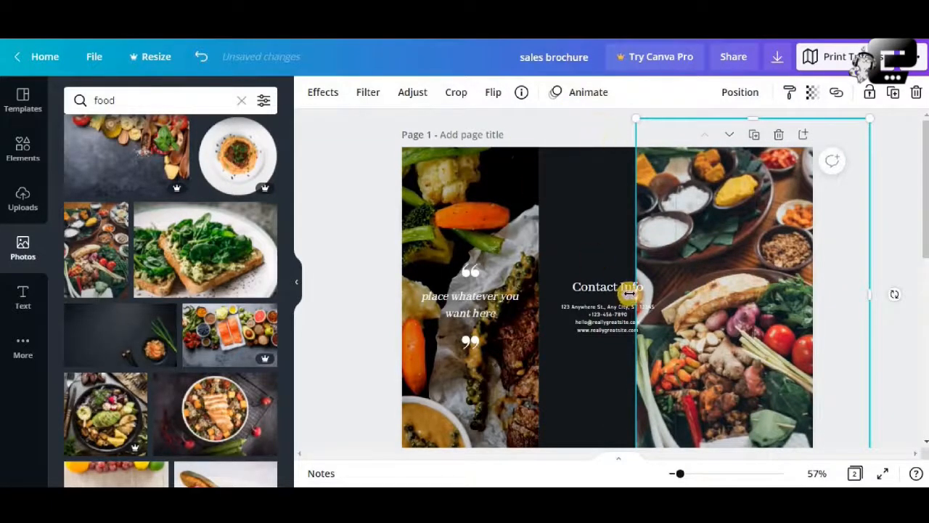
left_click_drag(645, 294, 675, 297)
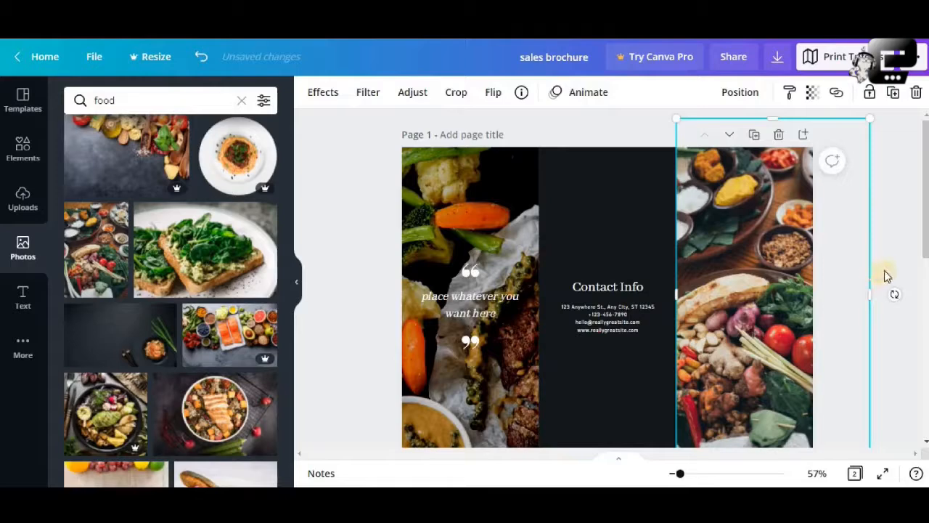
left_click_drag(847, 294, 810, 304)
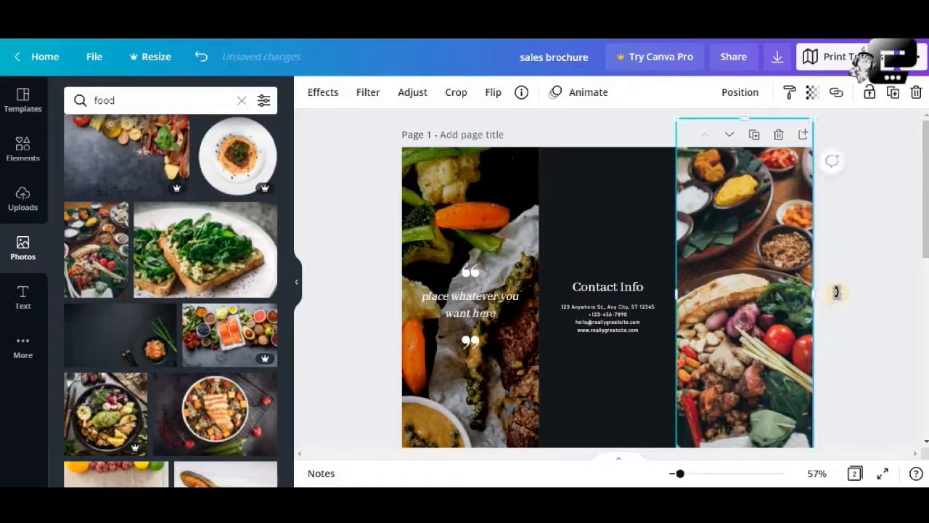
- Check how the cropped dishes photo fits the front cover panel from top to bottom and compare it with page 2
left_click(848, 261)
scroll(846, 261, "down", 3)
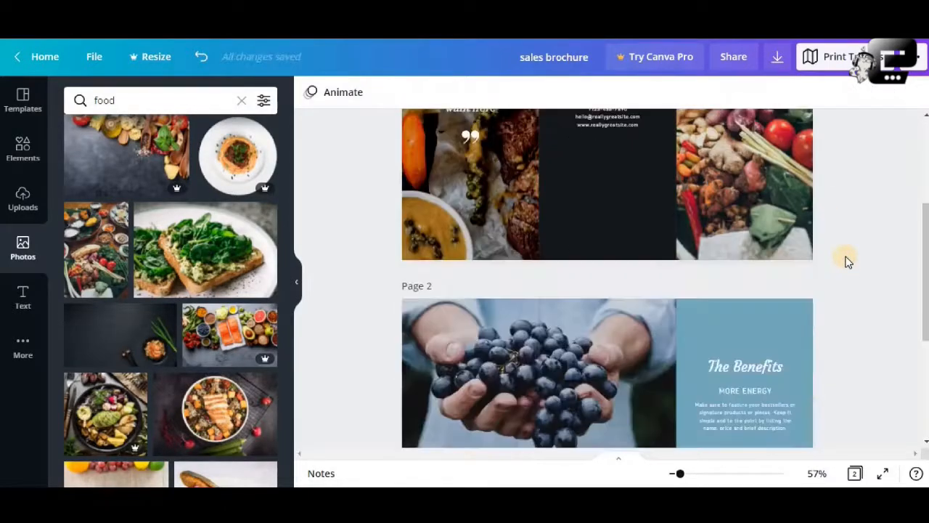
scroll(846, 261, "up", 3)
left_click(775, 264)
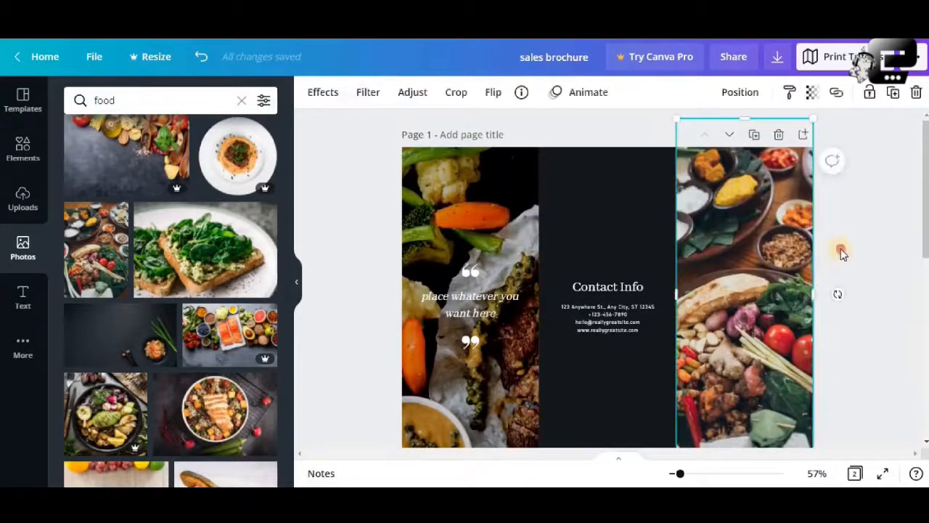
left_click(838, 249)
scroll(753, 268, "down", 1)
scroll(752, 267, "down", 2)
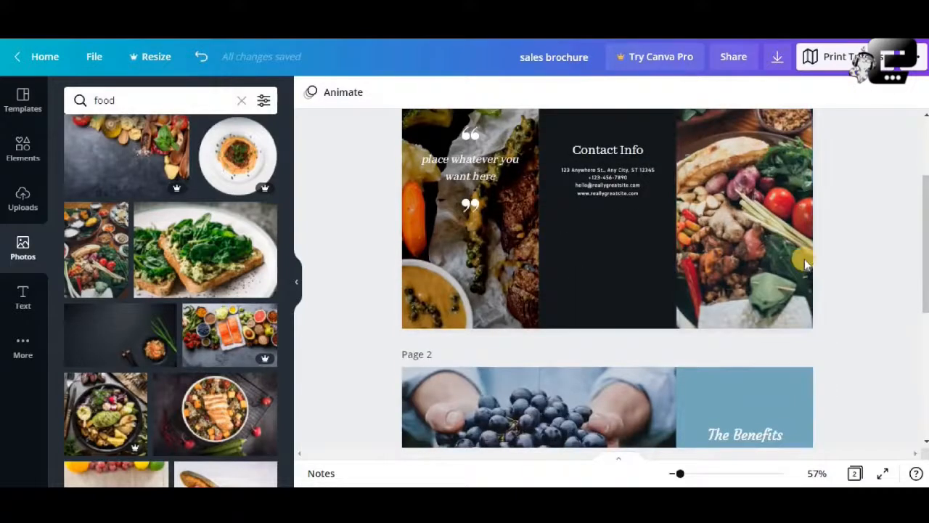
scroll(759, 261, "up", 2)
- Lower the front cover dishes photo's brightness to -44 and send the photo to the back behind the title box
left_click(748, 238)
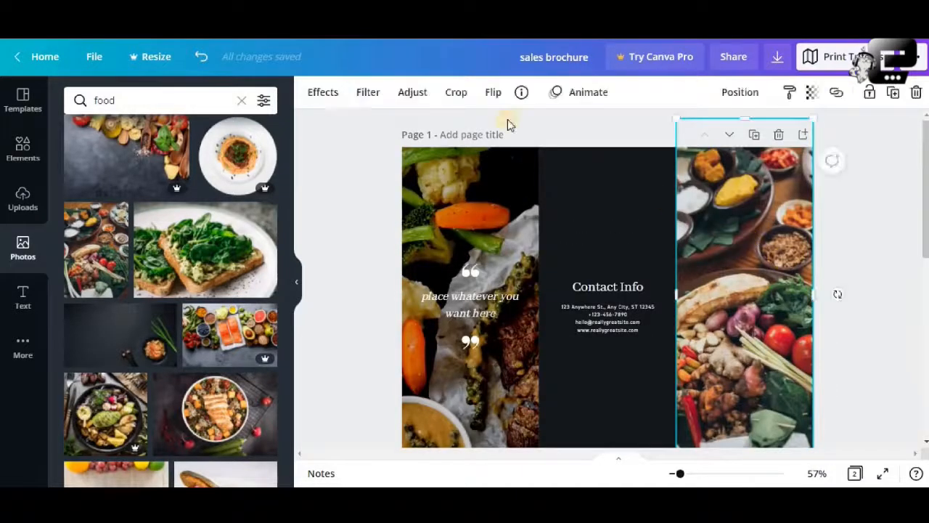
left_click(412, 98)
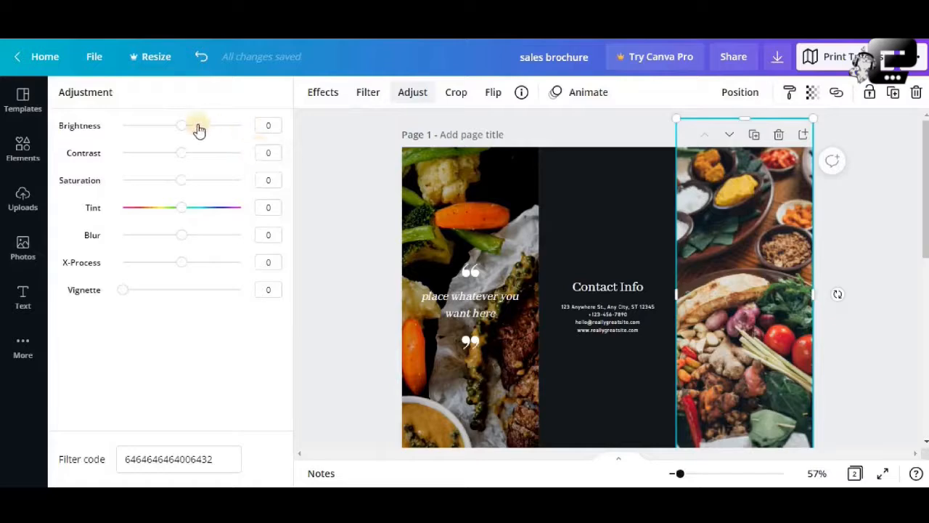
left_click_drag(185, 128, 158, 133)
right_click(746, 205)
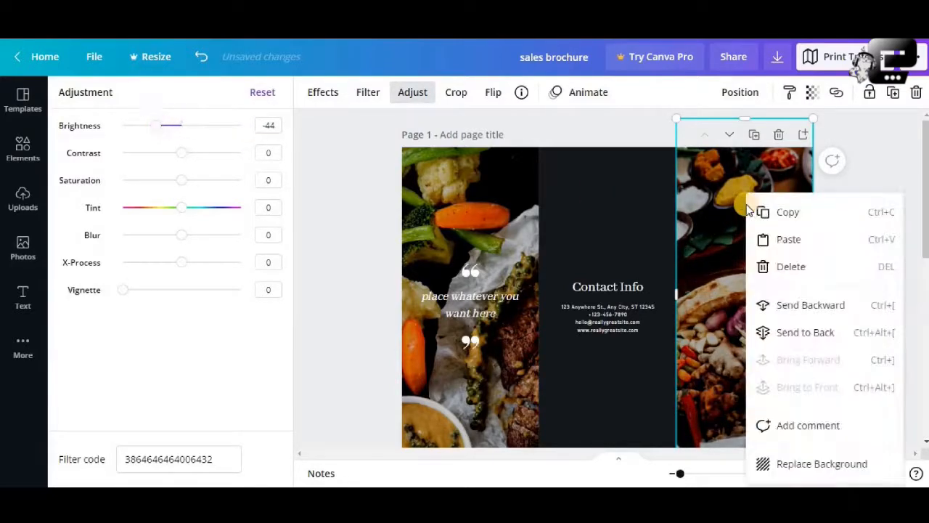
left_click(806, 332)
left_click(853, 304)
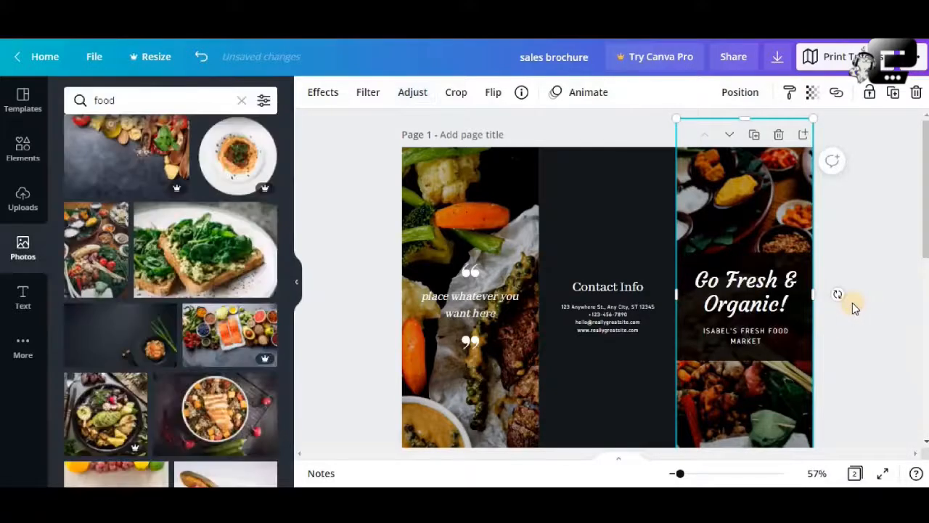
- Review the finished outside panels on page 1 and the inside panels on page 2
scroll(852, 303, "down", 2)
scroll(852, 302, "up", 1)
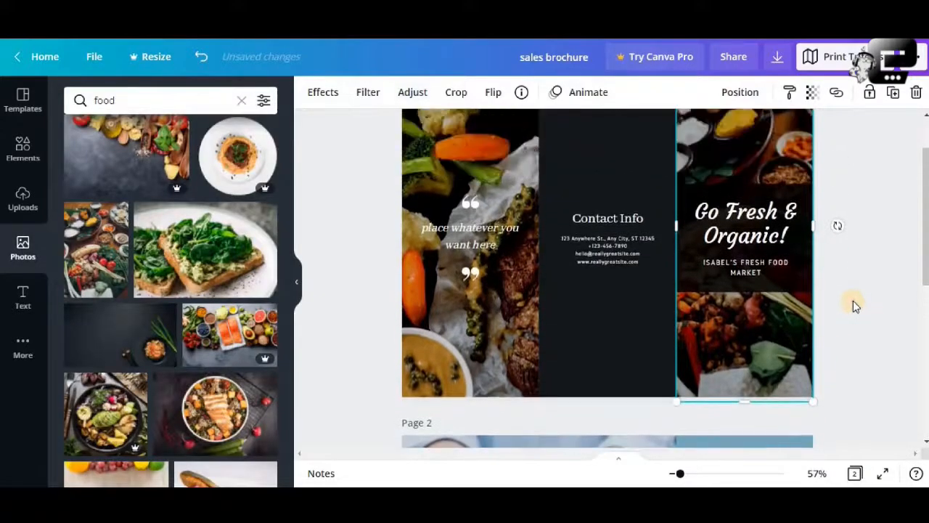
left_click(853, 301)
scroll(850, 304, "down", 4)
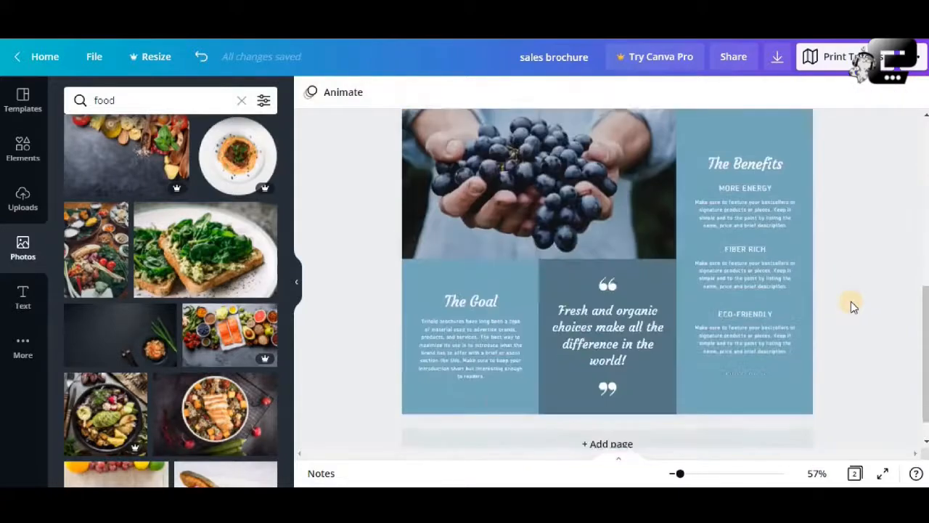
scroll(851, 303, "up", 2)
scroll(850, 302, "down", 2)
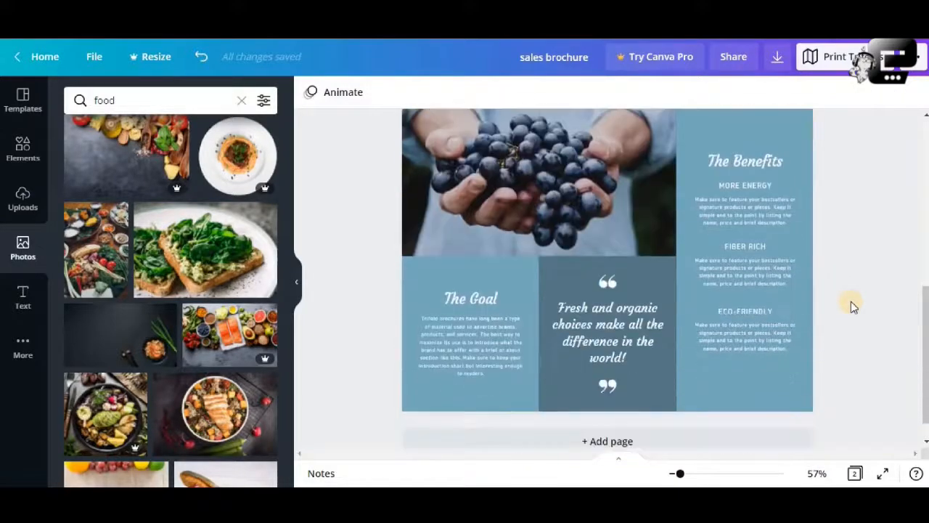
scroll(850, 301, "up", 6)
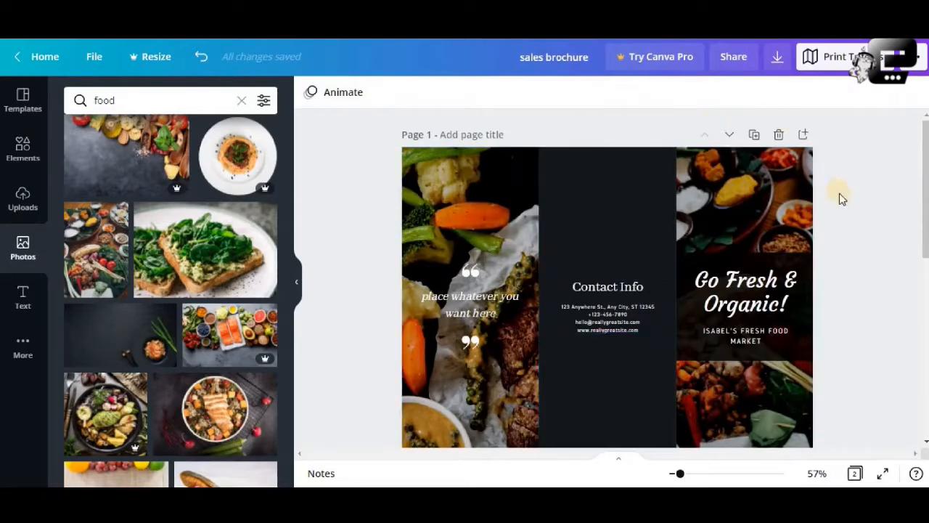
scroll(839, 195, "down", 4)
scroll(701, 222, "down", 1)
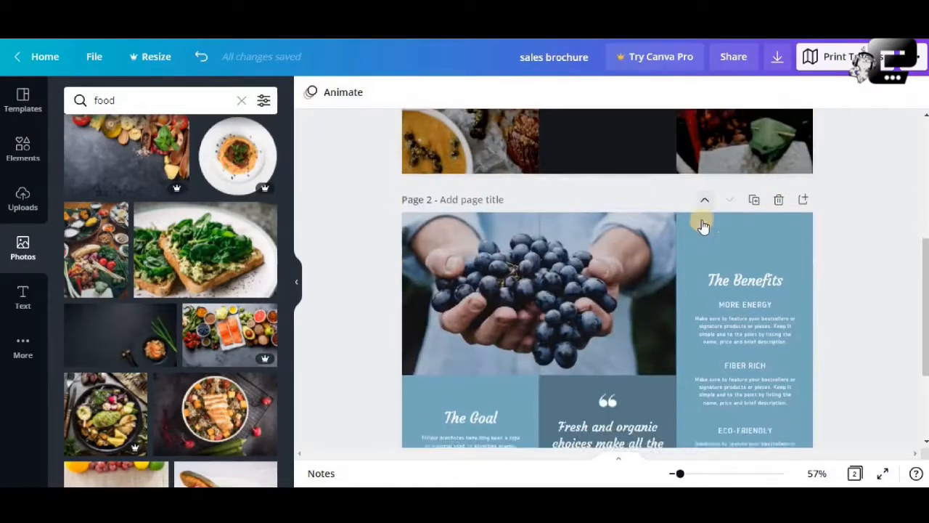
scroll(703, 225, "up", 2)
scroll(701, 217, "down", 3)
- Delete the grapes photo from page 2 and test undo and redo on the deletion
left_click(598, 242)
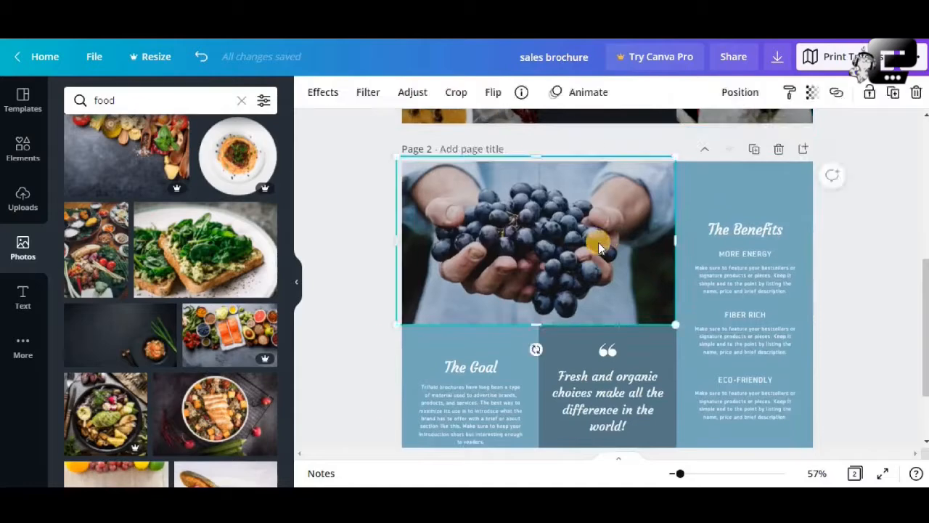
left_click(917, 96)
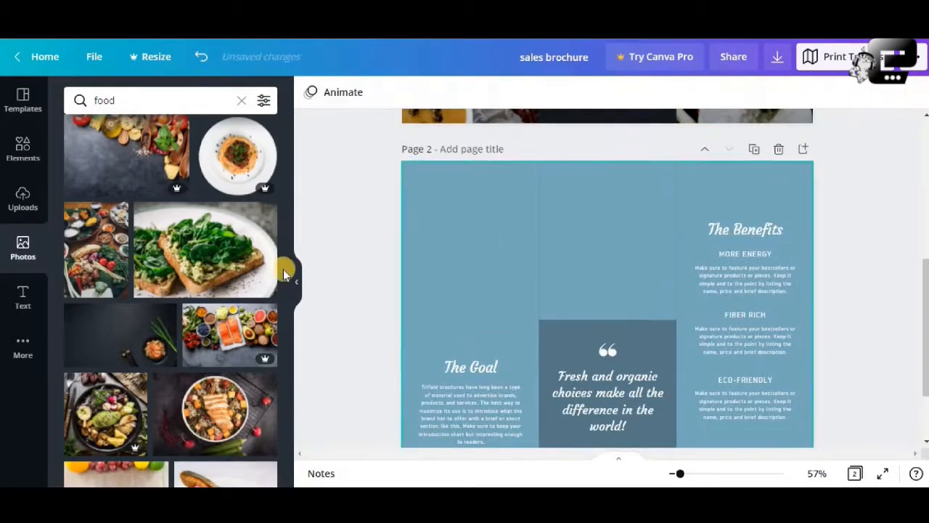
left_click(195, 58)
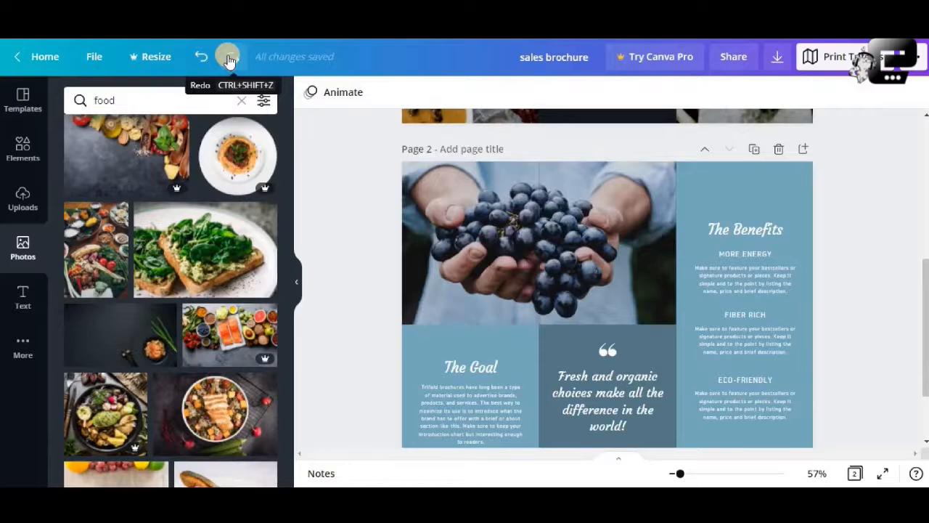
left_click(228, 56)
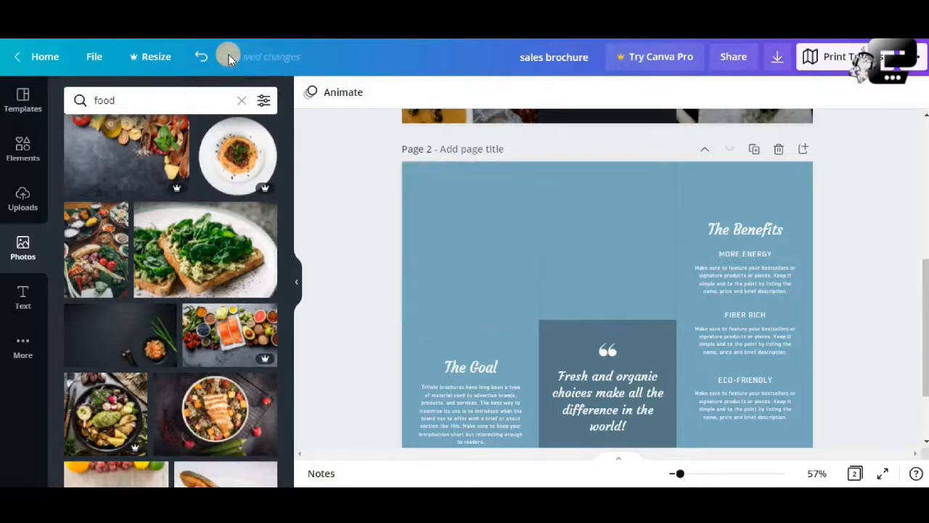
left_click(202, 57)
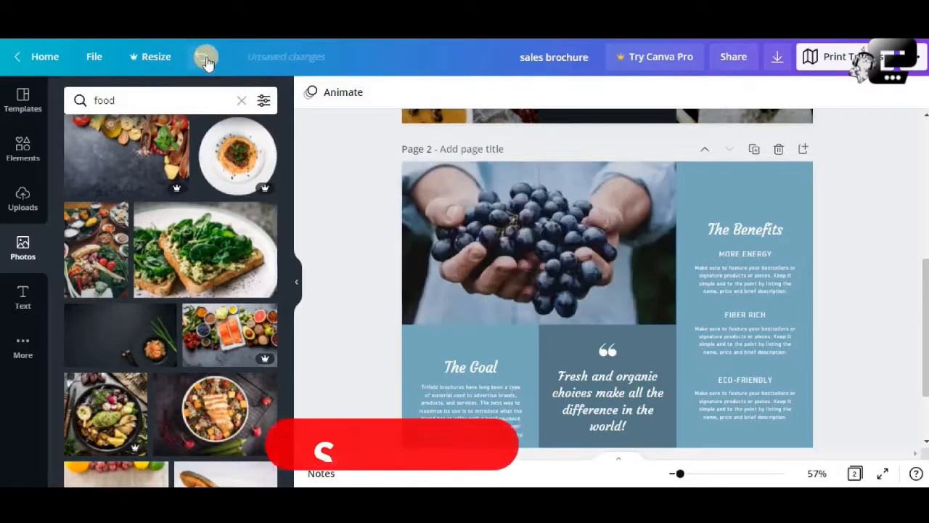
- Add the free spinach and avocado toast photo from the food results to page 2 and align its upper edge with the page
left_click(433, 198)
left_click(312, 254)
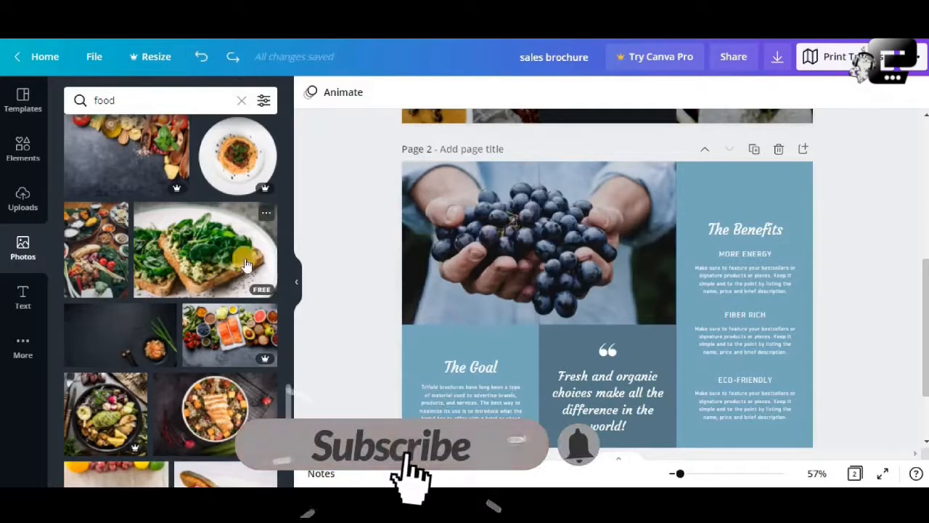
left_click(201, 273)
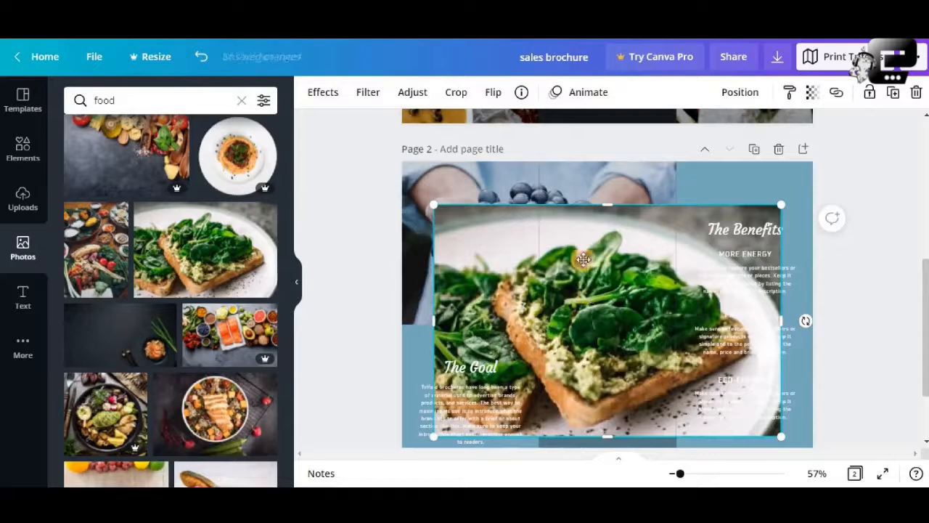
left_click_drag(587, 291, 578, 247)
- Darken the toast photo by lowering its brightness and move it so its lower edge meets The Goal panel
left_click(413, 91)
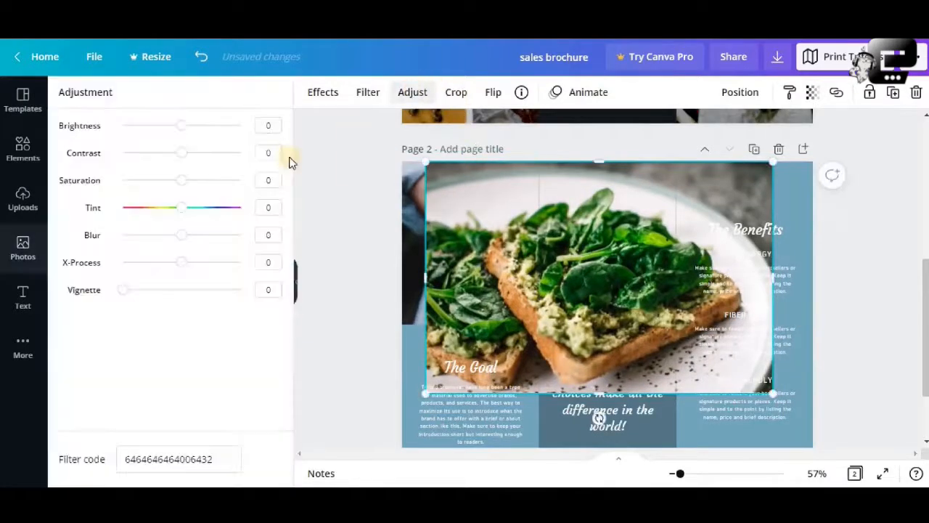
left_click_drag(180, 129, 158, 132)
left_click_drag(571, 256, 519, 188)
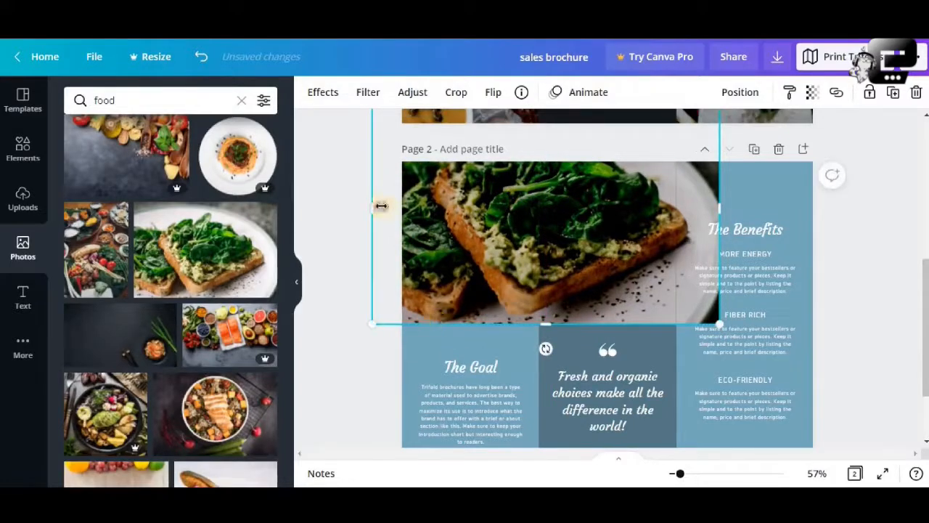
- Crop both sides of the toast photo so it ends at the border of The Benefits panel
left_click_drag(384, 206, 393, 208)
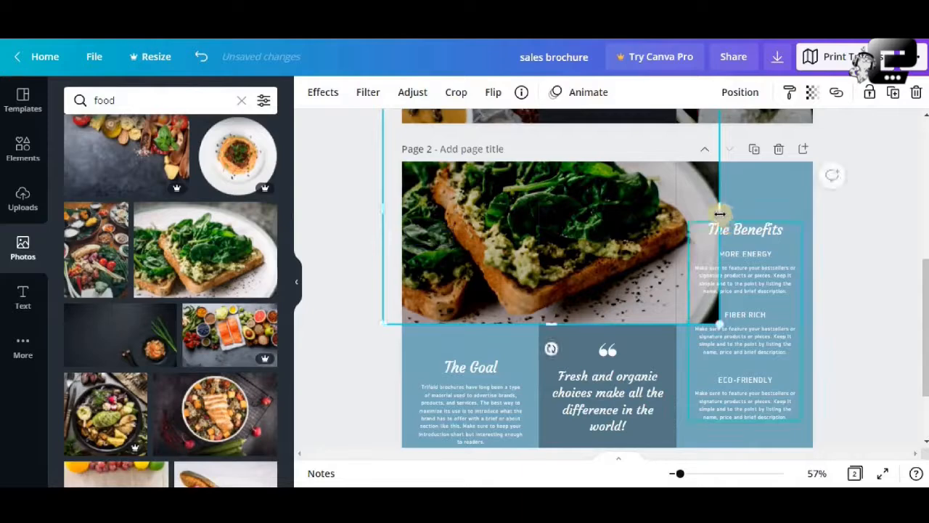
left_click_drag(690, 219, 673, 222)
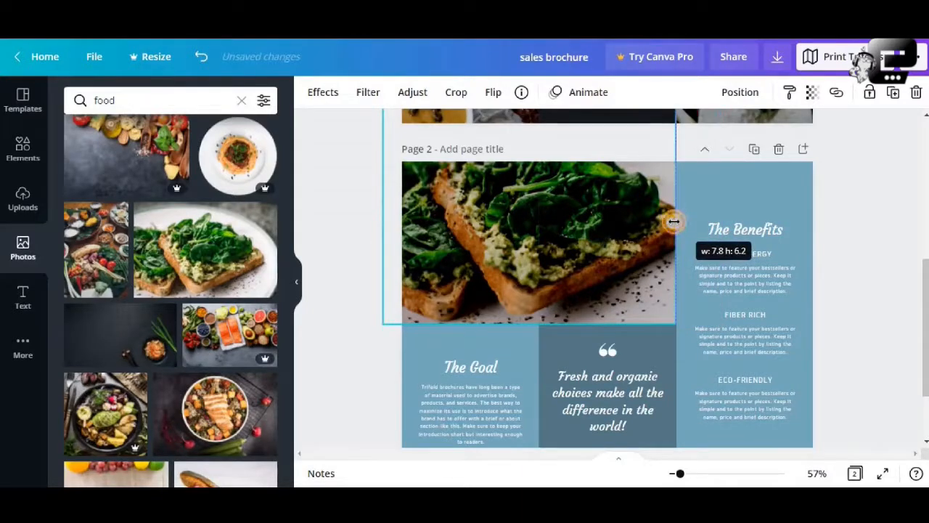
left_click(854, 277)
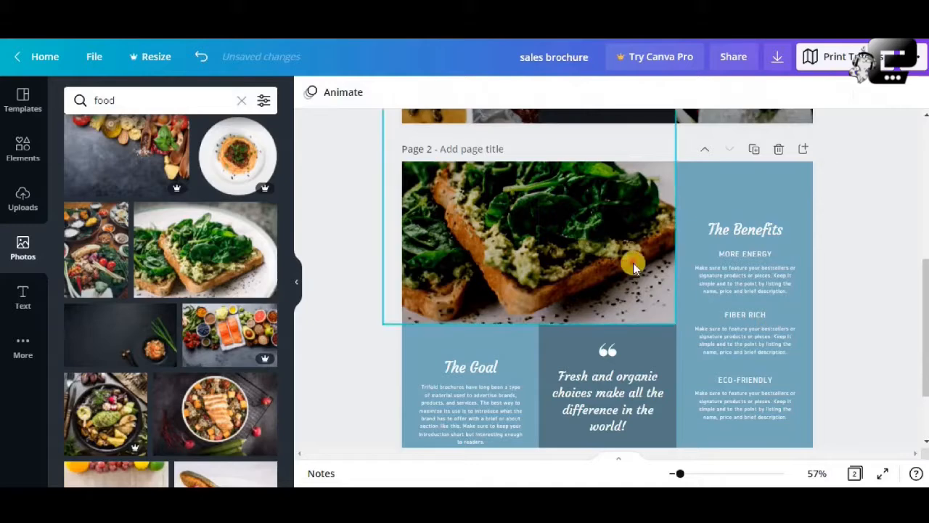
left_click(660, 243)
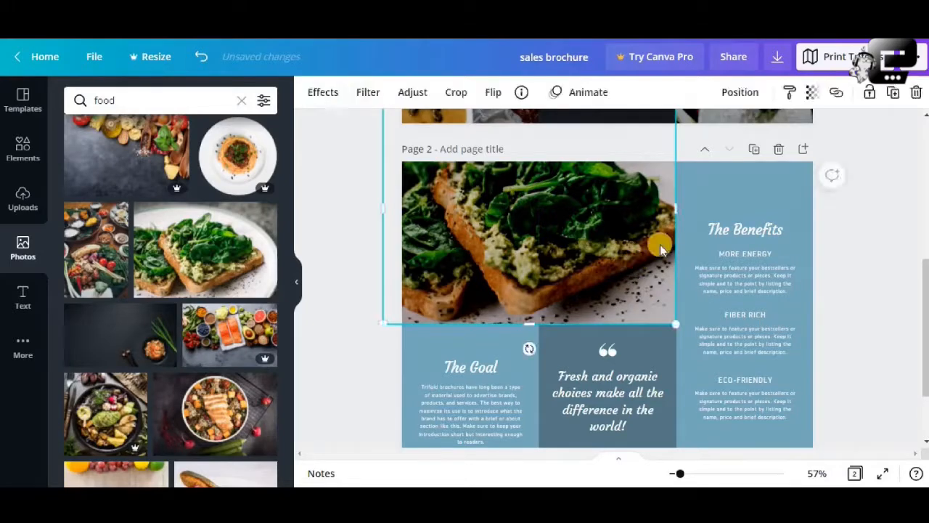
left_click(678, 213)
left_click(859, 248)
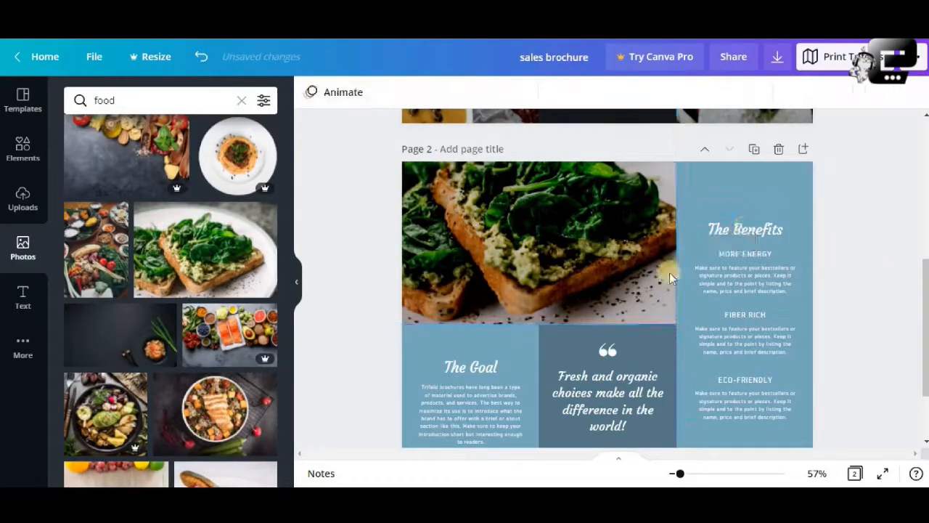
- Send the toast photo to the back of page 2 and delete the grapes photo covering it
left_click(629, 255)
right_click(628, 256)
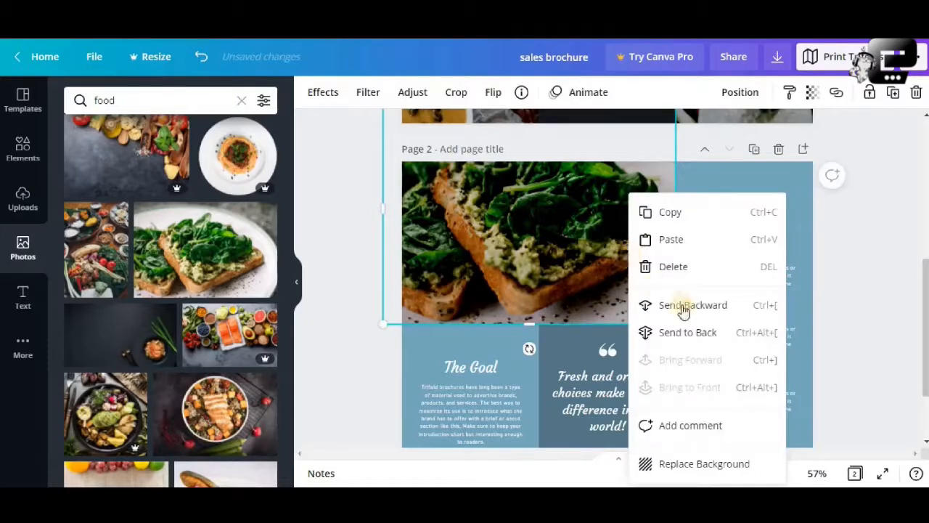
left_click(689, 332)
left_click(587, 254)
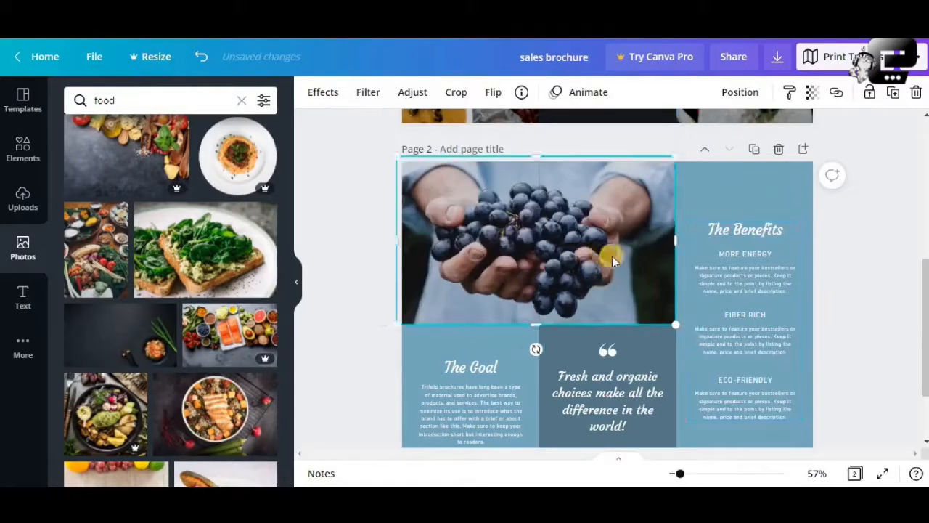
left_click(915, 95)
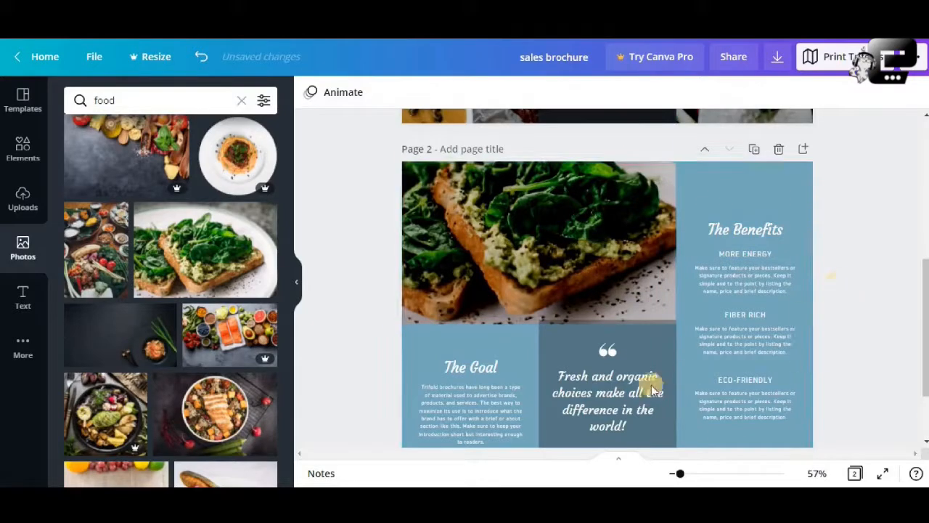
- Extend the dark box behind page 2's quote upward to the top edge of the page, over the toast photo
left_click(638, 330)
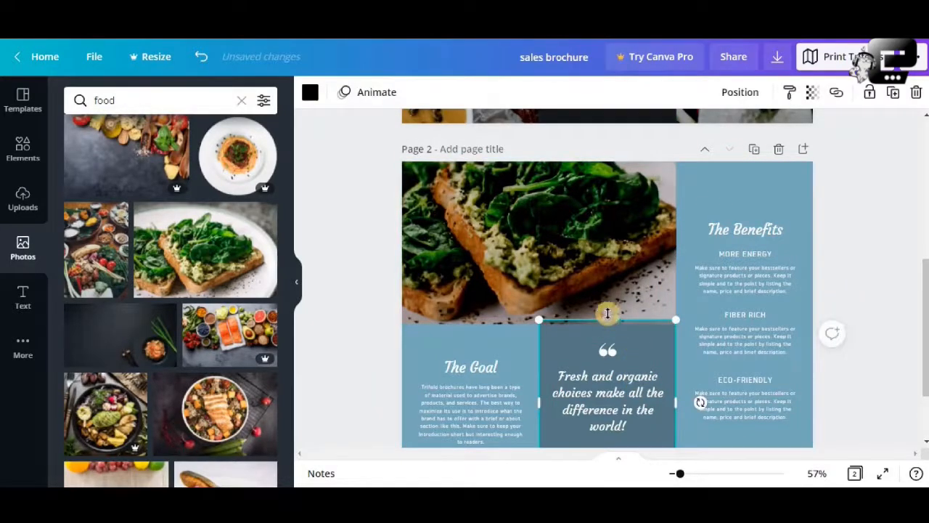
left_click_drag(608, 313, 615, 158)
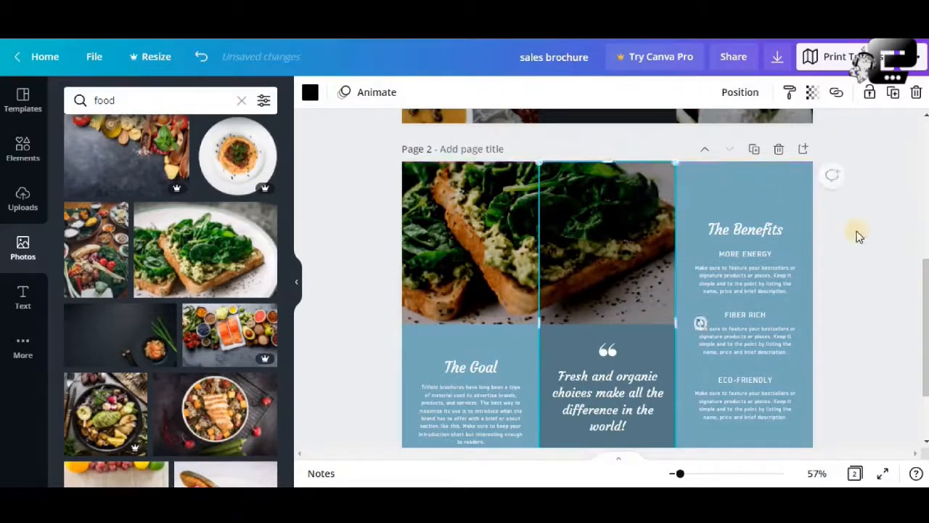
left_click(859, 235)
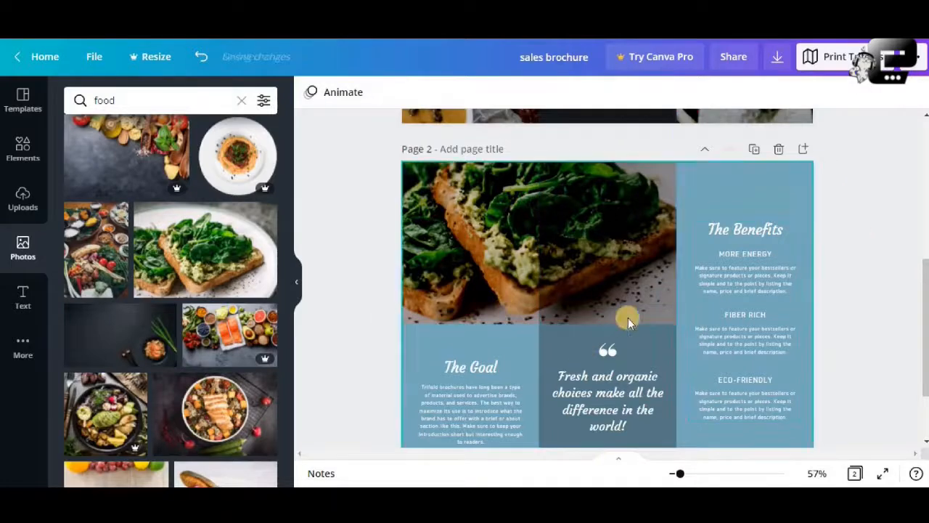
- Move The Goal heading and its paragraph slightly higher within their panel on page 2
left_click(479, 397)
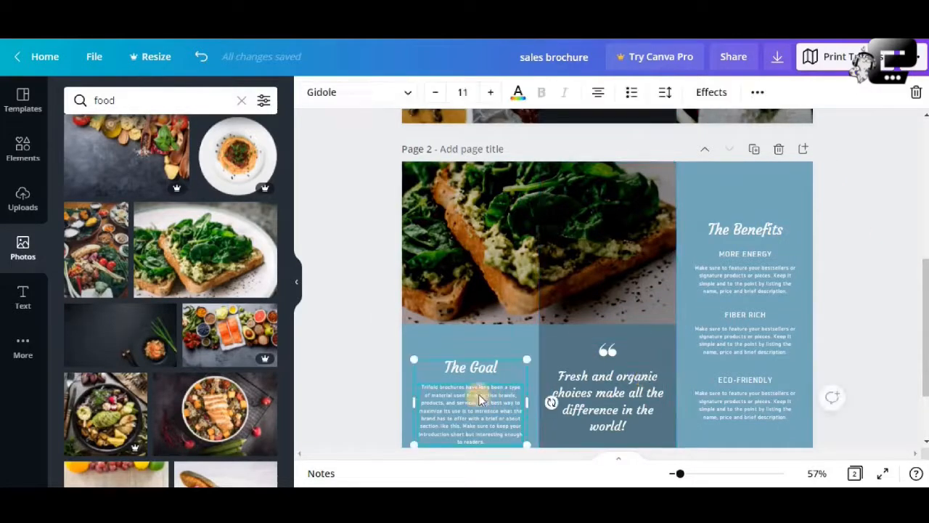
left_click(476, 366)
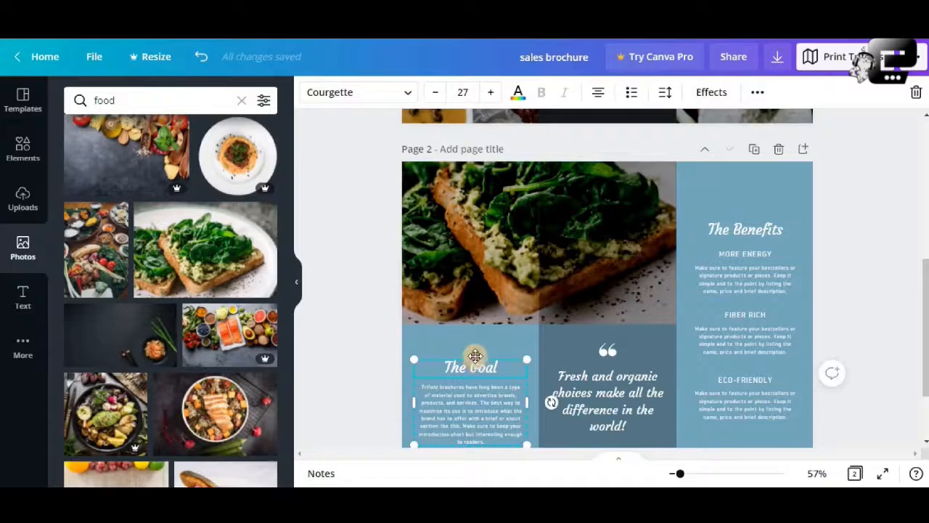
left_click_drag(475, 355, 480, 349)
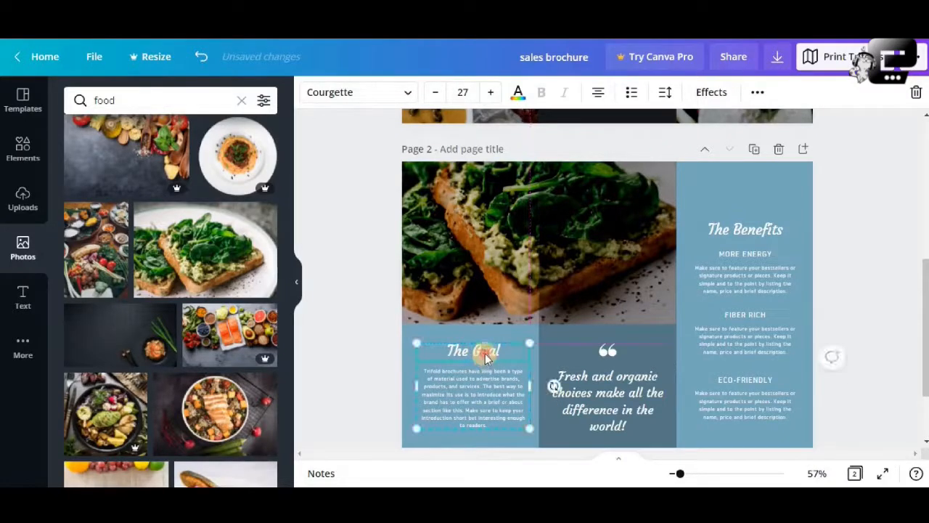
- Move the quote and its quotation marks higher within the dark middle panel of page 2
double_click(485, 351)
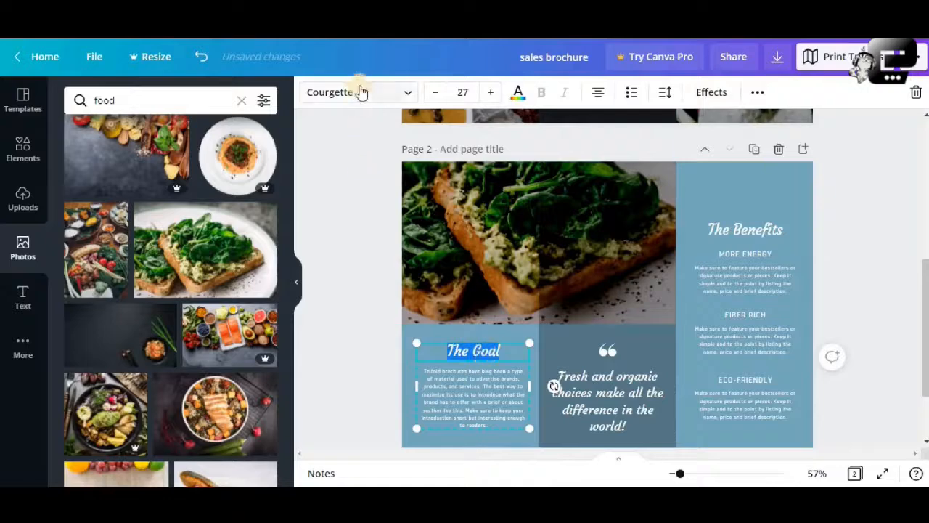
left_click(621, 368)
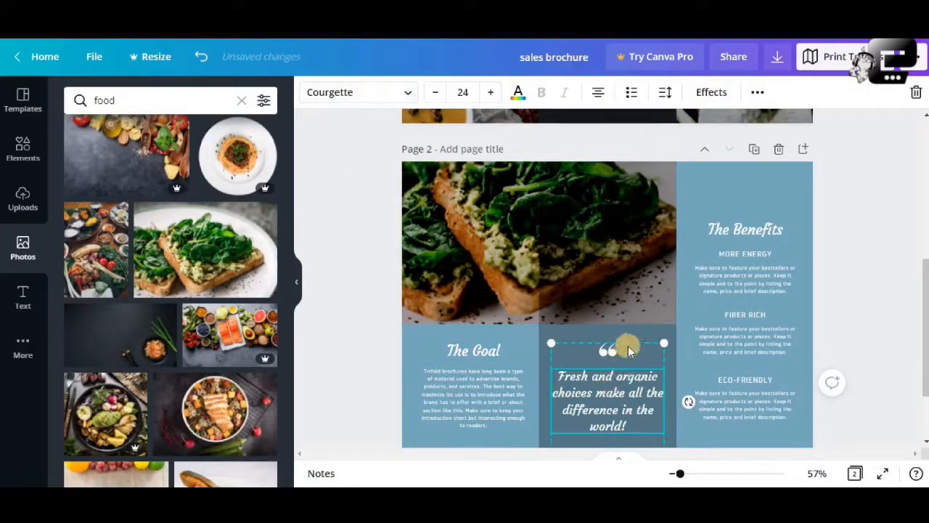
- Move The Benefits heading and its three text sections higher within their panel on page 2
left_click(752, 227)
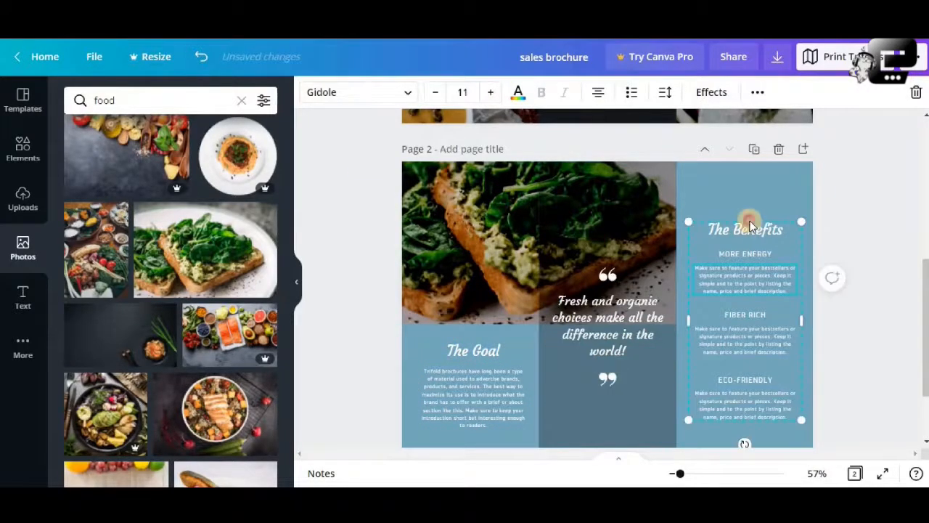
left_click(751, 227)
left_click_drag(746, 249, 746, 222)
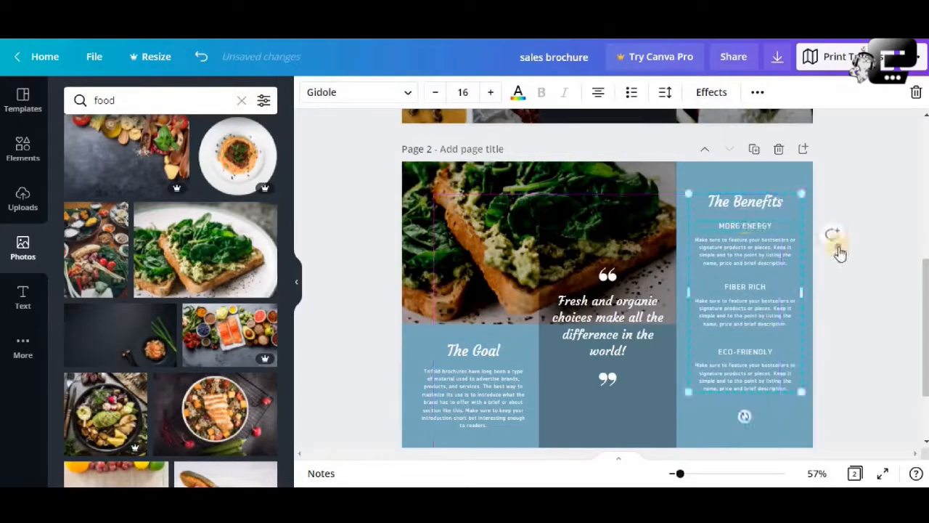
left_click(832, 235)
left_click(845, 177)
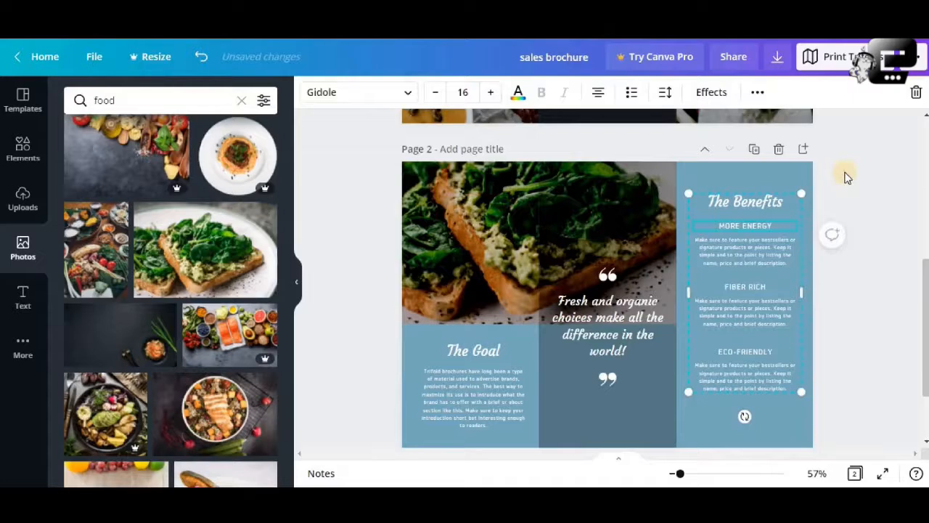
- Examine page 2's text blocks, overlay box and toast photo, and compare the page with page 1
left_click(771, 235)
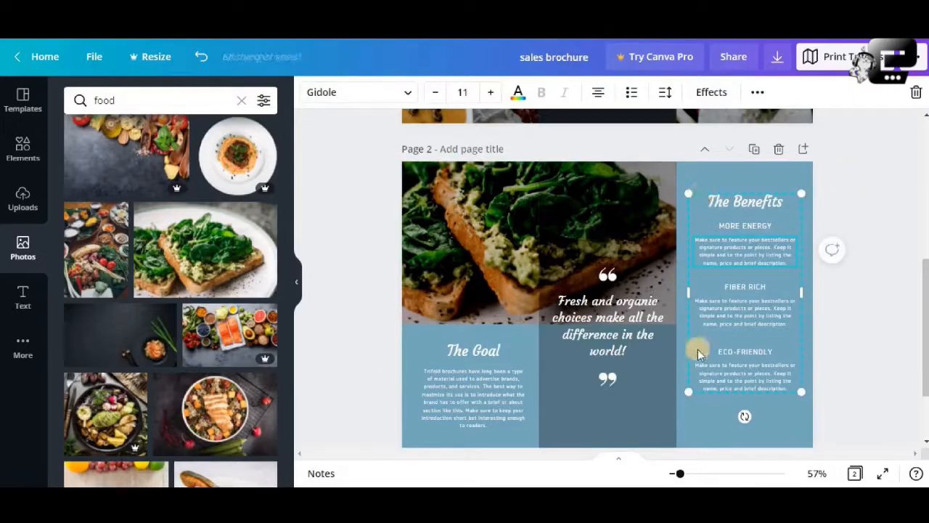
left_click(746, 298)
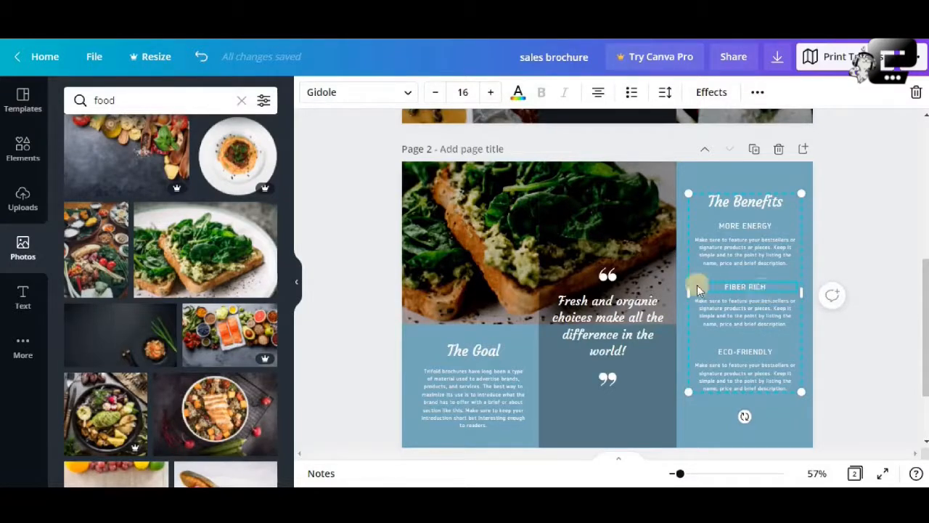
left_click(721, 251)
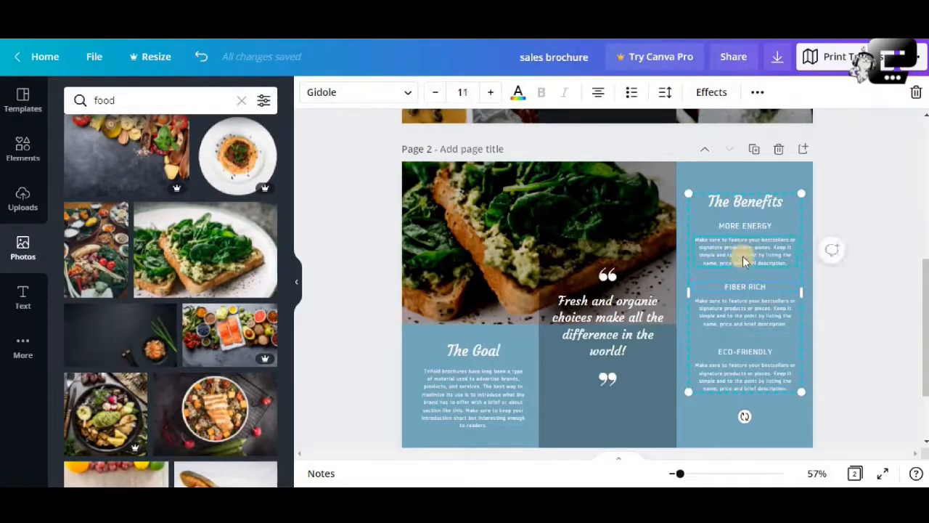
left_click(623, 248)
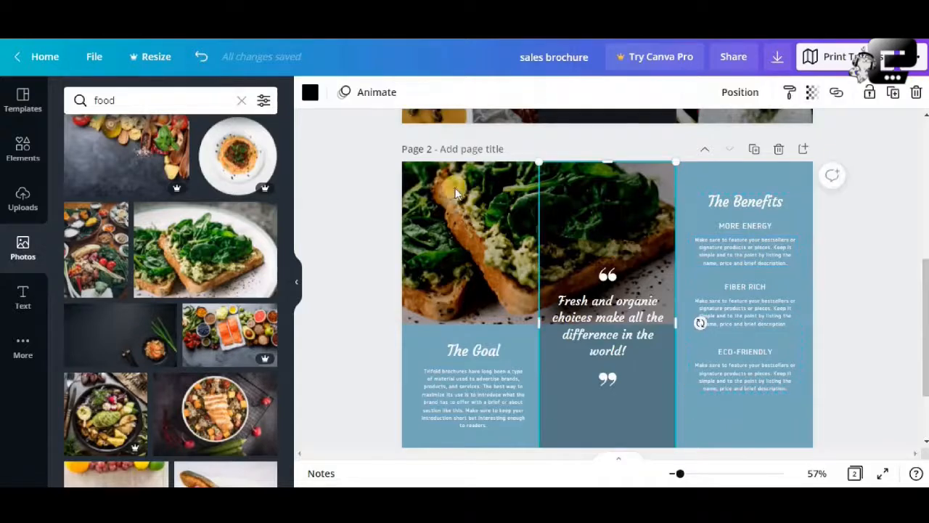
left_click(453, 207)
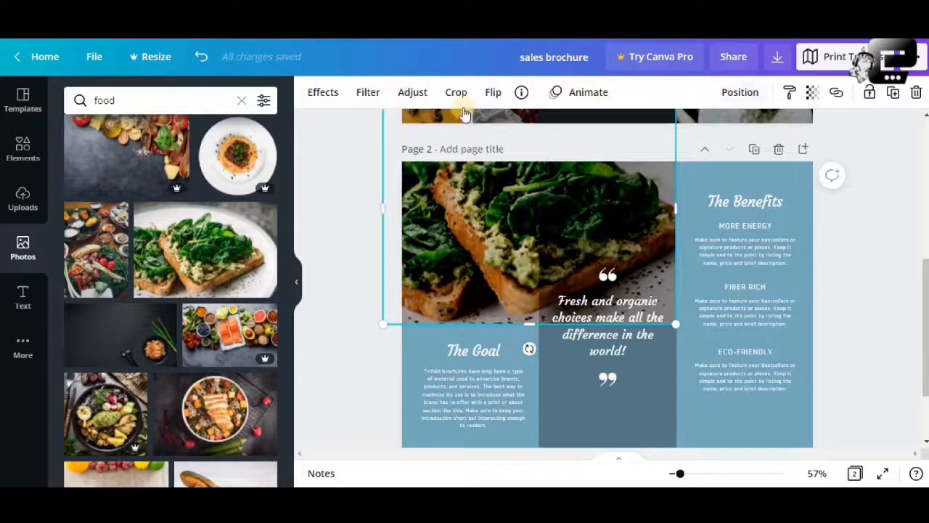
left_click(498, 349)
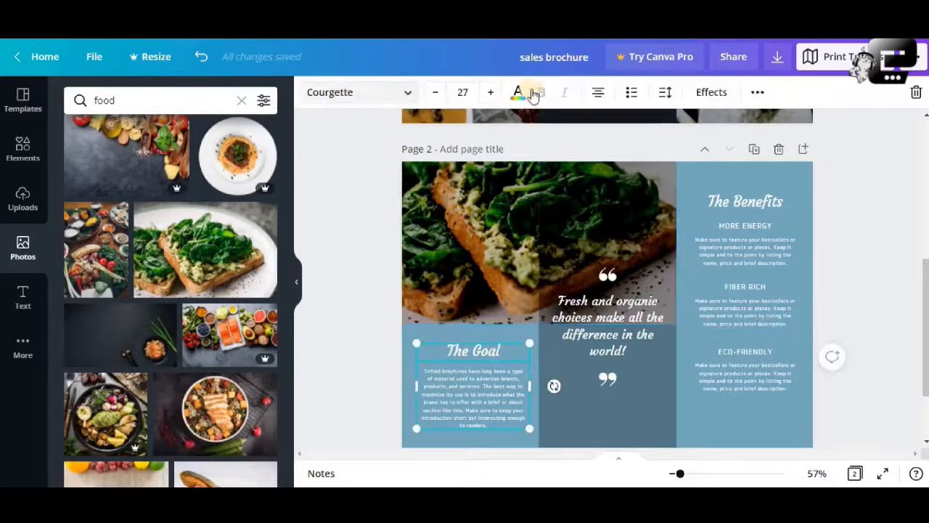
left_click(610, 373)
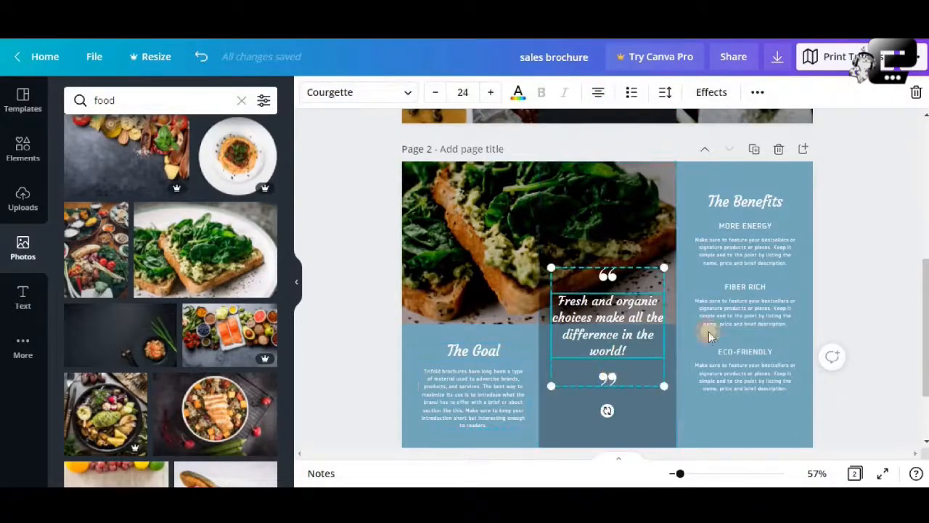
left_click(741, 323)
left_click(839, 335)
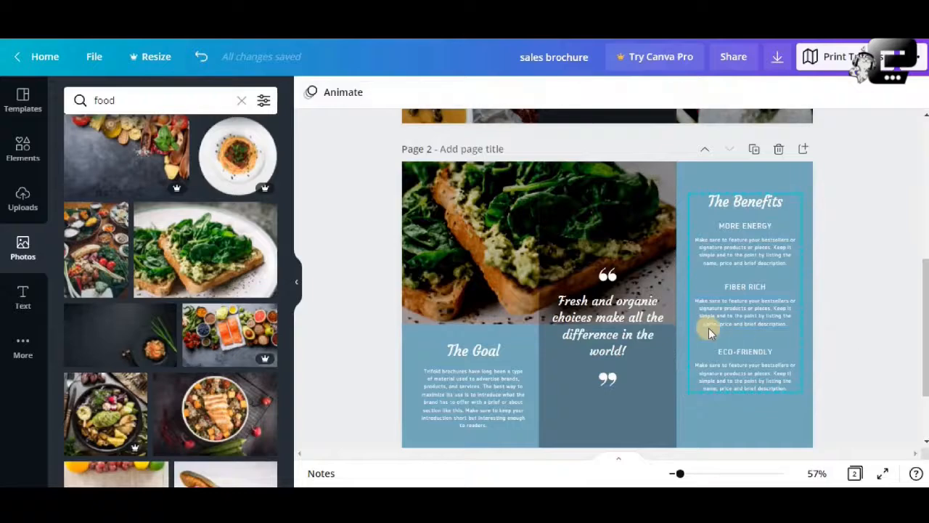
scroll(709, 328, "up", 5)
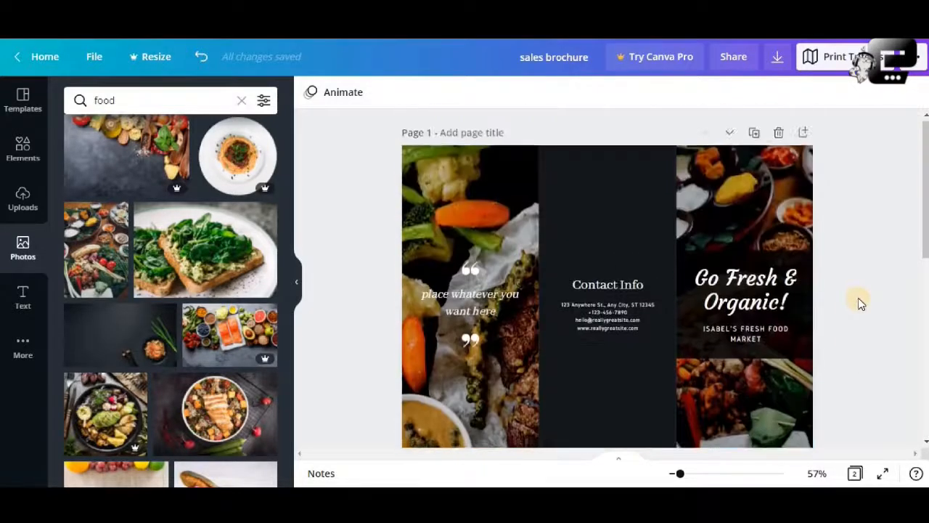
scroll(858, 304, "down", 5)
- Change page 2's background from blue to the near-black document colour used on page 1
left_click(809, 289)
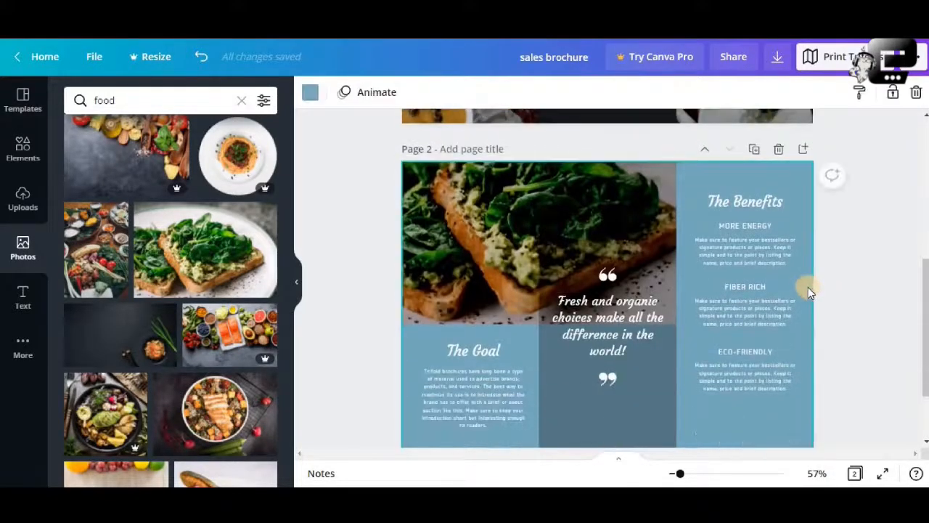
scroll(807, 287, "up", 4)
scroll(365, 164, "down", 3)
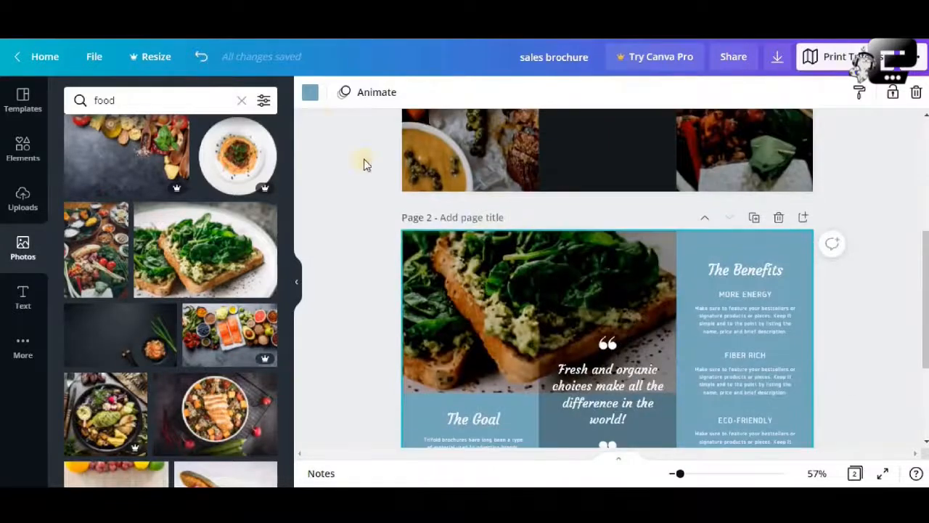
left_click(309, 92)
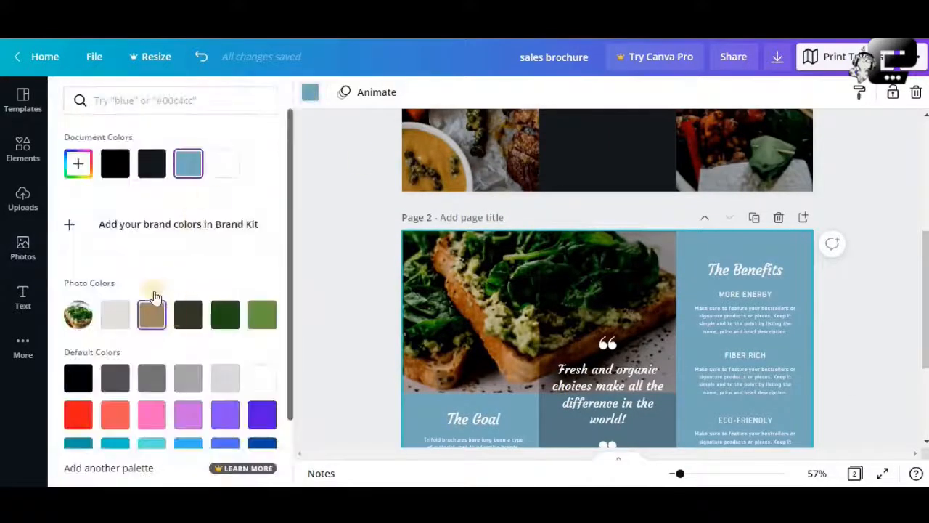
left_click(150, 166)
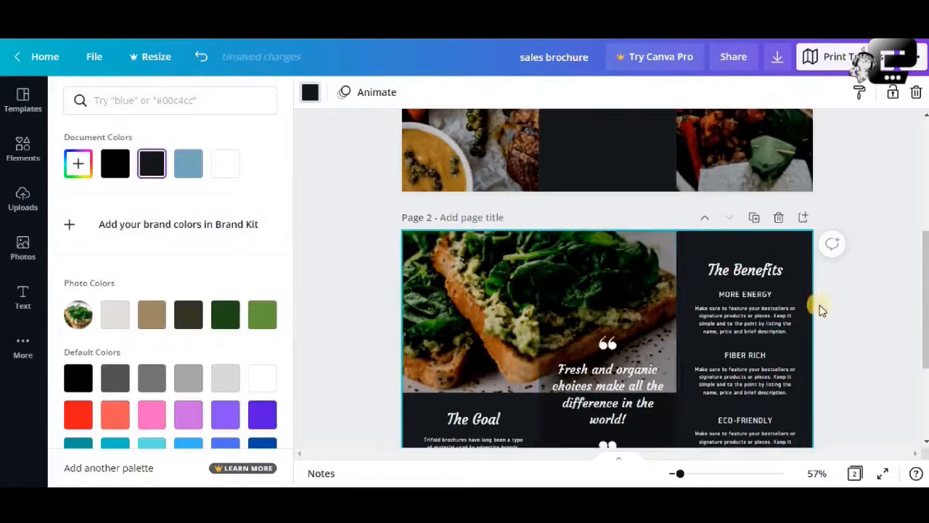
- Recolour the transparent box behind page 2's quote with the tan brown from the toast photo's colours
left_click(150, 320)
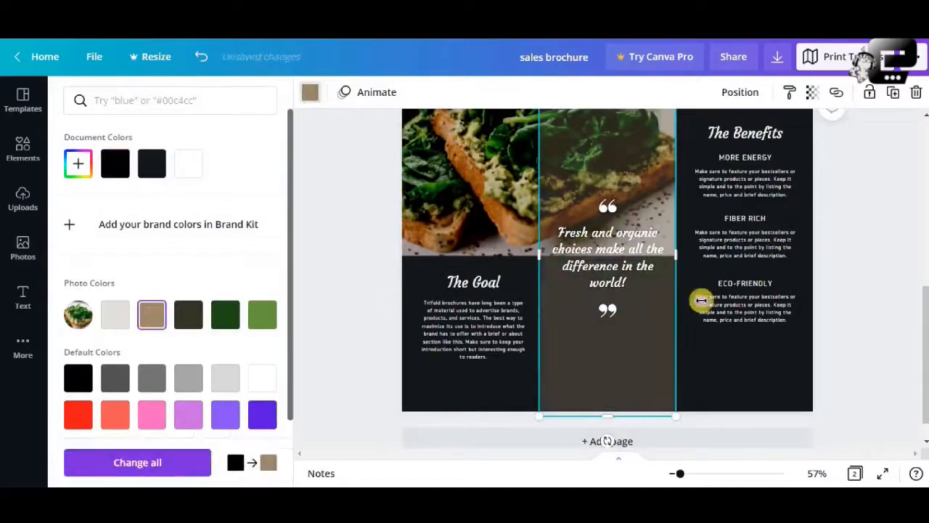
left_click(835, 289)
- Review the design of both brochure pages, as a small overview and close up
scroll(843, 277, "down", 1)
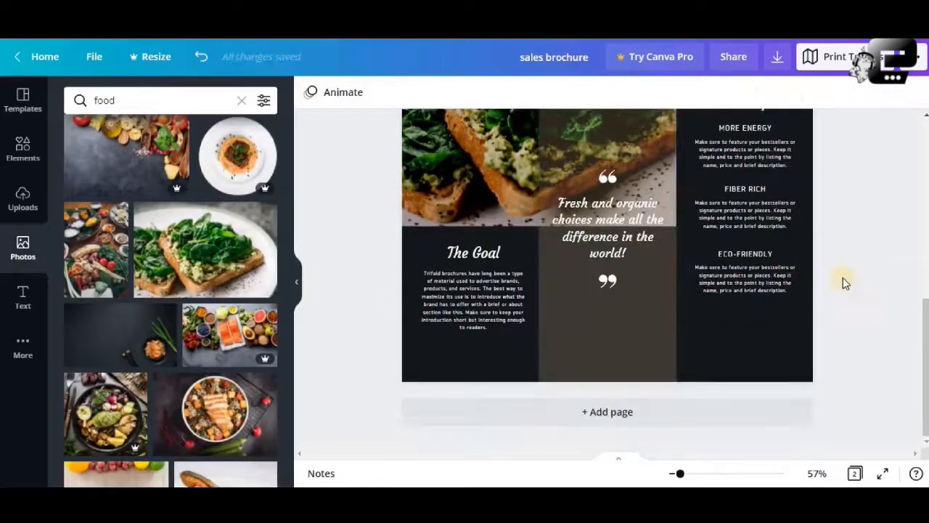
scroll(843, 277, "up", 4)
scroll(842, 278, "up", 3)
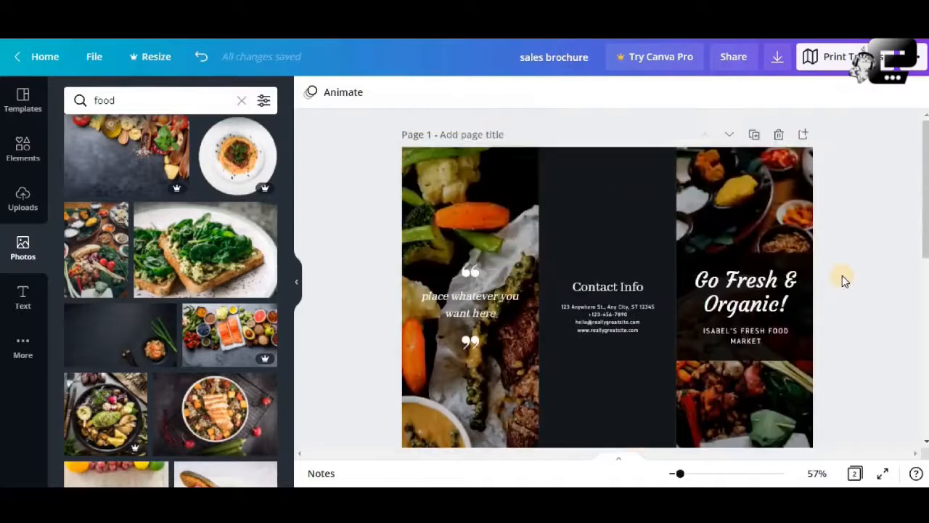
scroll(842, 275, "down", 5)
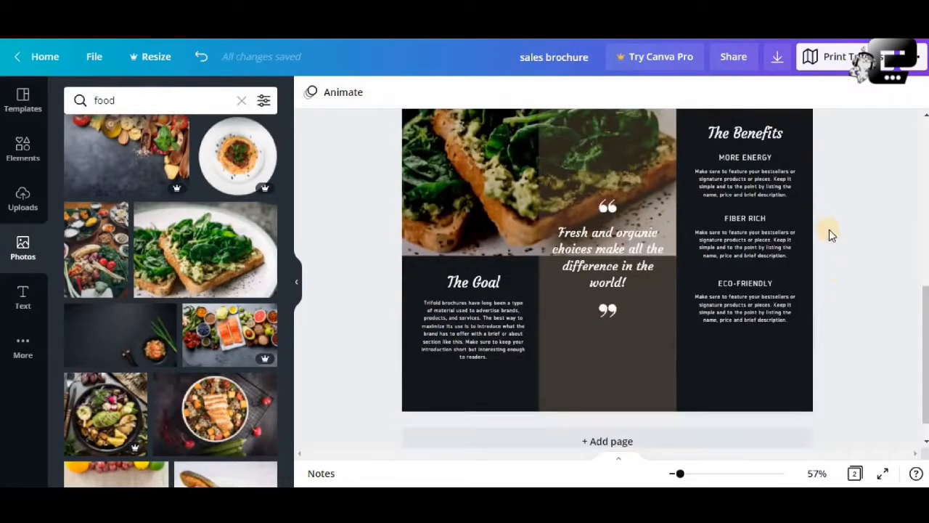
scroll(829, 231, "up", 3)
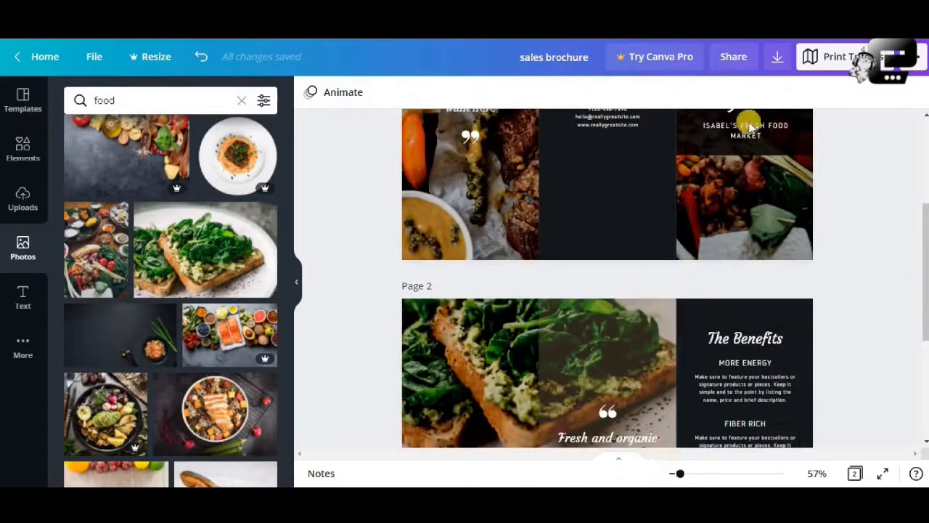
scroll(796, 208, "up", 3)
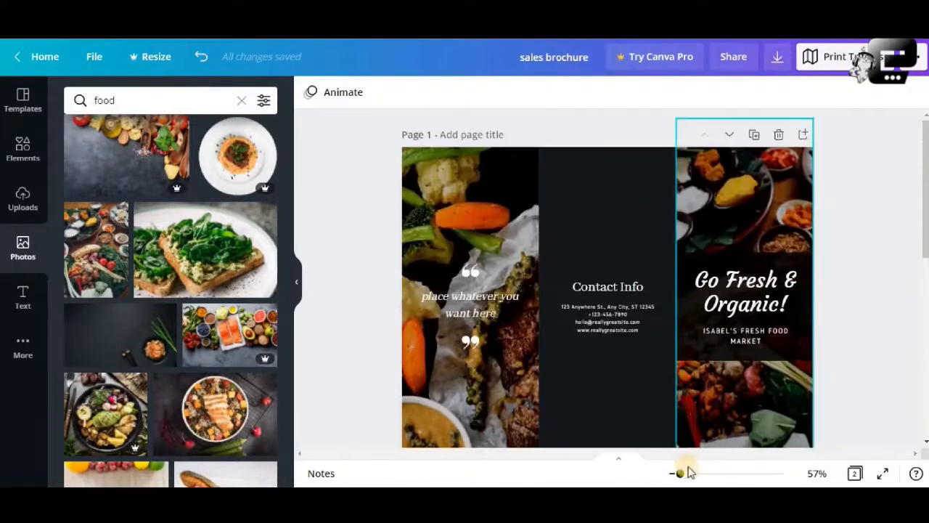
mouse_move(680, 474)
left_mouse_down()
mouse_move(730, 477)
mouse_move(669, 476)
left_mouse_up()
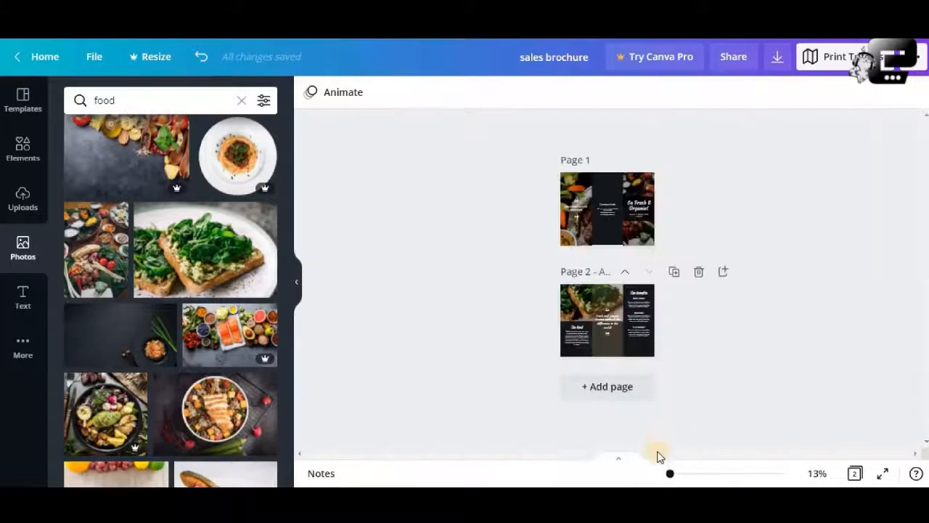
left_click(697, 472)
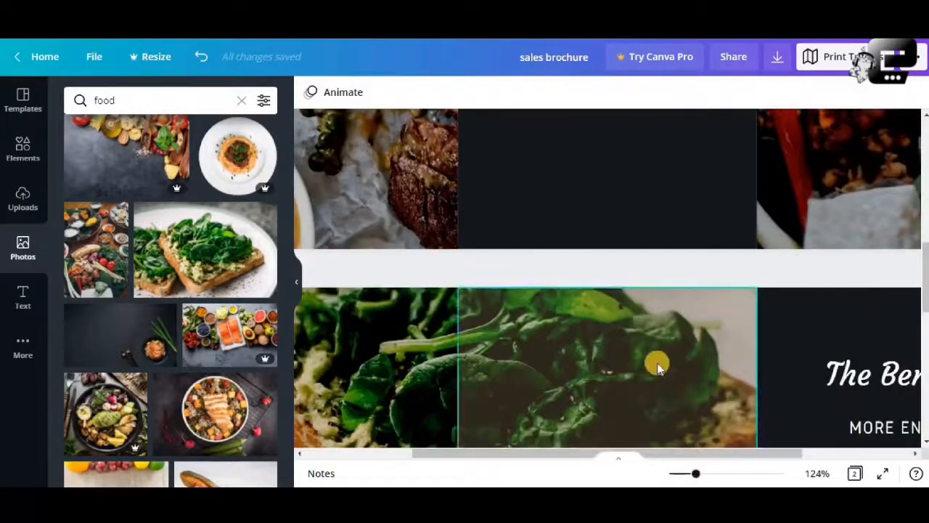
scroll(661, 367, "down", 10)
left_click_drag(694, 472, 680, 472)
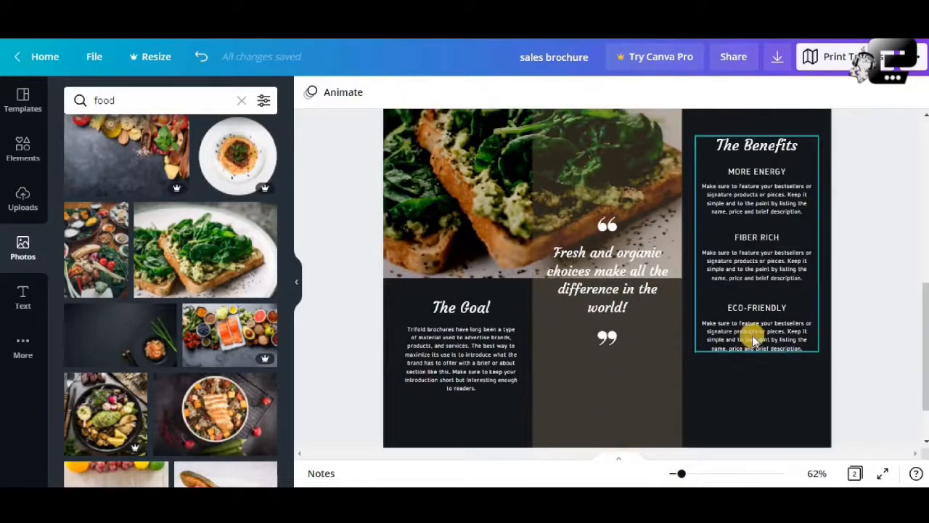
scroll(751, 330, "up", 3)
scroll(758, 327, "up", 4)
- Open the download options for the brochure, try crop marks and bleed for PDF Print, and switch the option off again
left_click(776, 56)
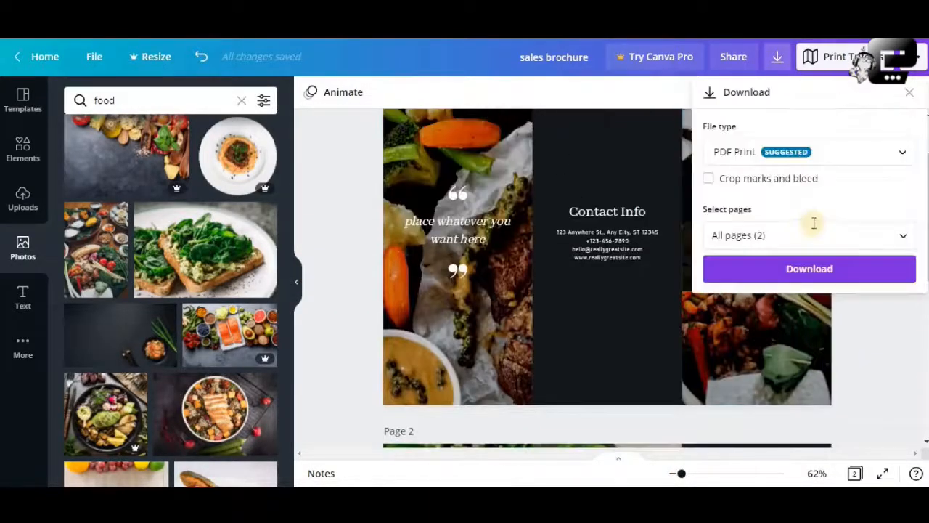
left_click(858, 354)
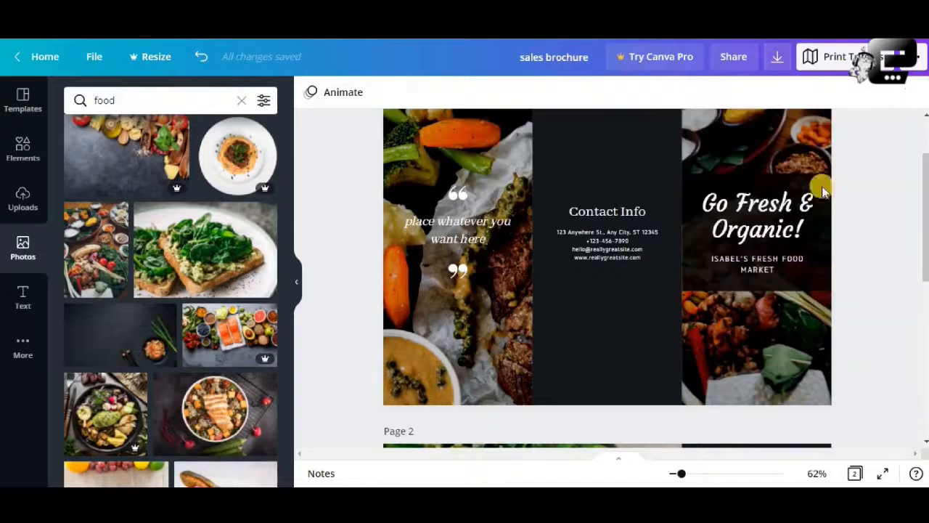
left_click(777, 57)
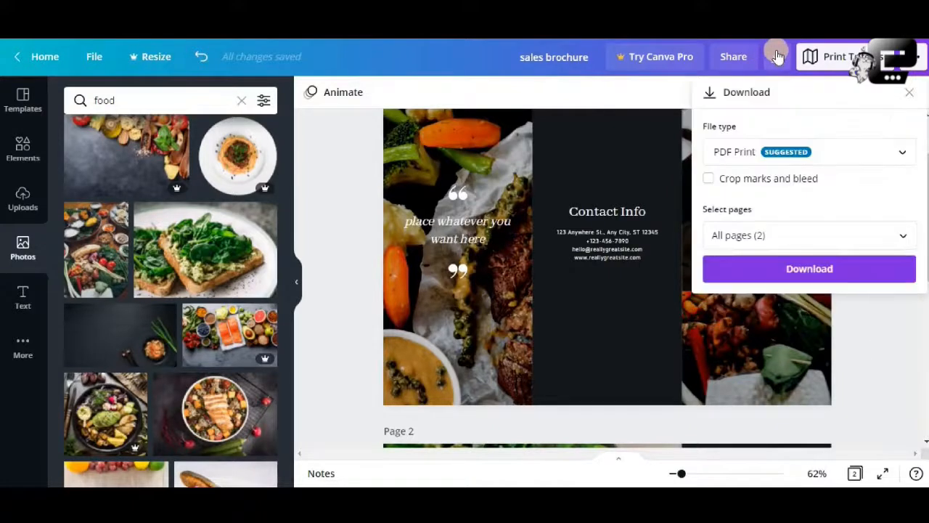
left_click(710, 180)
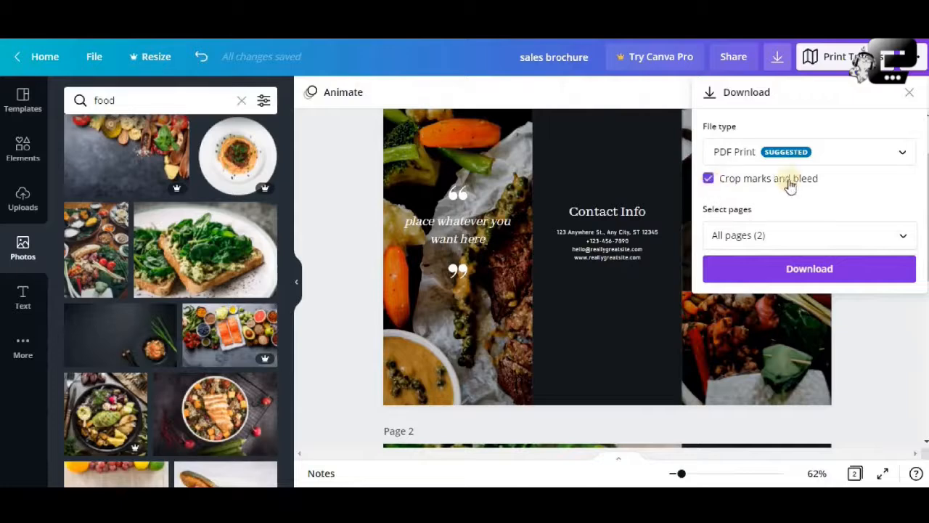
left_click(710, 180)
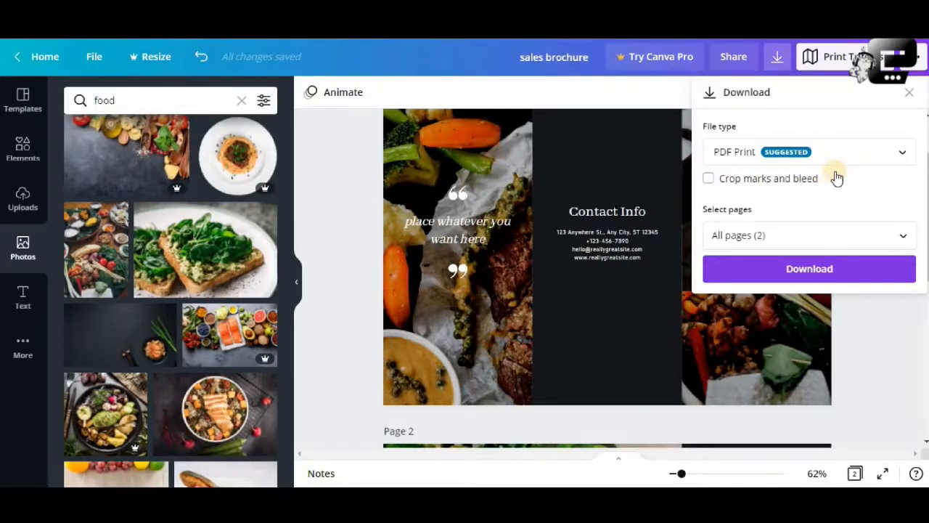
- Try deselecting and reselecting individual pages for the brochure download, restore the selection to all pages, and close the download options
left_click(809, 272)
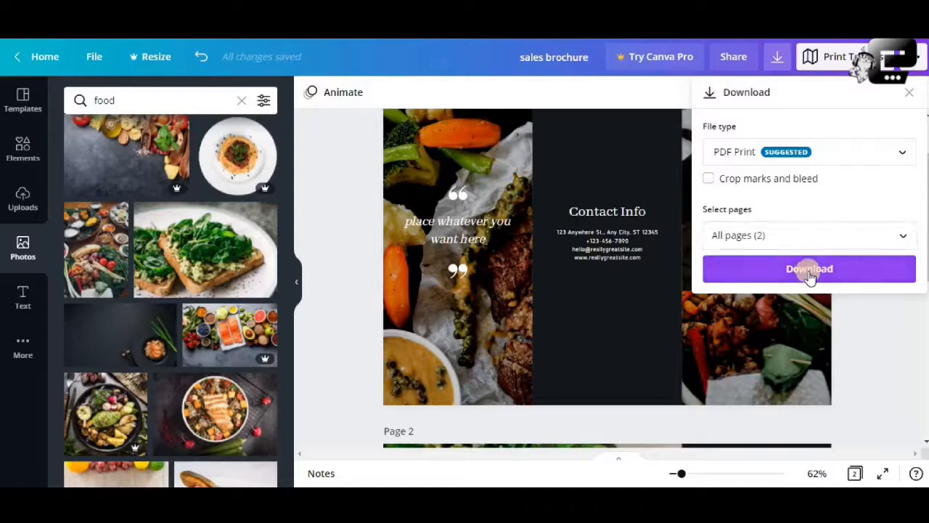
left_click(881, 236)
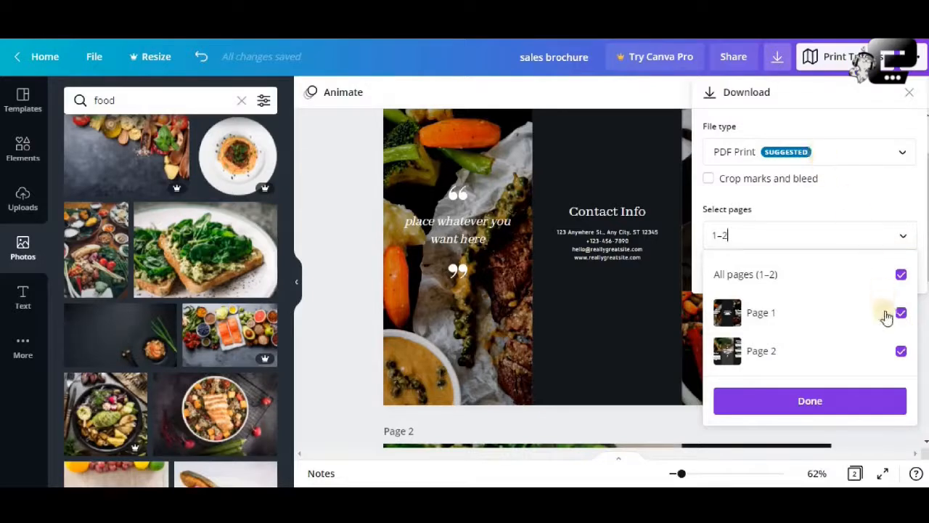
left_click(900, 275)
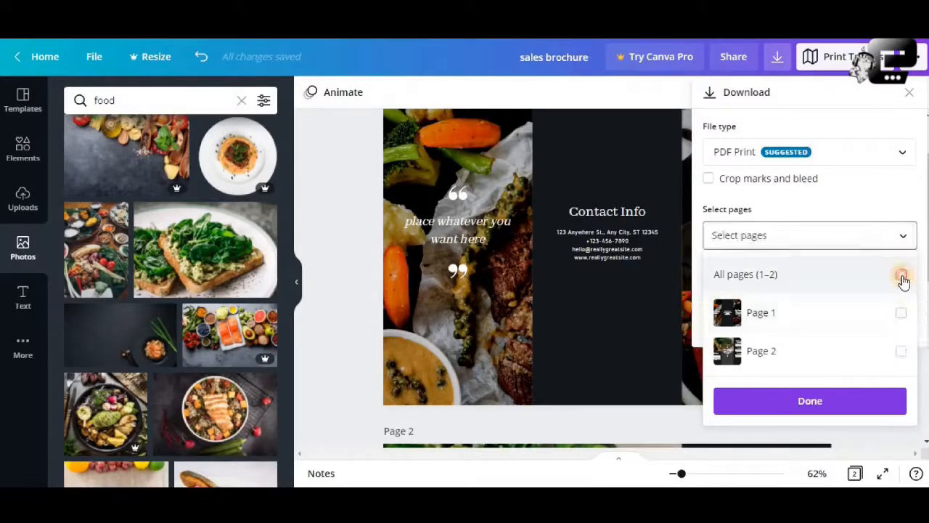
left_click(901, 276)
left_click(901, 314)
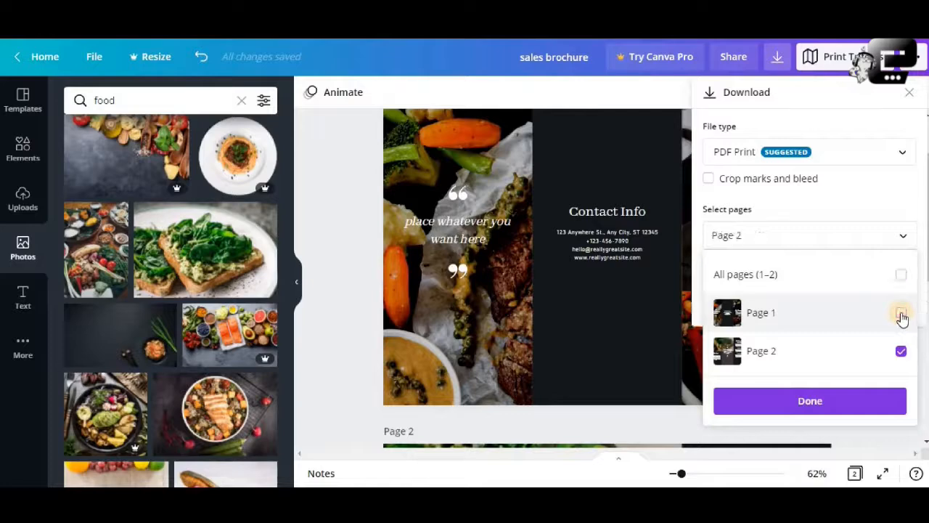
left_click(901, 351)
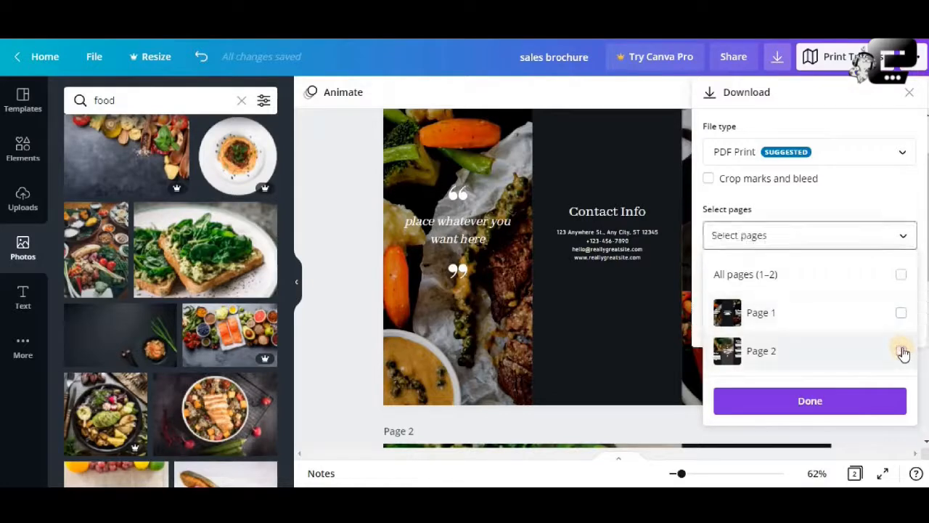
left_click(902, 352)
left_click(901, 313)
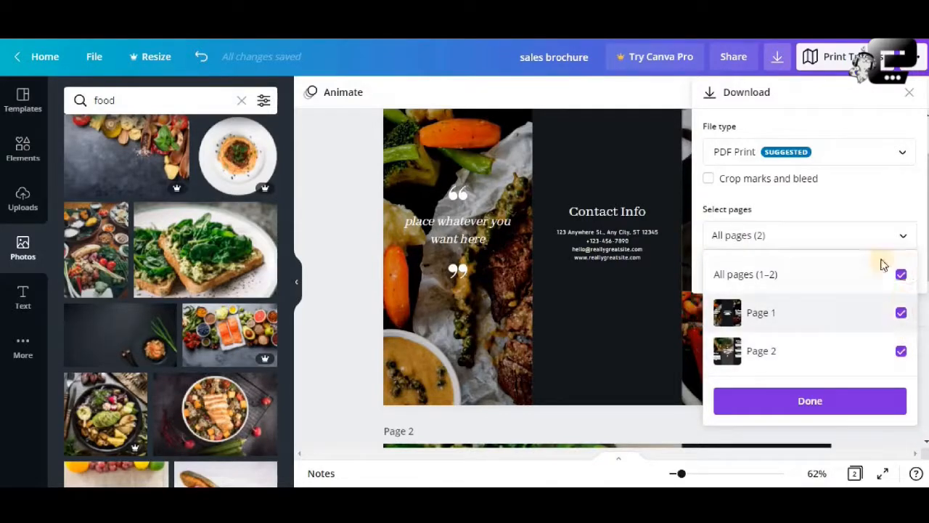
left_click(812, 398)
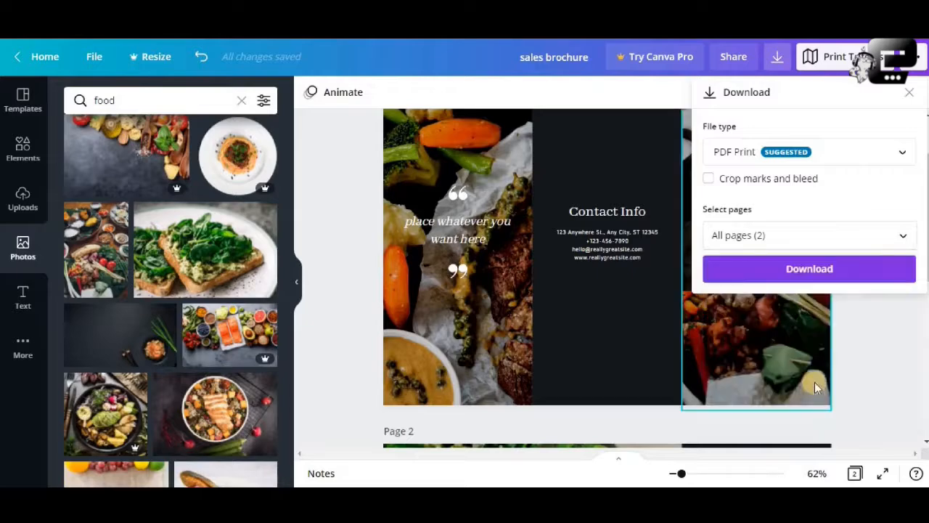
left_click(863, 346)
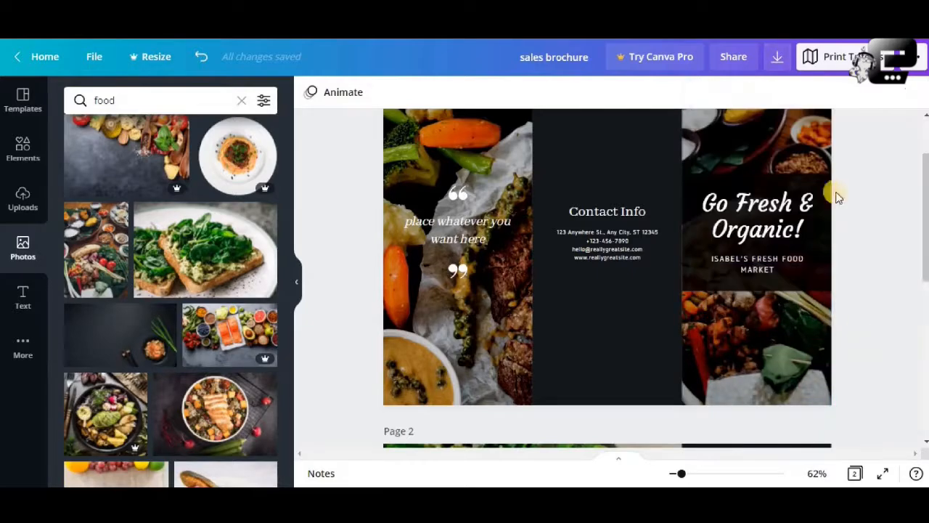
- Download all pages of the sales brochure as PDF Print and dismiss the download confirmation
left_click(777, 57)
left_click(811, 270)
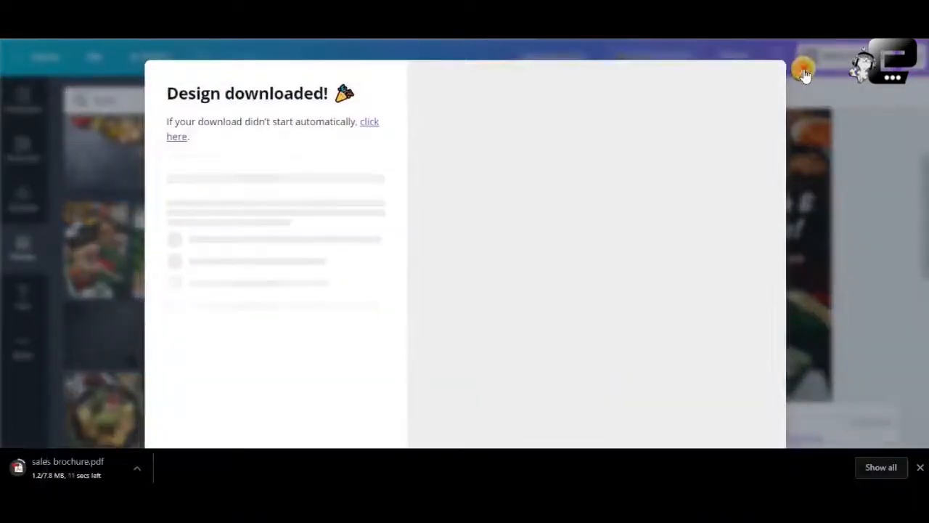
left_click(803, 71)
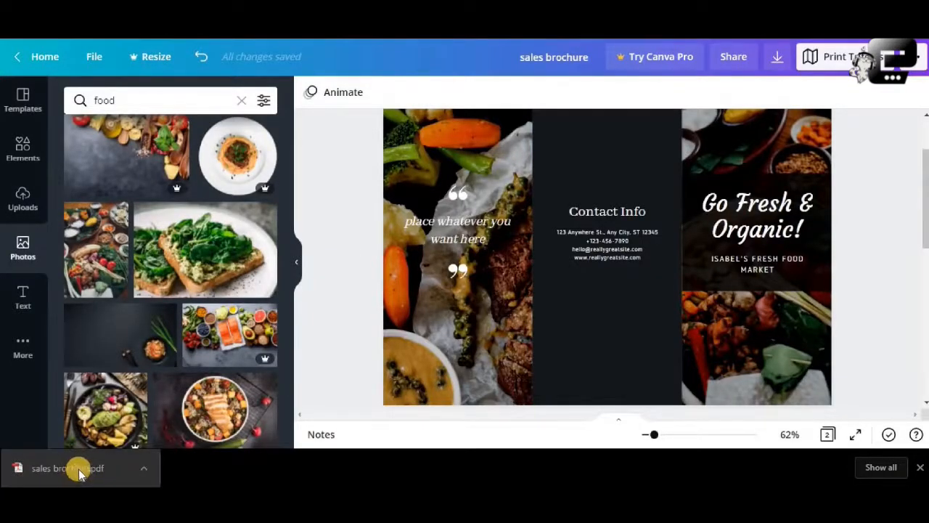
- Open the downloaded sales brochure.pdf, check both of its pages, and return to the brochure design in Canva
left_click(78, 469)
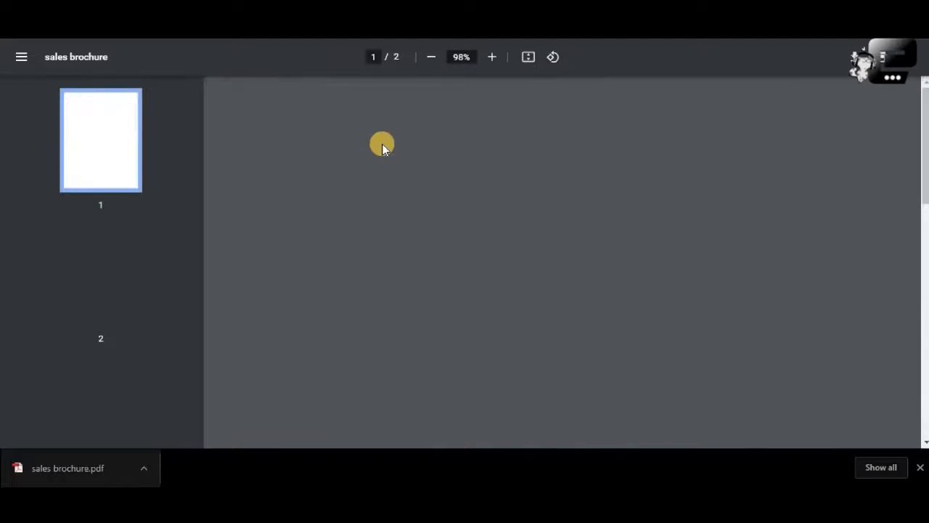
scroll(382, 146, "down", 8)
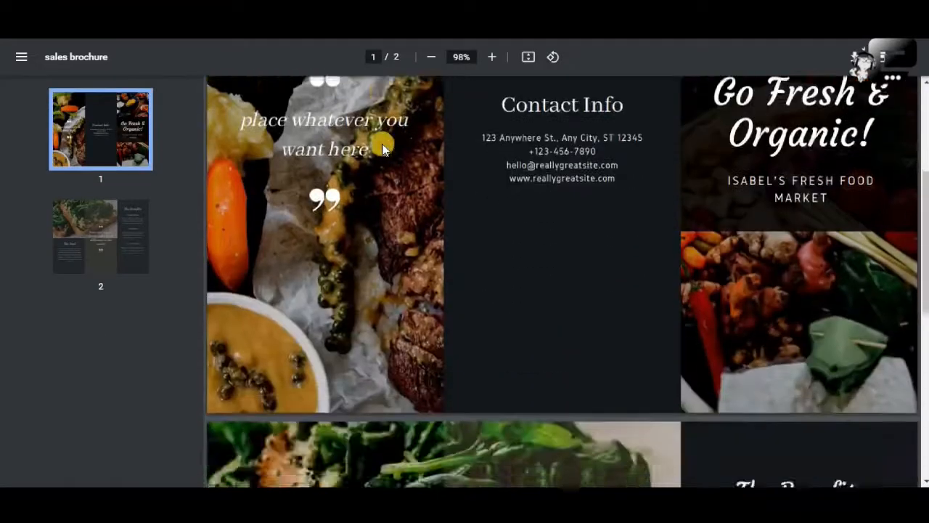
scroll(382, 144, "down", 1)
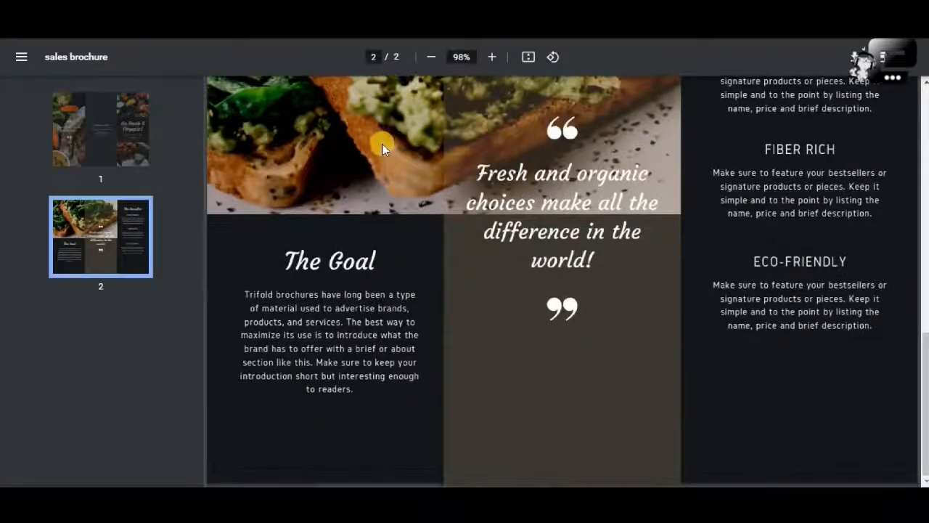
scroll(382, 144, "up", 5)
scroll(382, 146, "up", 4)
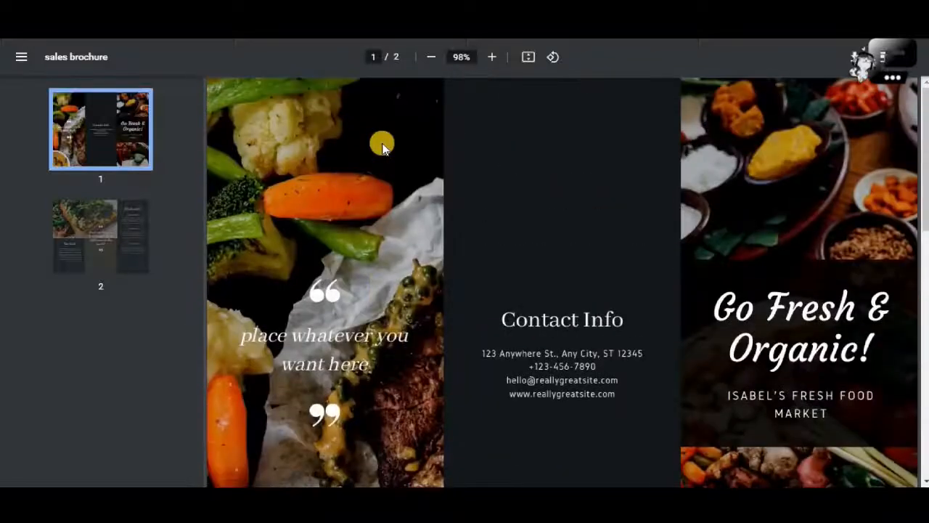
scroll(382, 146, "down", 8)
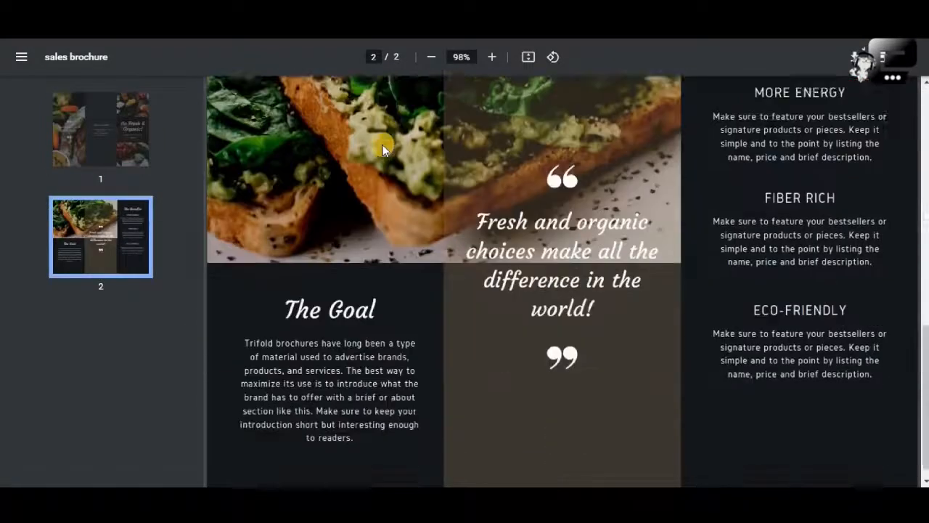
scroll(382, 144, "up", 8)
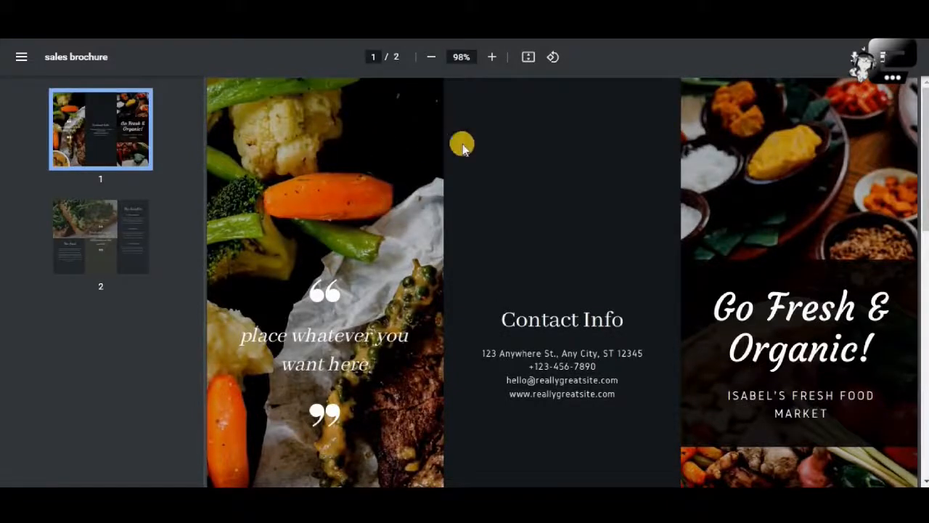
left_click(316, 8)
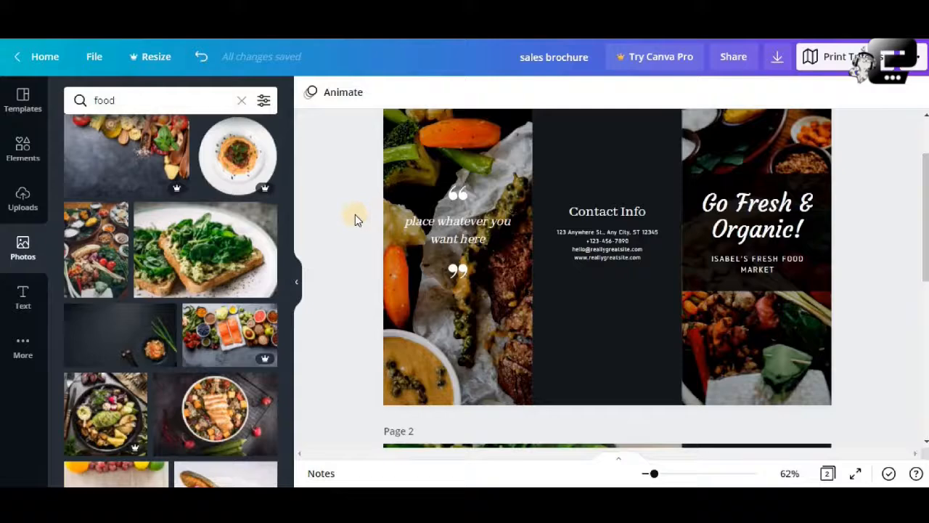
scroll(355, 214, "down", 2)
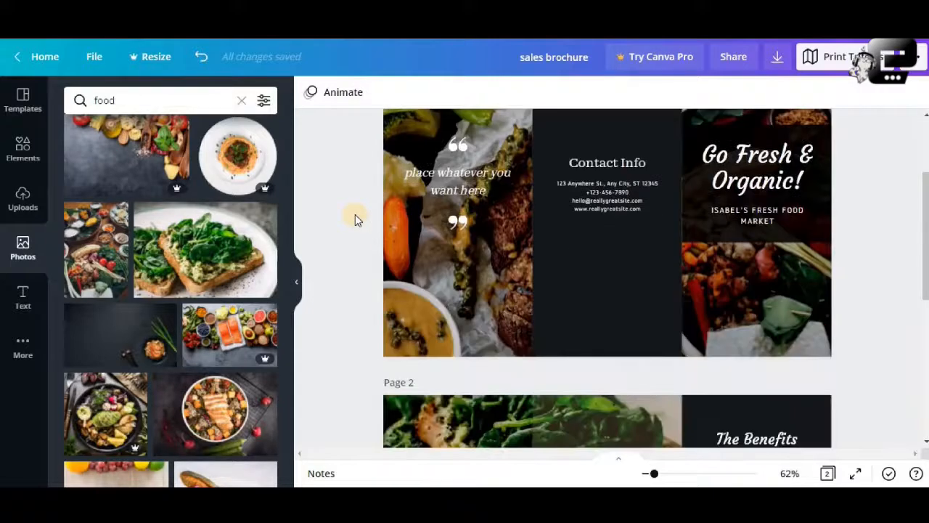
scroll(355, 214, "up", 2)
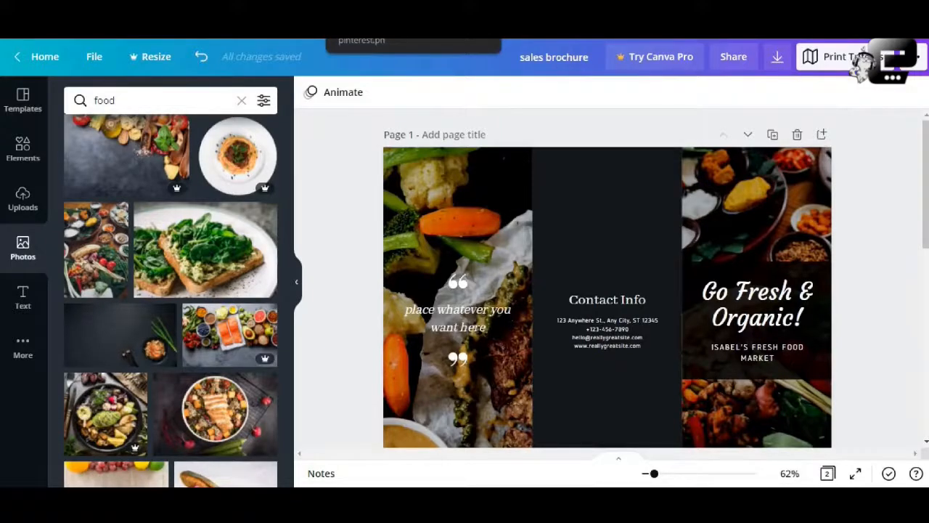
- Switch to Pinterest, search for "brochure", and browse the results for brochure layout ideas
left_click(348, 7)
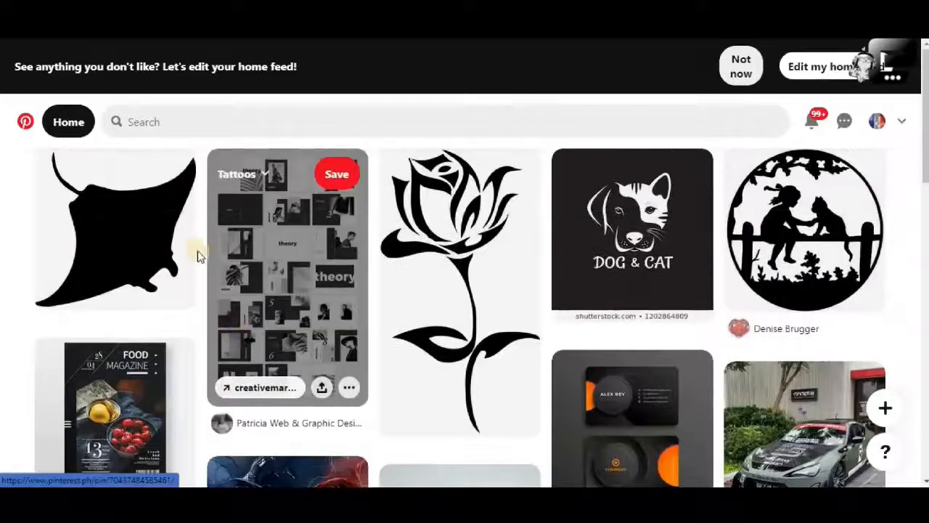
left_click(161, 122)
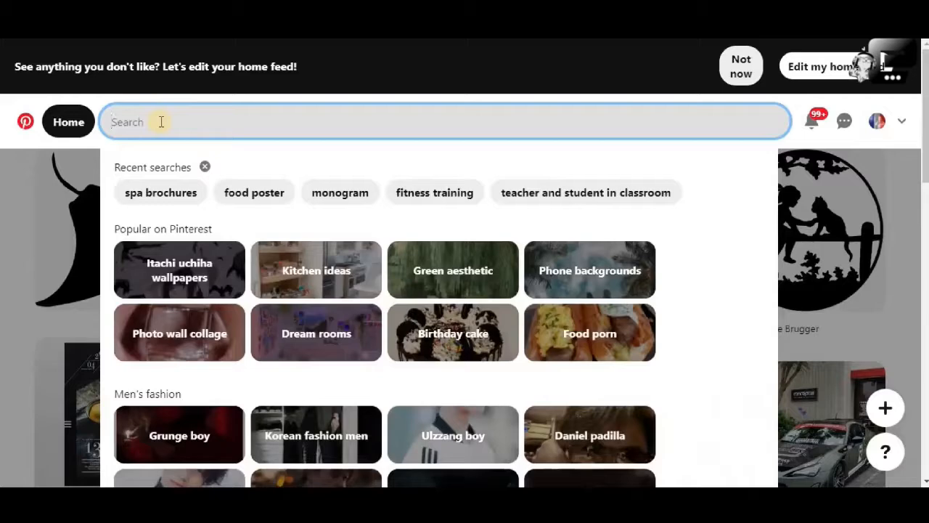
type("bl")
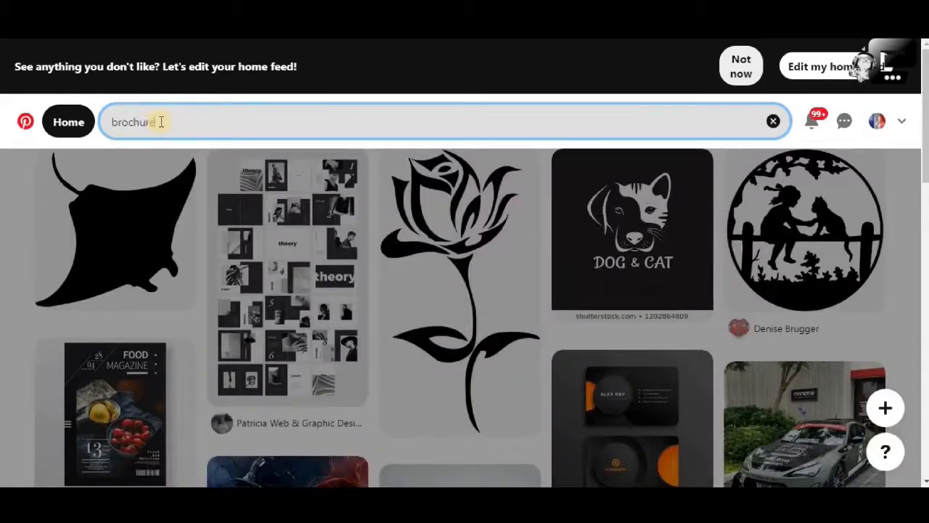
key("Return")
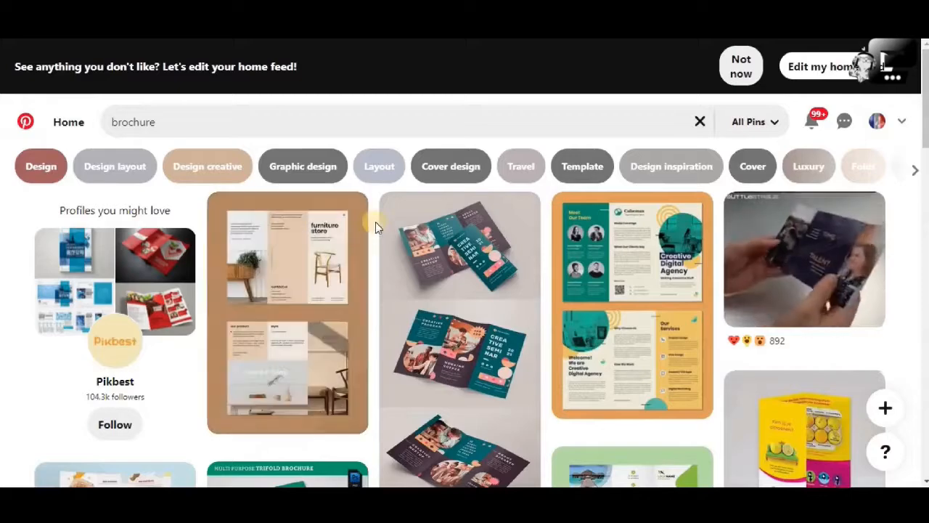
scroll(375, 222, "down", 3)
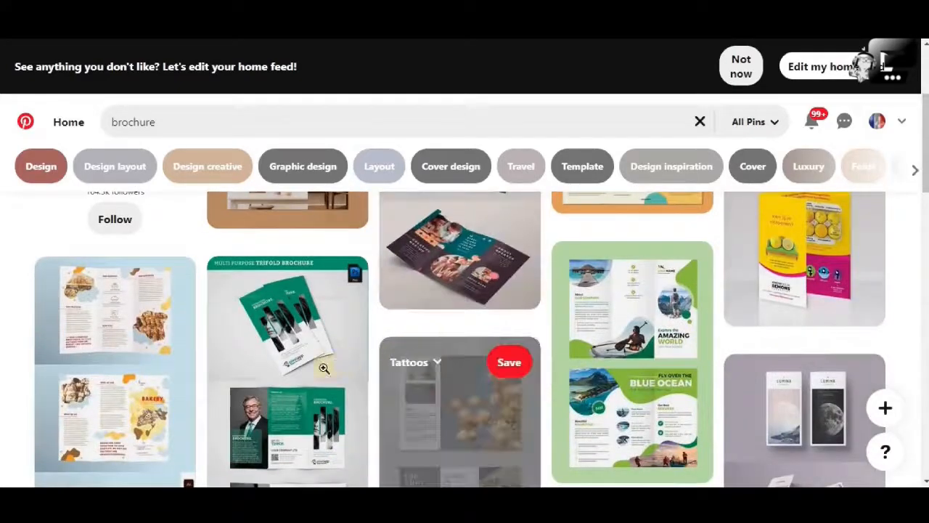
scroll(319, 367, "up", 3)
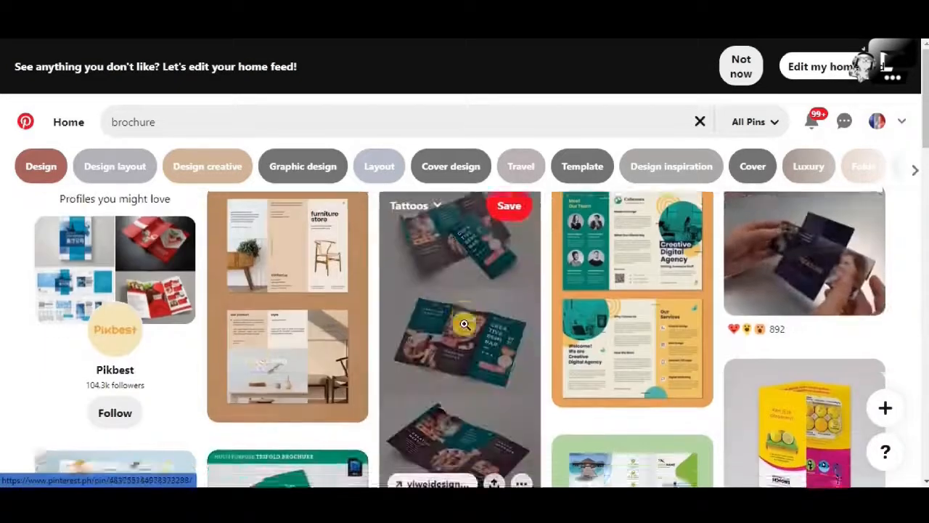
scroll(464, 325, "down", 5)
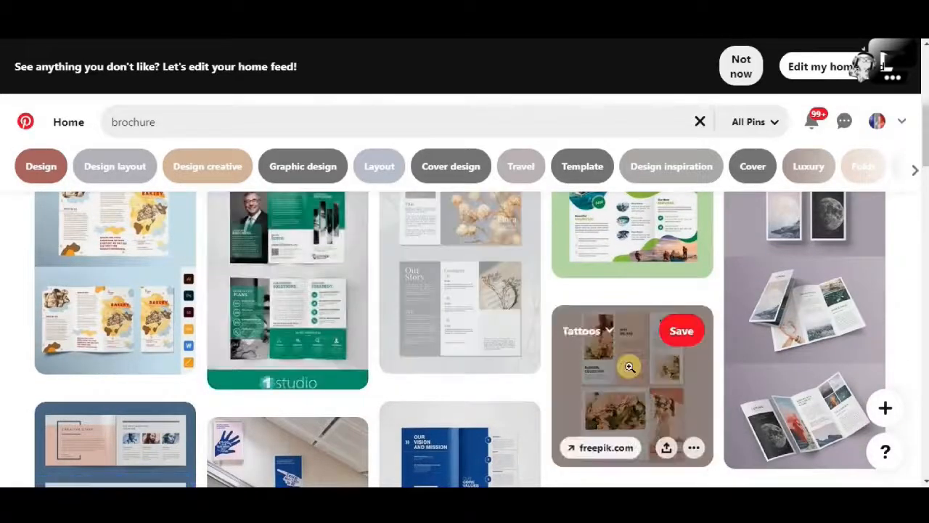
scroll(630, 367, "down", 4)
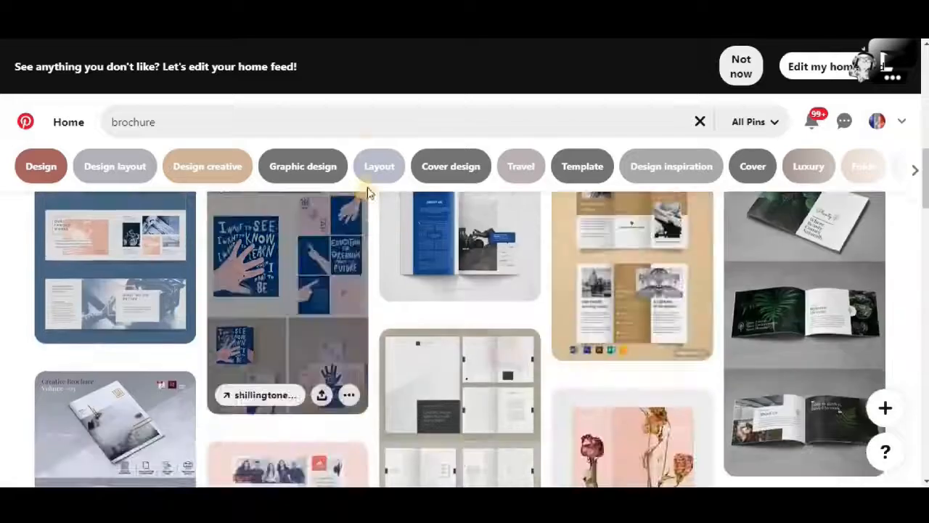